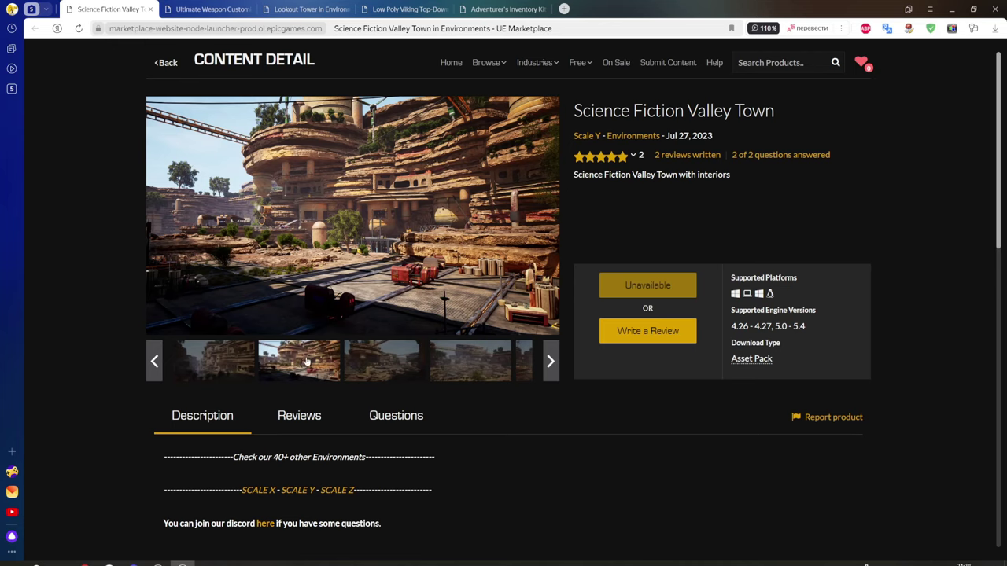
- Browse two Science Fiction Valley Town preview images, then switch to the Unreal Editor project
{"action": "left_click", "coordinate": [381, 365]}
{"action": "left_click", "coordinate": [480, 360]}
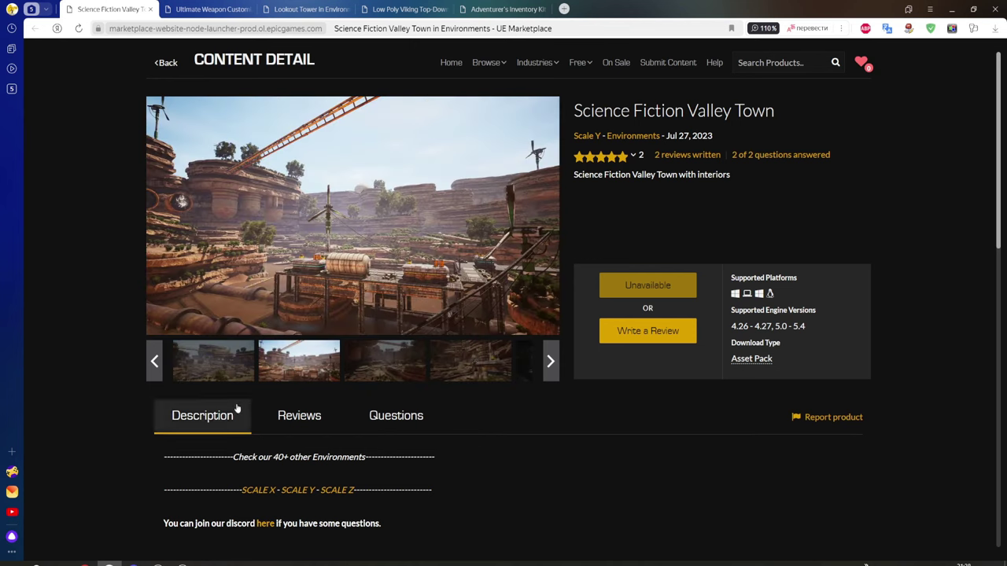
{"action": "mouse_move", "coordinate": [108, 563]}
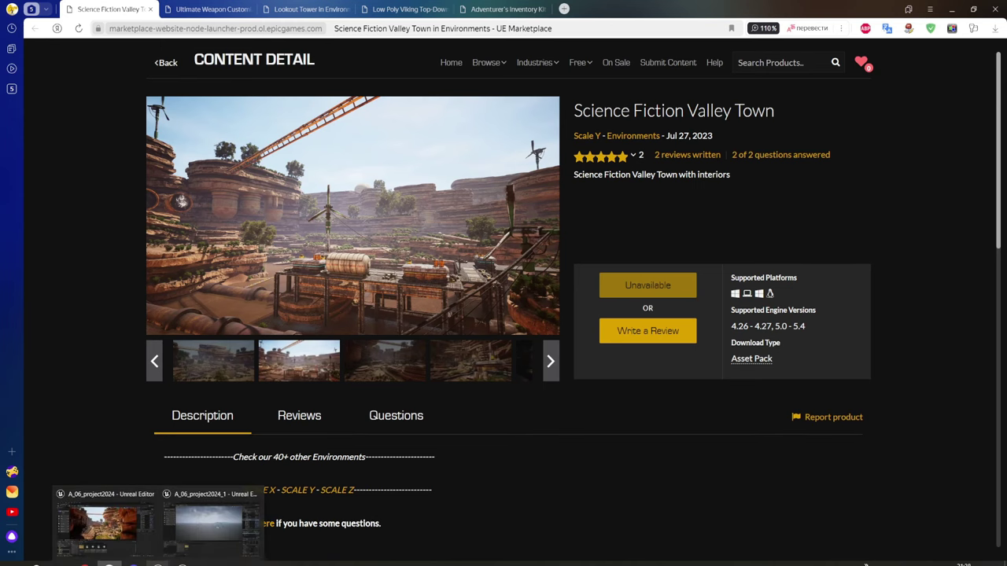
{"action": "left_click", "coordinate": [107, 523]}
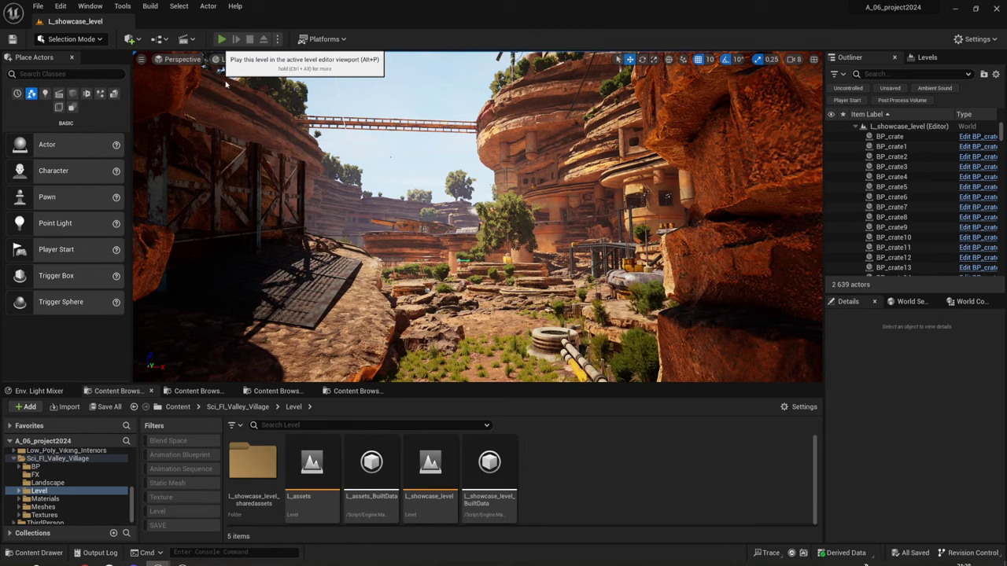
- Test-play L_showcase_level in the editor, then in a New Editor Window, stopping each session
{"action": "key", "text": "alt+p"}
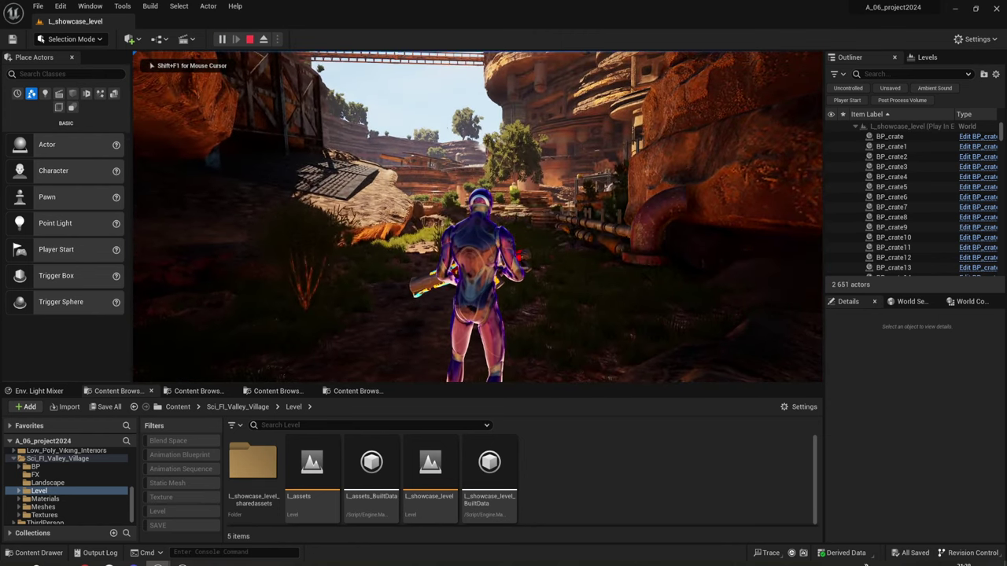
{"action": "key", "text": "Escape"}
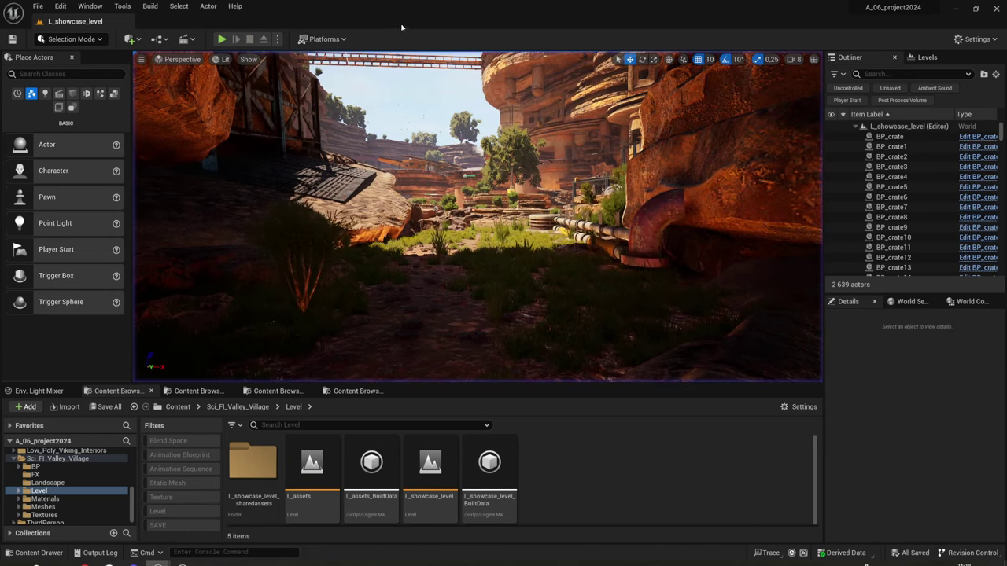
{"action": "left_click", "coordinate": [277, 38]}
{"action": "left_click", "coordinate": [322, 92]}
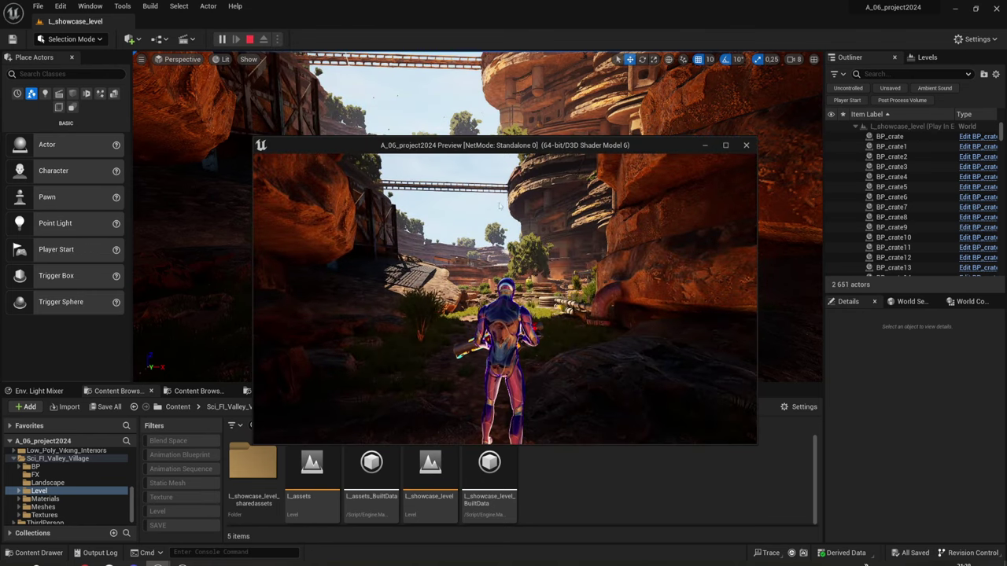
{"action": "left_click", "coordinate": [746, 145]}
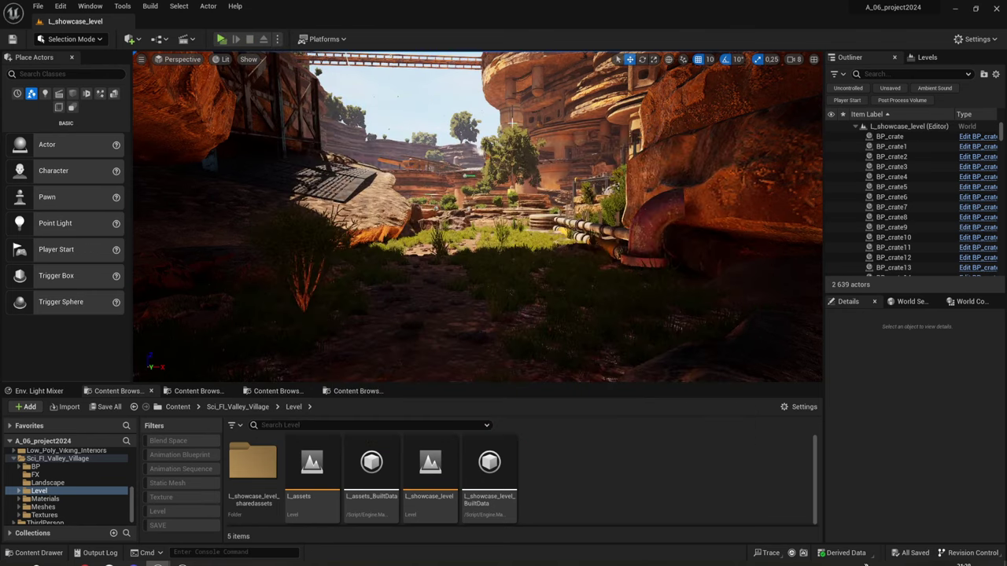
- Play the level in the Selected Viewport with mouse capture, fullscreen via F11
{"action": "left_click", "coordinate": [277, 38]}
{"action": "left_click", "coordinate": [298, 66]}
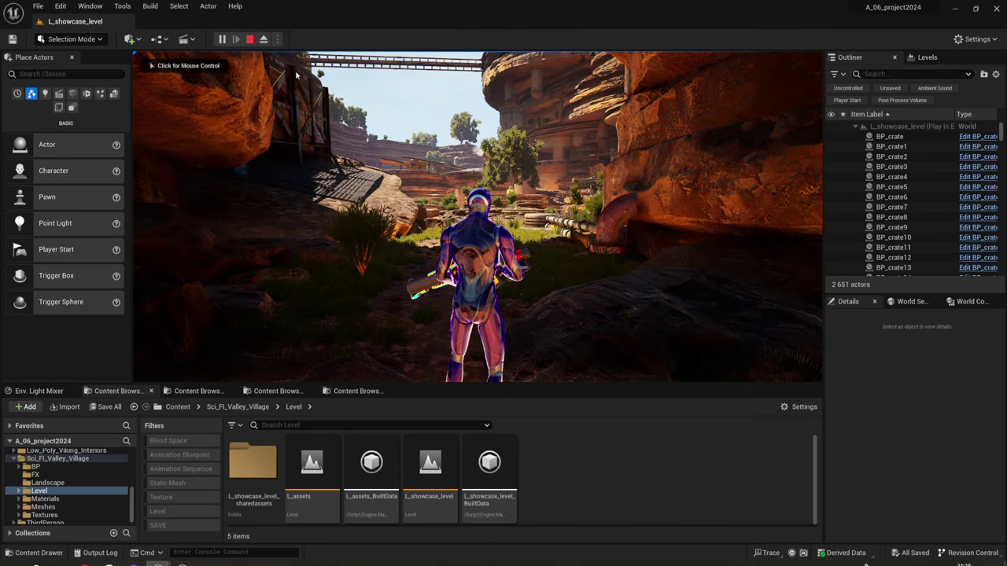
{"action": "left_click", "coordinate": [296, 75]}
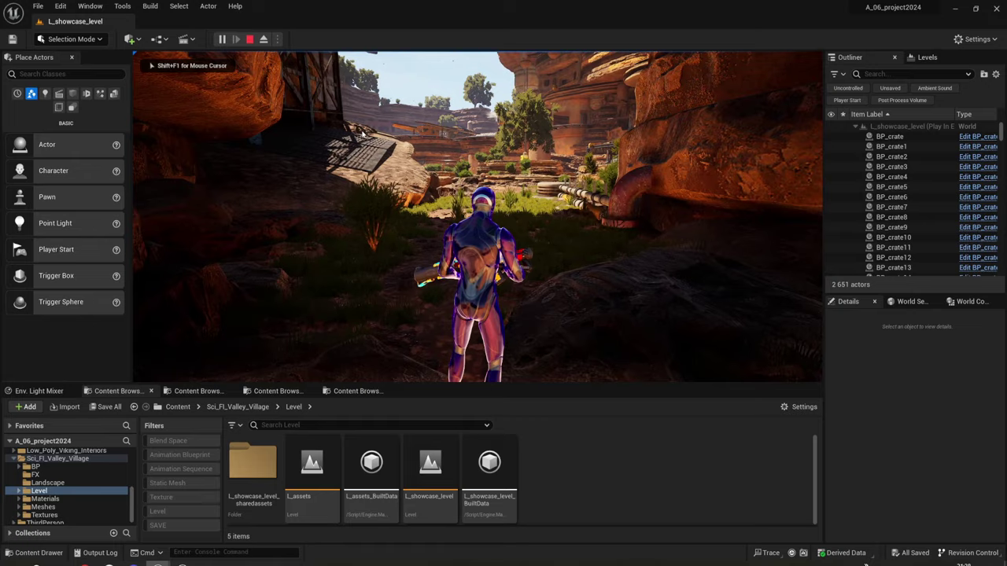
{"action": "key", "text": "F11"}
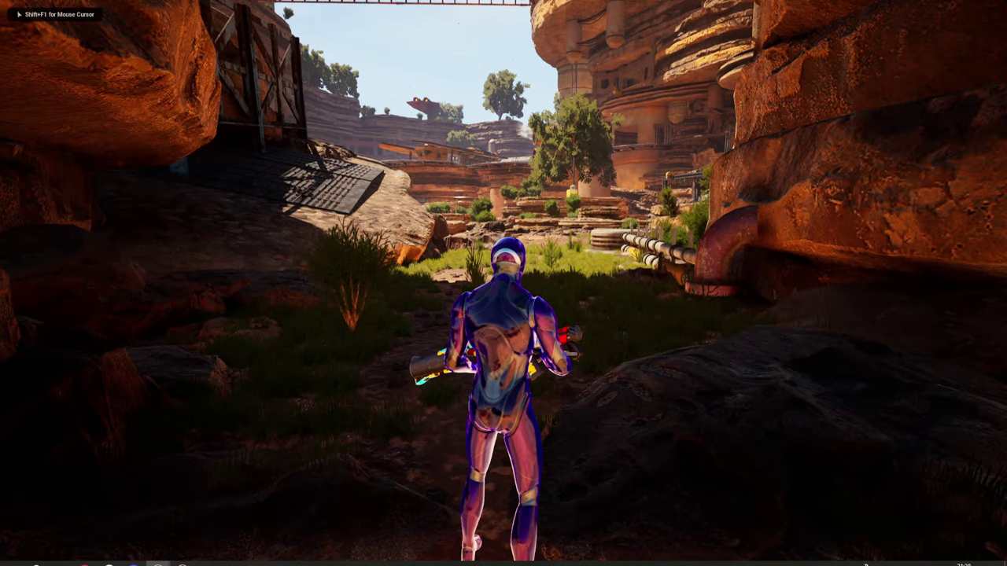
- Run the character through the sci-fi valley town onto the metal walkway above the canyon
{"action": "key", "text": "w"}
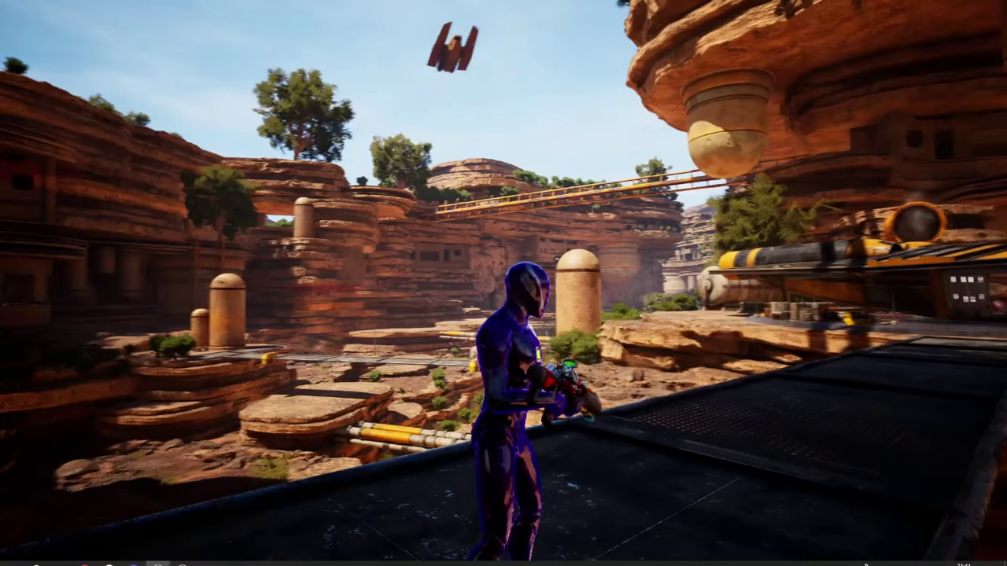
- Stop the Play session, close the Message Log error window, and exit F11 fullscreen
{"action": "key", "text": "Escape"}
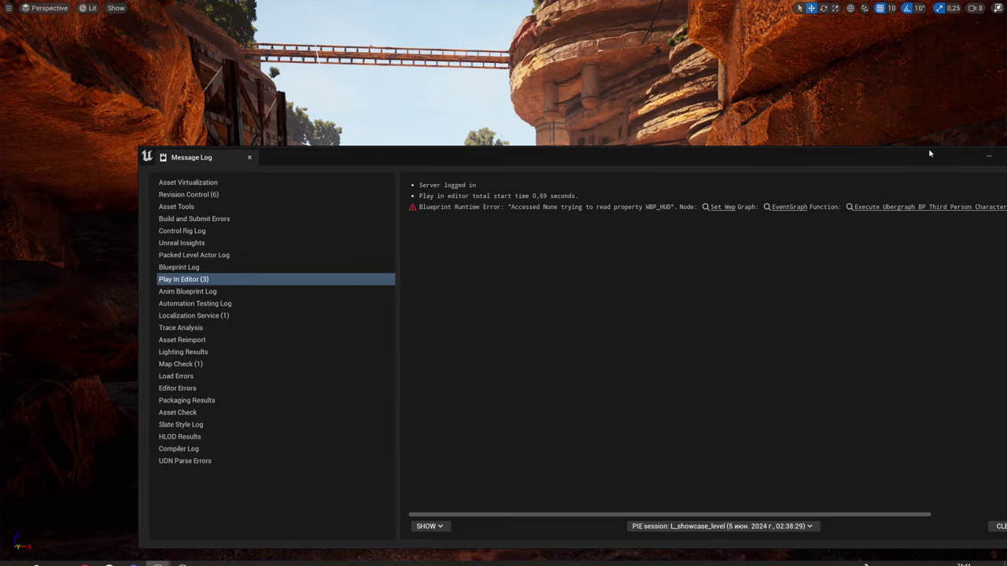
{"action": "left_click_drag", "start_coordinate": [860, 156], "coordinate": [746, 115]}
{"action": "left_click", "coordinate": [850, 115]}
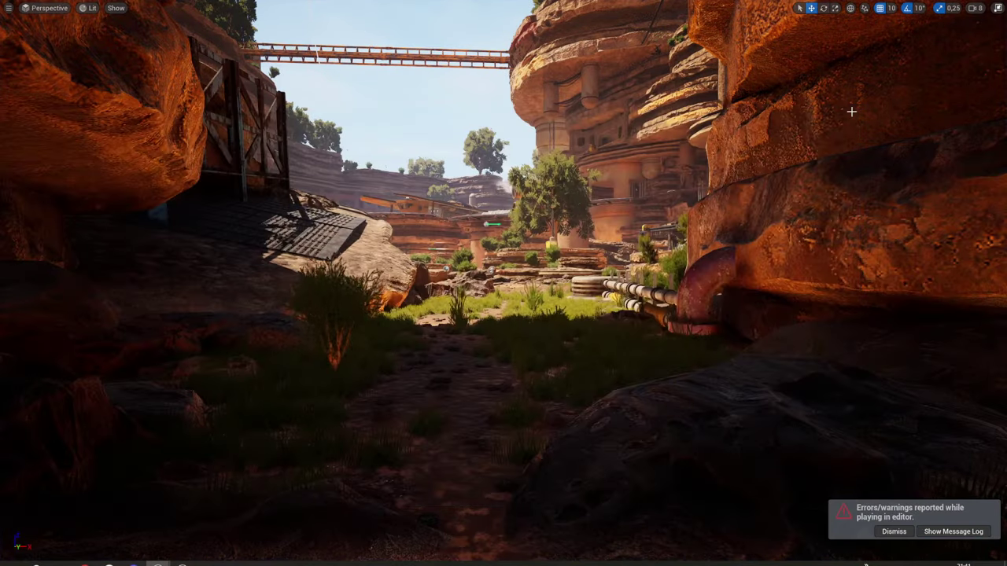
{"action": "key", "text": "F11"}
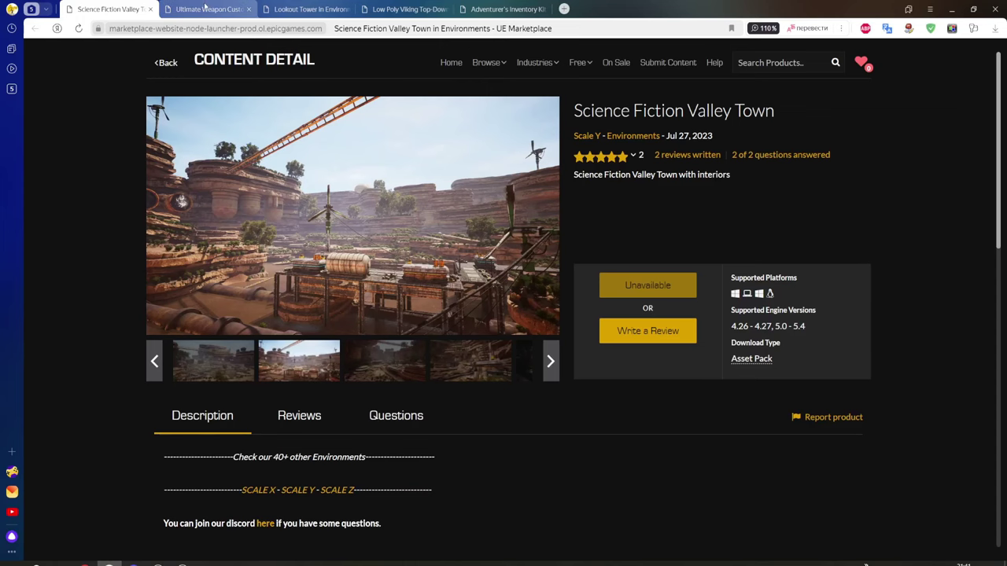
- Translate the Ultimate Weapon Customization System product title, then close the translation popup
{"action": "left_click", "coordinate": [205, 8]}
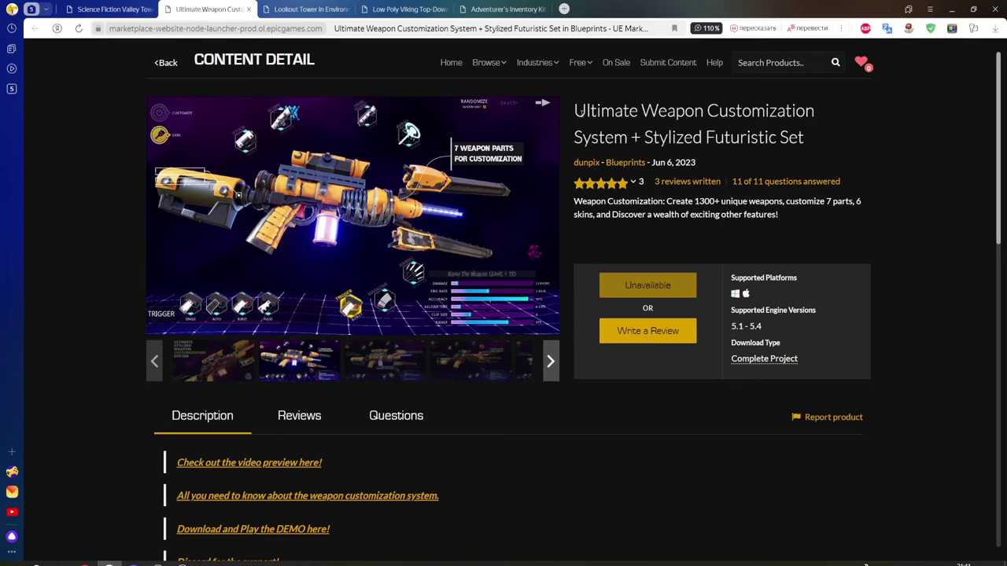
{"action": "left_click_drag", "start_coordinate": [573, 110], "coordinate": [804, 138]}
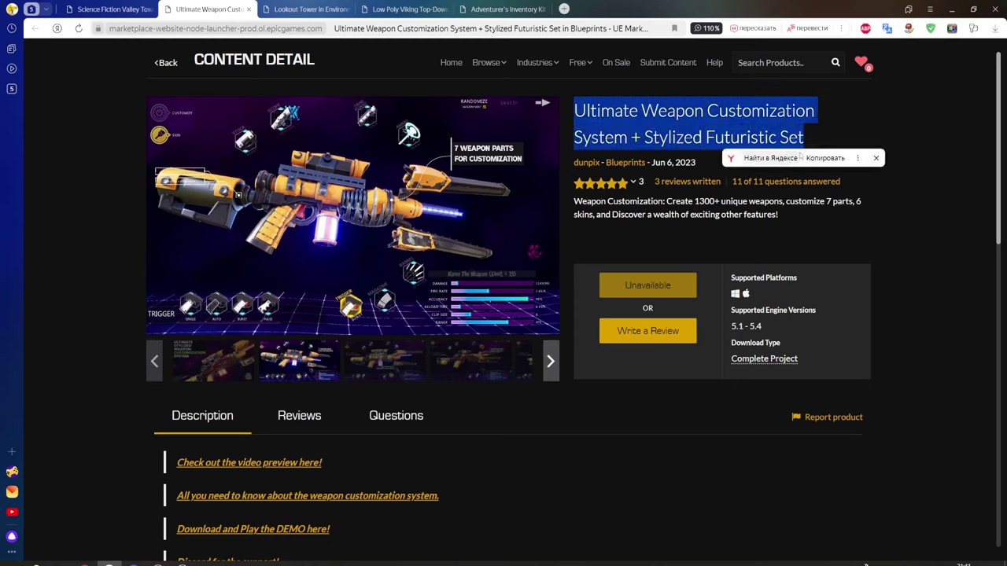
{"action": "left_click", "coordinate": [876, 158]}
{"action": "left_click", "coordinate": [835, 164]}
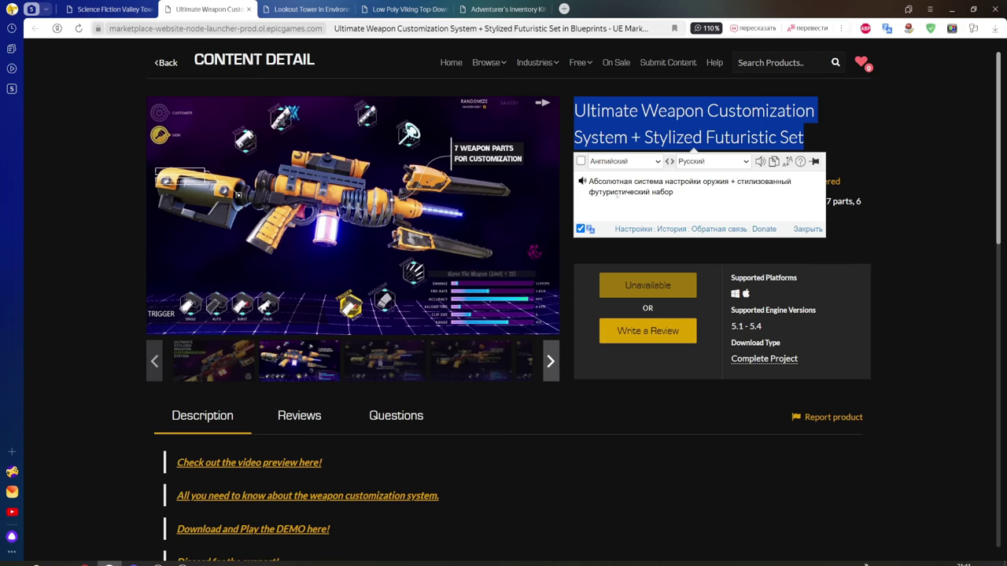
{"action": "left_click", "coordinate": [808, 230]}
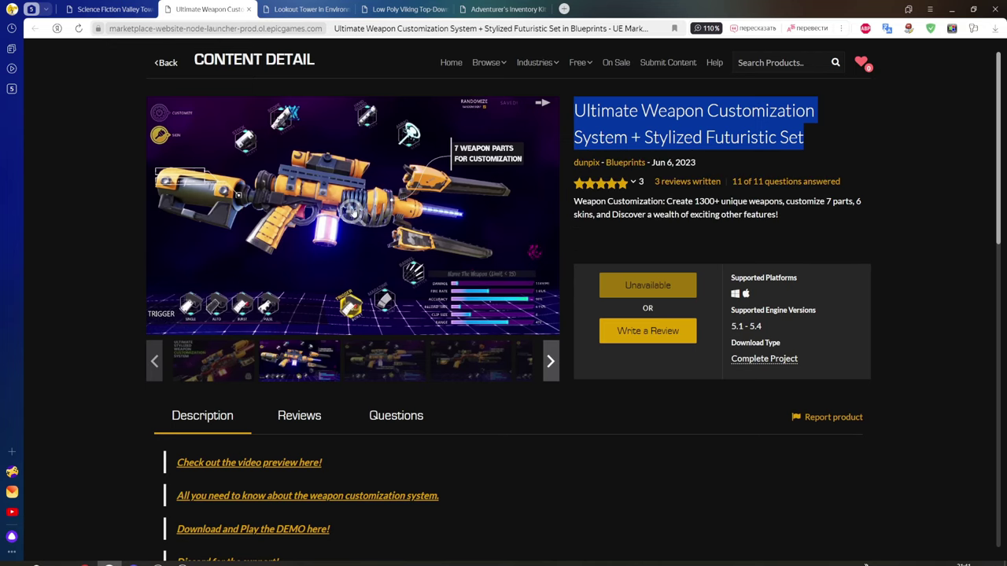
- Watch the product trailer fullscreen, then return to the Unreal Editor project
{"action": "left_click", "coordinate": [422, 255]}
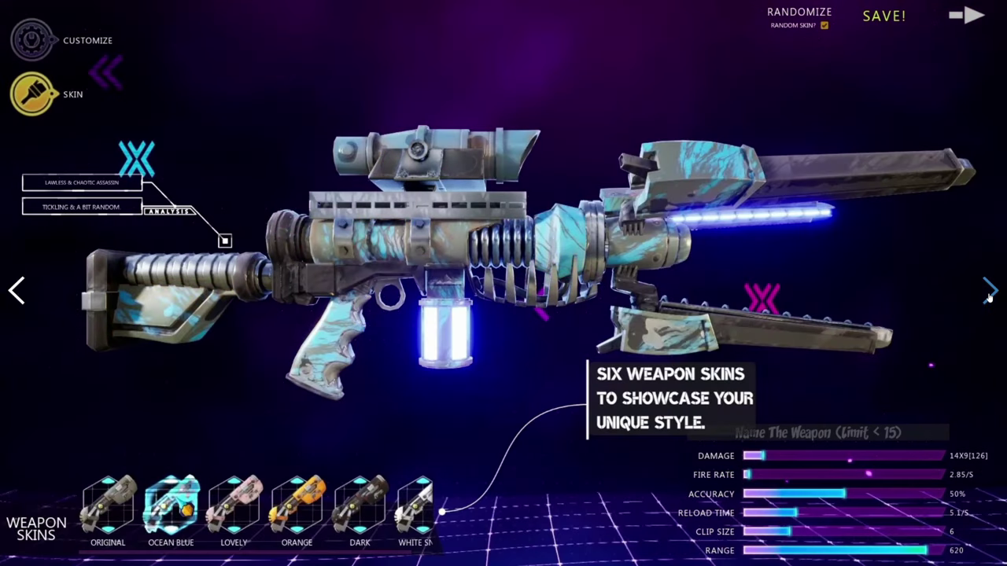
{"action": "key", "text": "Escape"}
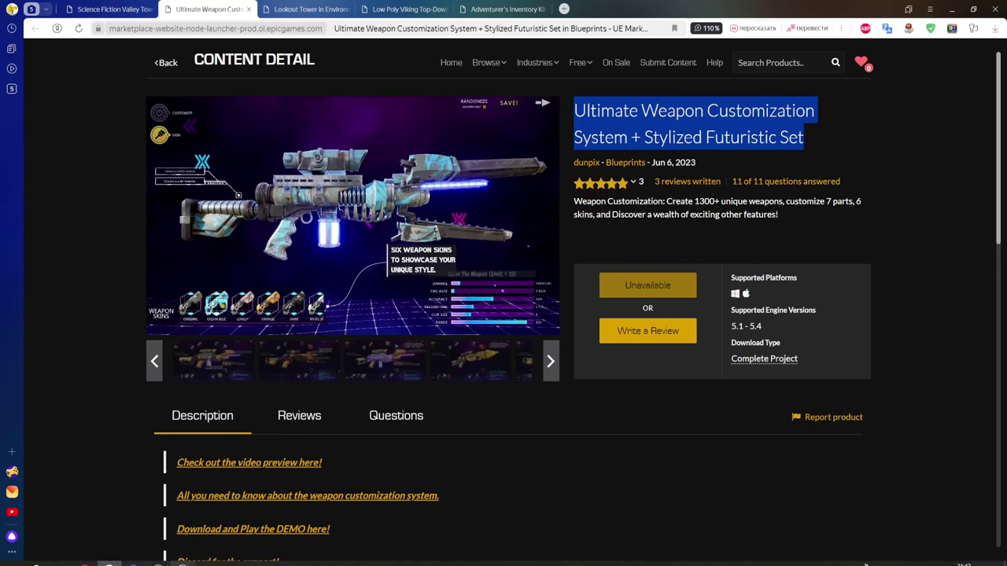
{"action": "mouse_move", "coordinate": [158, 563]}
{"action": "left_click", "coordinate": [105, 524]}
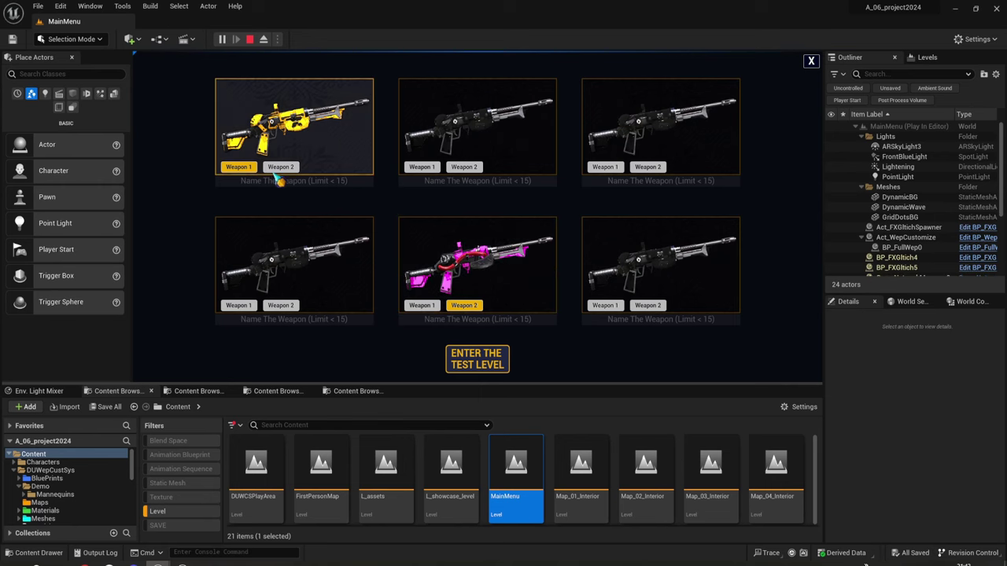
- Enter the chosen rifle's customization in fullscreen and bring up its stock options
{"action": "left_click", "coordinate": [513, 133]}
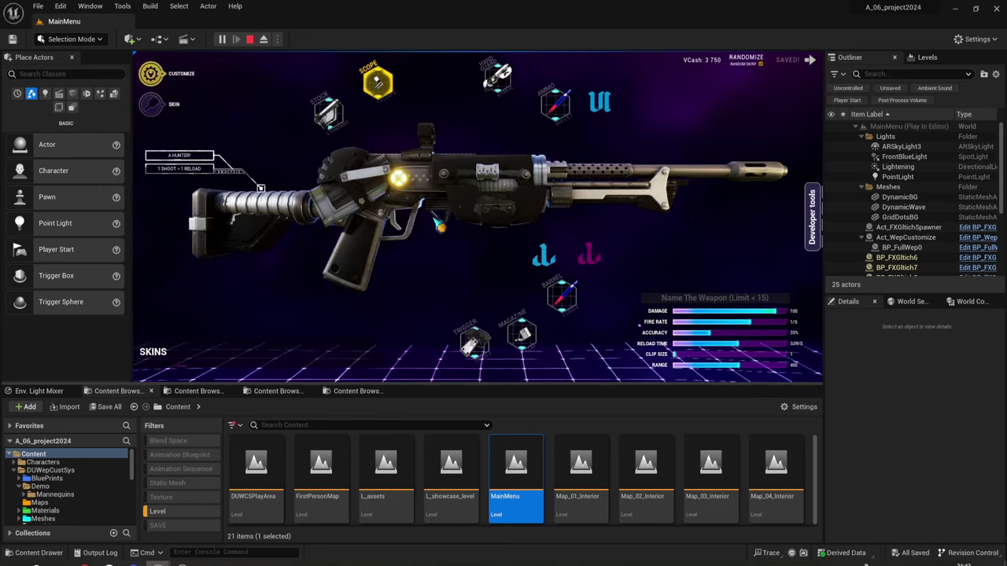
{"action": "key", "text": "F11"}
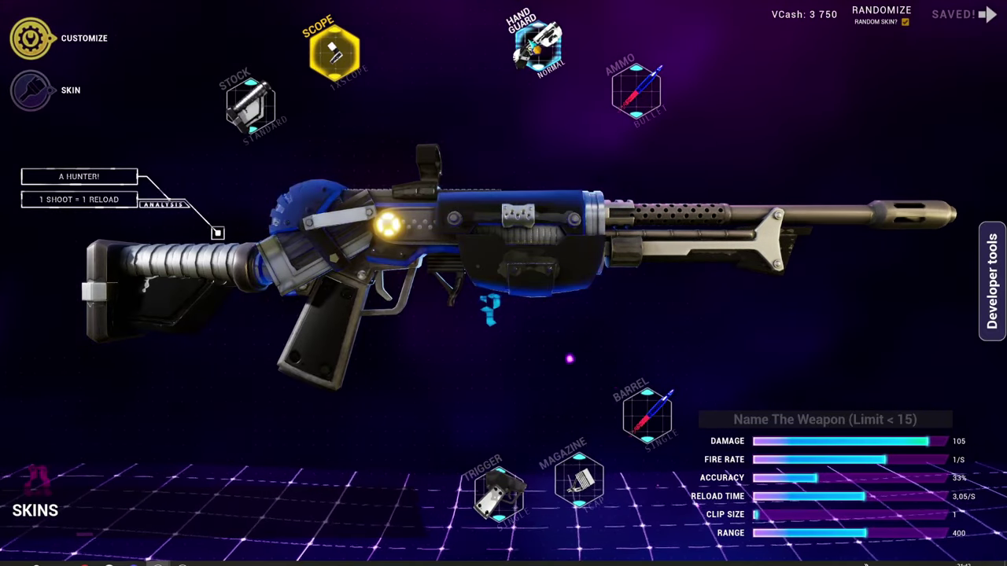
{"action": "left_click", "coordinate": [250, 102]}
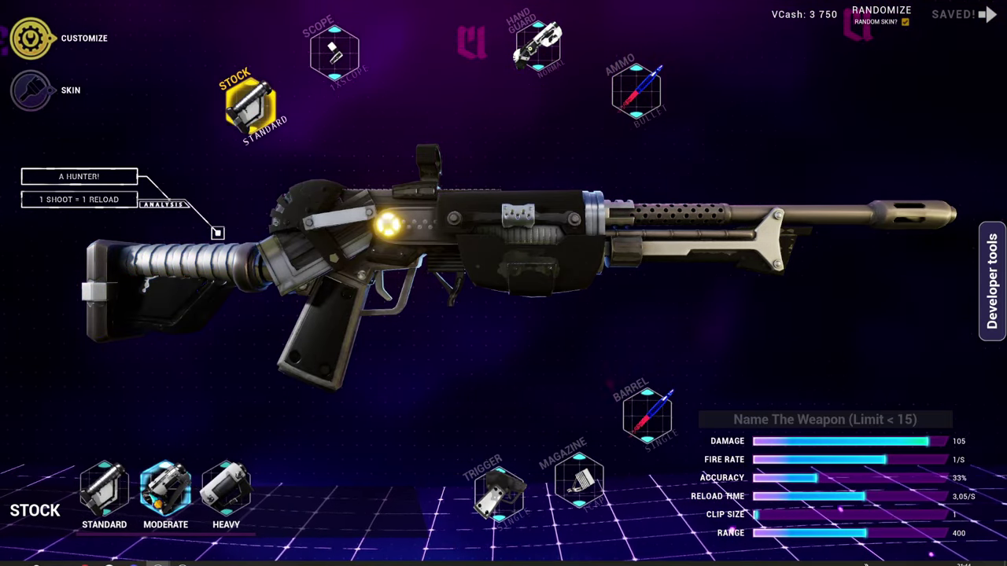
- Cycle the stock through Moderate, Standard, Heavy and Moderate, ending on Standard
{"action": "left_click", "coordinate": [165, 486]}
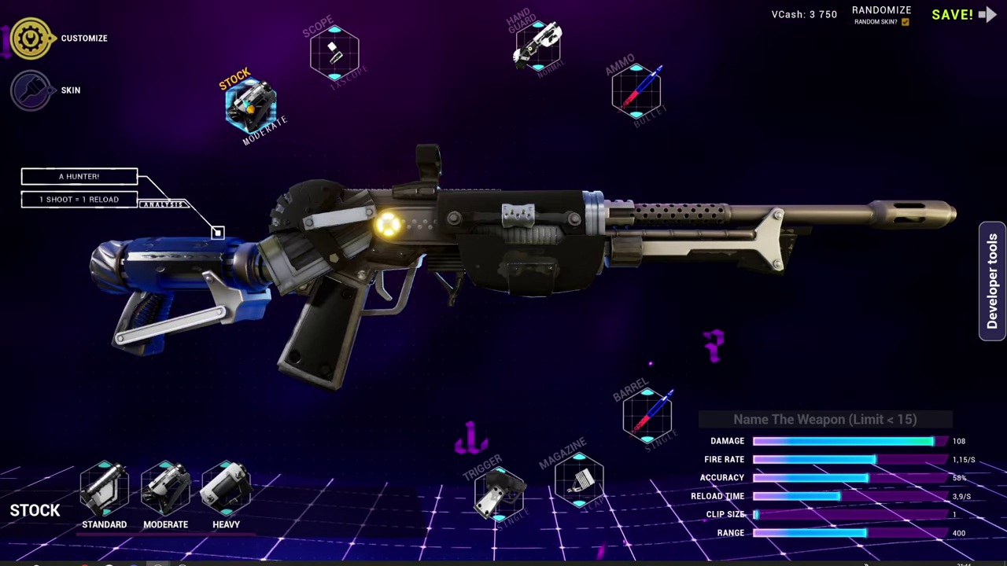
{"action": "left_click", "coordinate": [103, 484]}
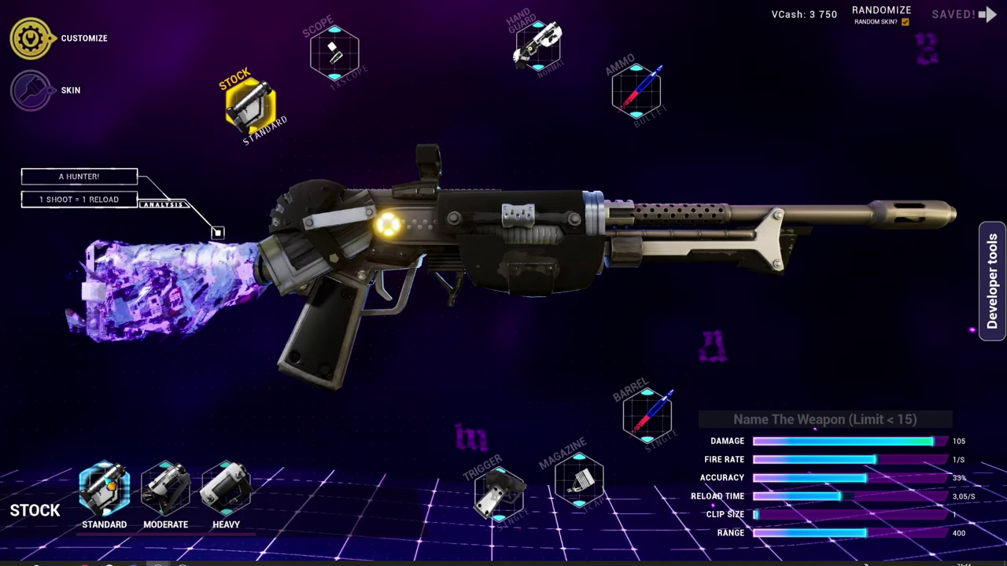
{"action": "left_click", "coordinate": [232, 491]}
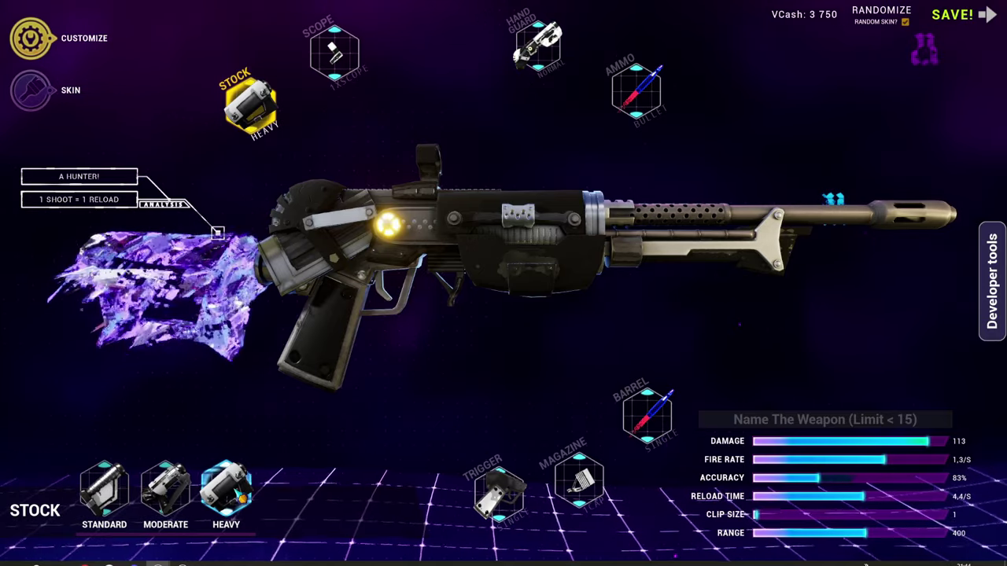
{"action": "left_click", "coordinate": [165, 484]}
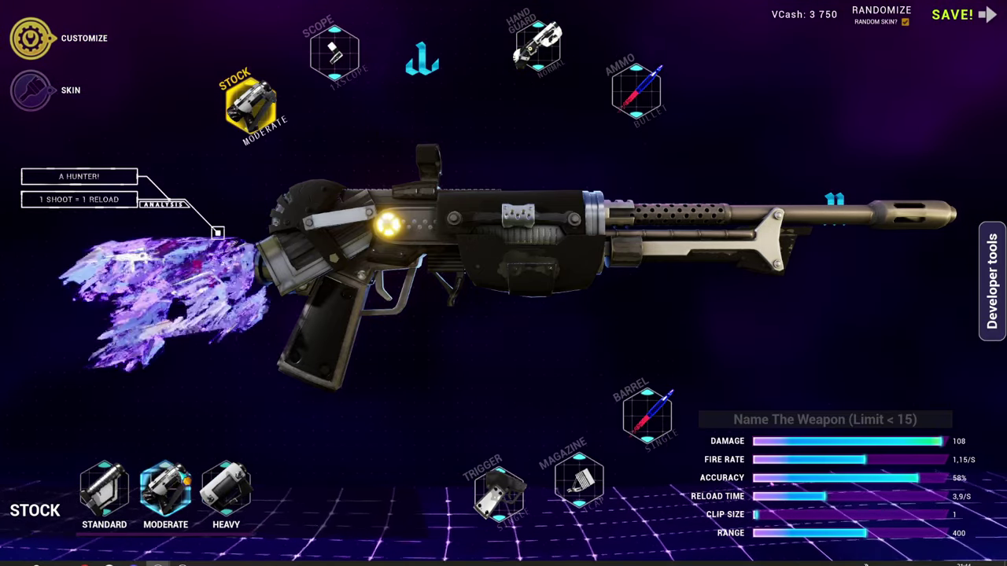
{"action": "left_click", "coordinate": [104, 484]}
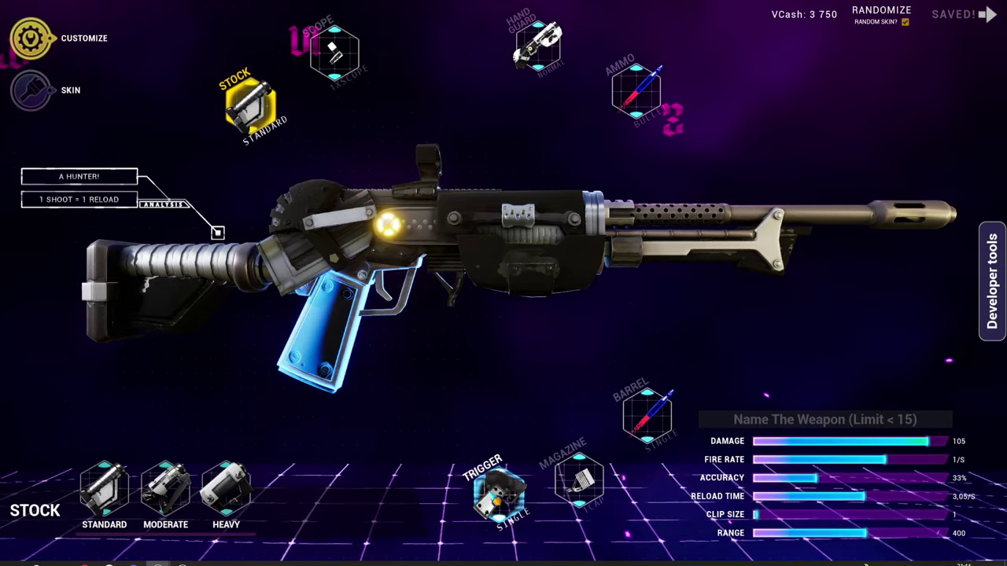
- Try the 3XSCOPE and 1.5XSCOPE, then go back to the 1XSCOPE
{"action": "left_click", "coordinate": [334, 51]}
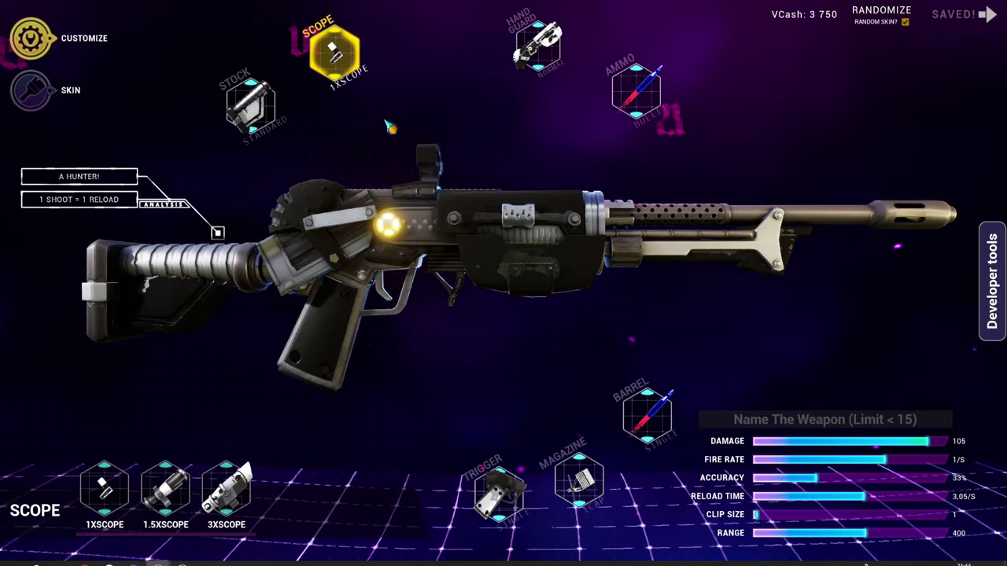
{"action": "left_click", "coordinate": [230, 494]}
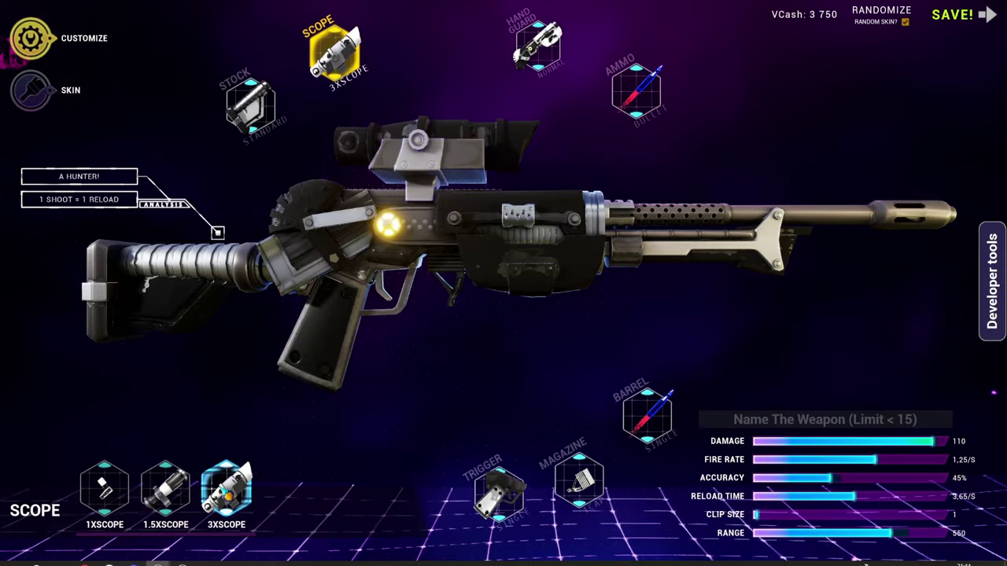
{"action": "left_click", "coordinate": [188, 497]}
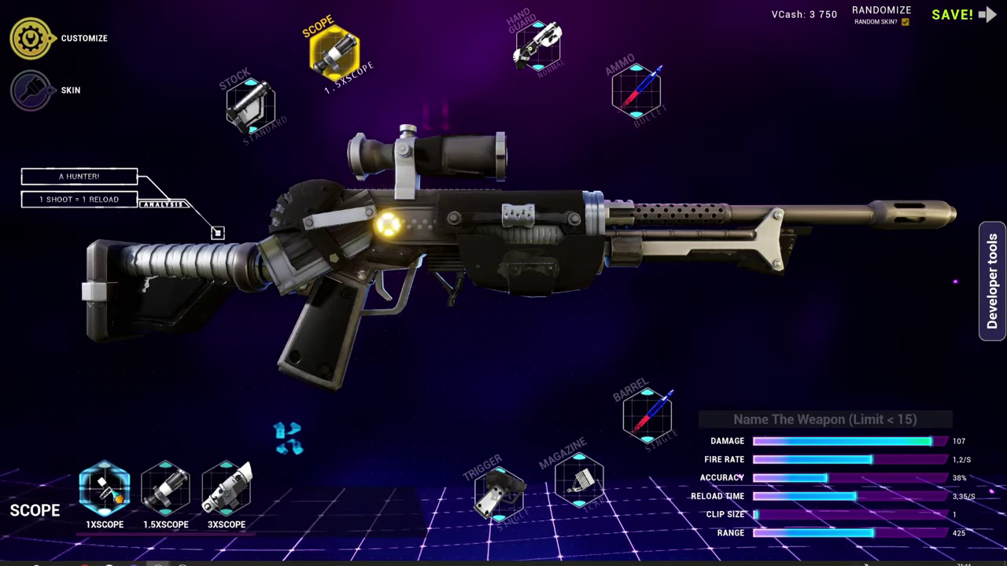
{"action": "left_click", "coordinate": [115, 494]}
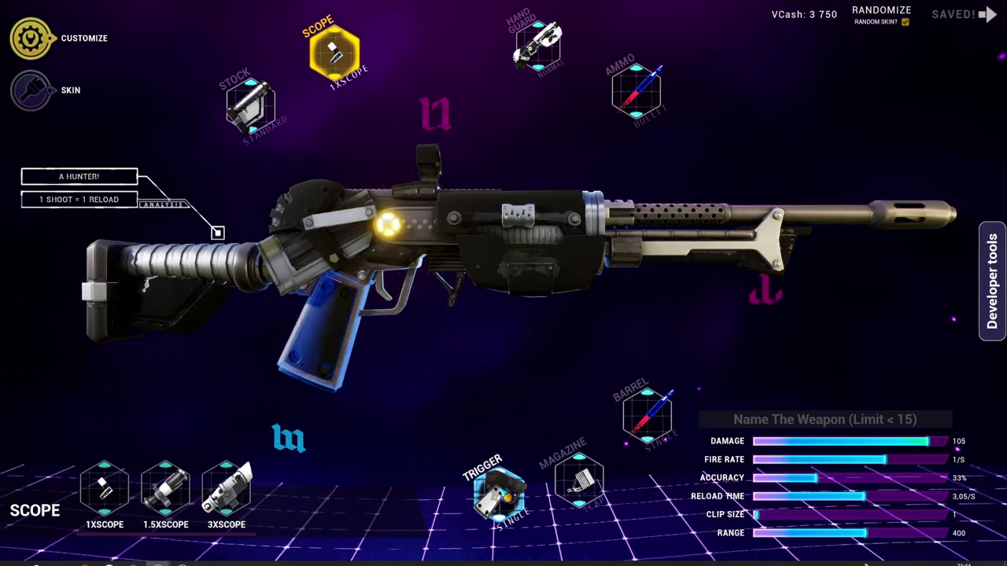
- Try the TESLA and FIRE handguards, then restore the NORMAL handguard
{"action": "left_click", "coordinate": [538, 62]}
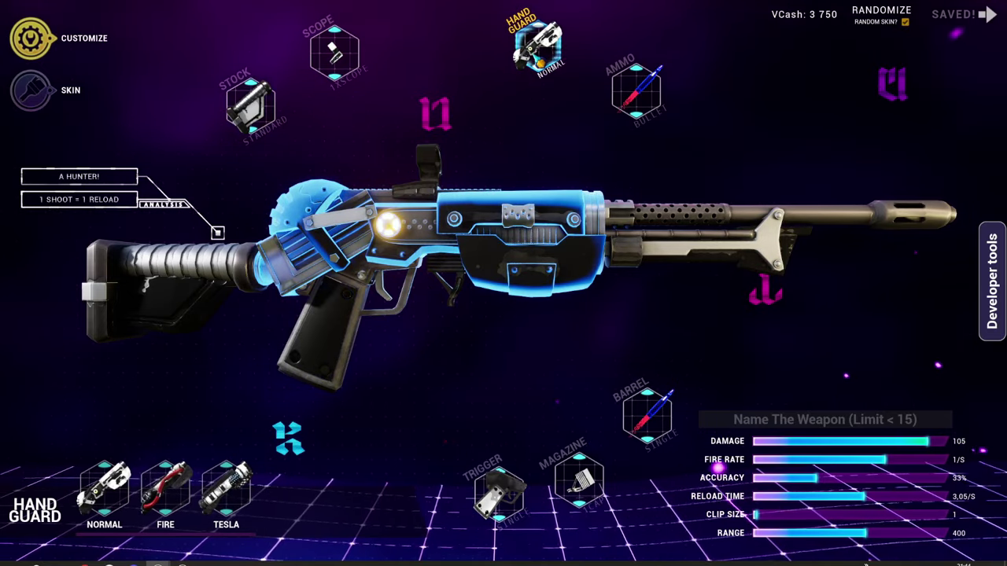
{"action": "left_click", "coordinate": [226, 489]}
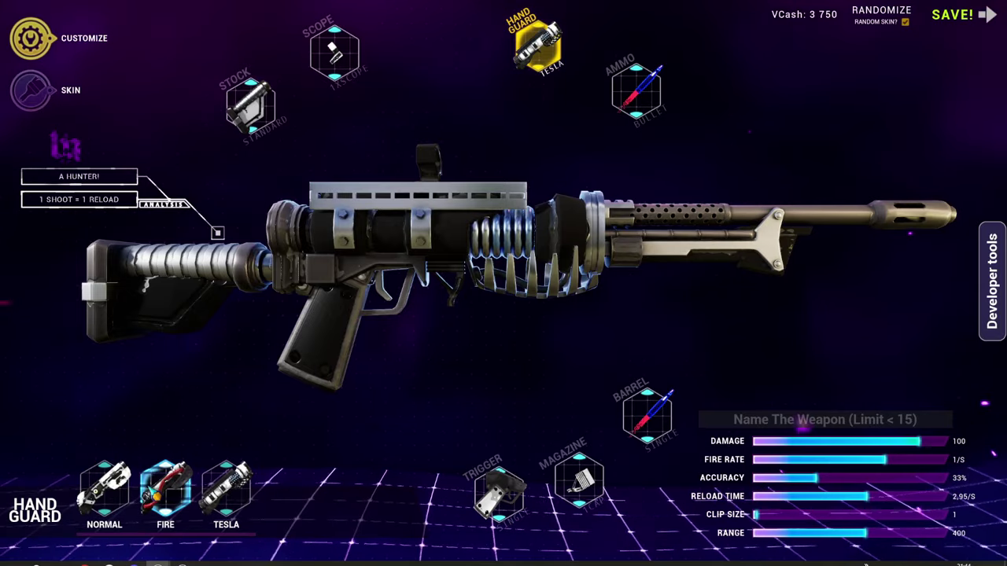
{"action": "left_click", "coordinate": [165, 487]}
{"action": "left_click", "coordinate": [103, 488]}
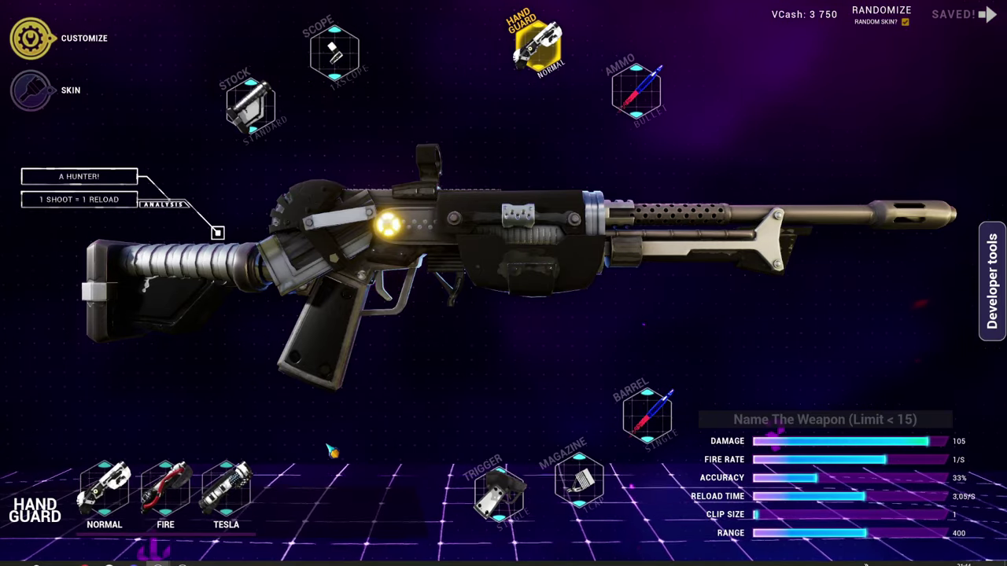
- Try Rocket and Beam ammo, then switch back to Bullet ammo
{"action": "left_click", "coordinate": [641, 89]}
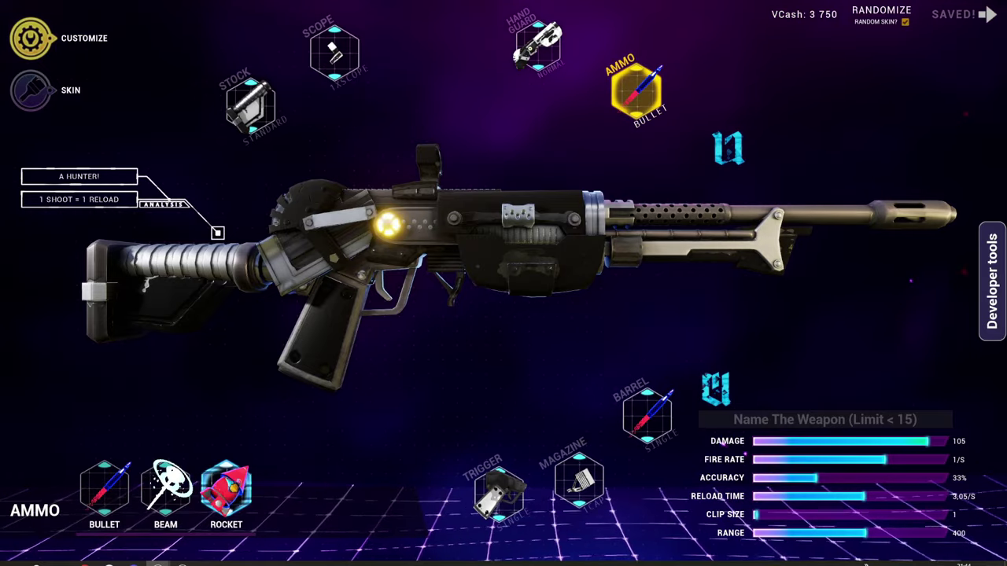
{"action": "left_click", "coordinate": [226, 488]}
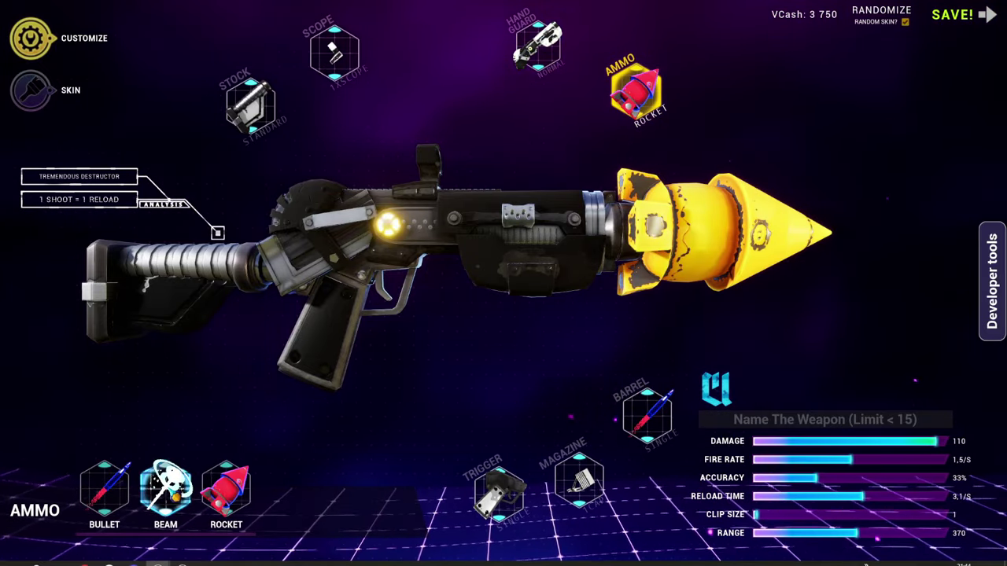
{"action": "left_click", "coordinate": [165, 486]}
{"action": "left_click", "coordinate": [105, 487]}
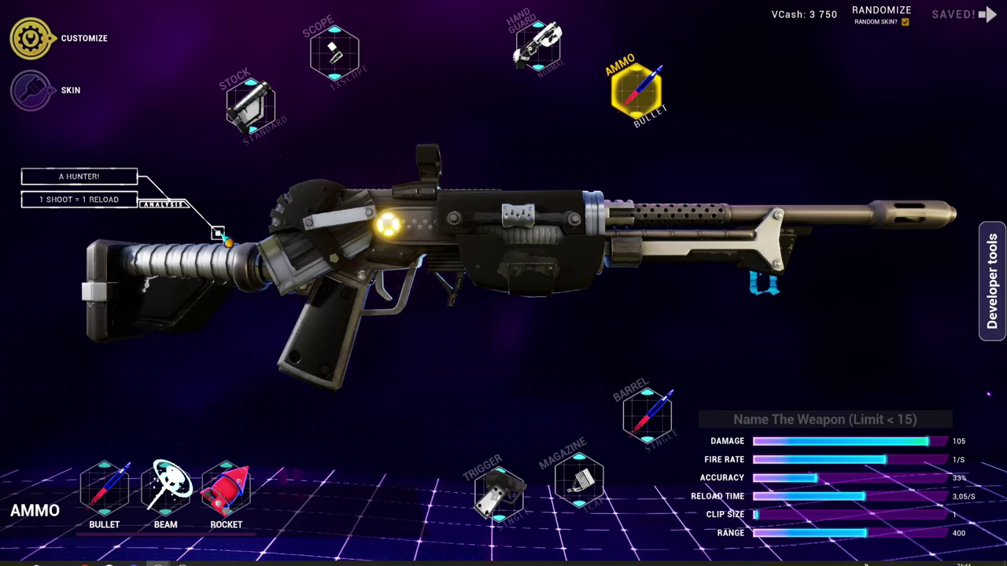
- Try Bloody Red, Ocean Blue, Stylized Orange and Dark skins, finishing on Mint Green
{"action": "left_click", "coordinate": [28, 101]}
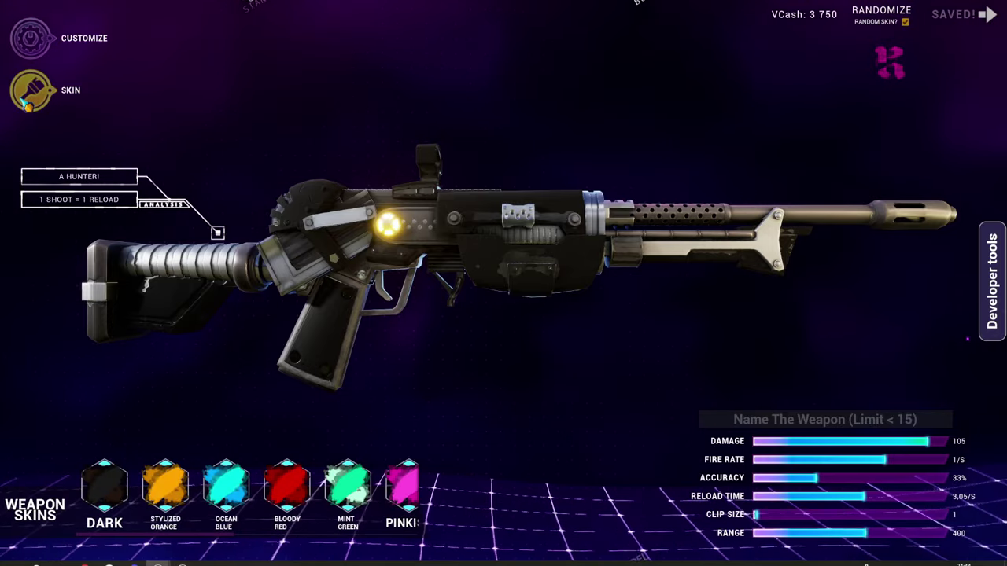
{"action": "left_click", "coordinate": [313, 492]}
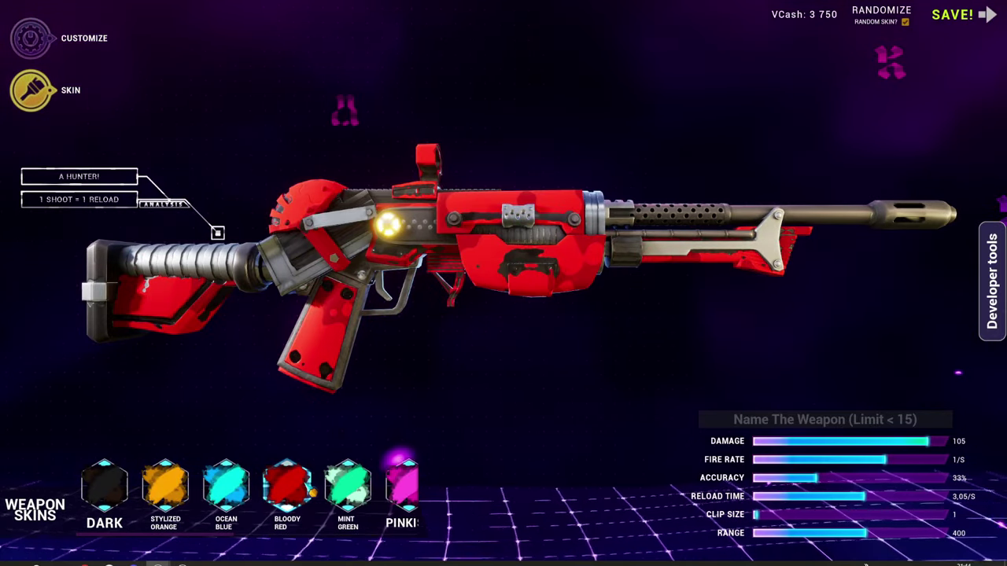
{"action": "left_click", "coordinate": [231, 493]}
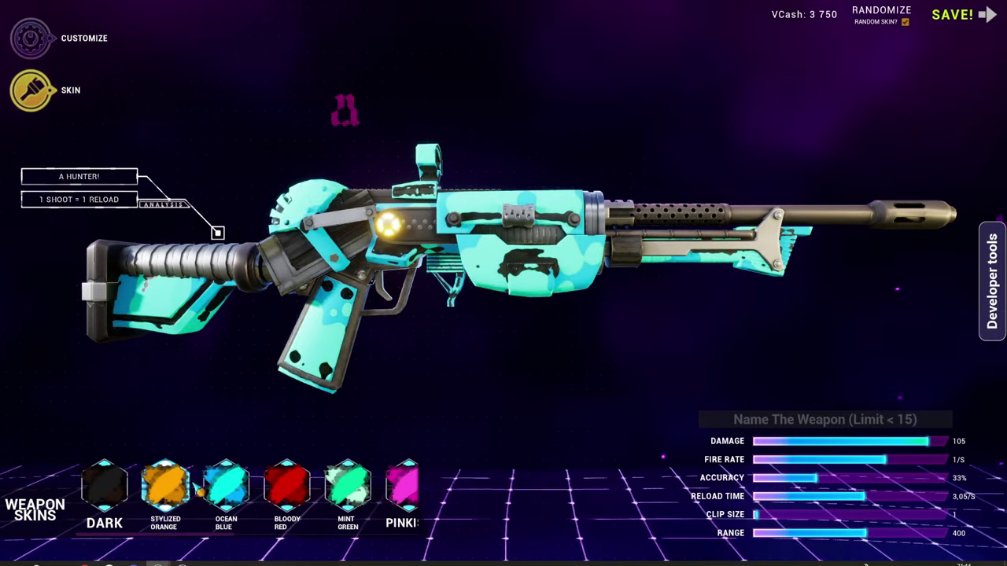
{"action": "left_click", "coordinate": [157, 491]}
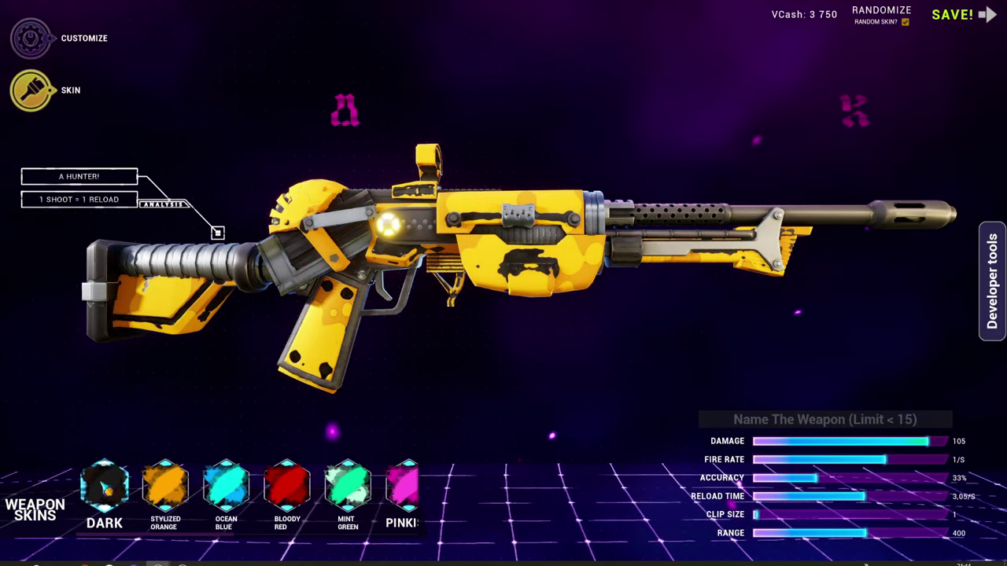
{"action": "left_click", "coordinate": [106, 490]}
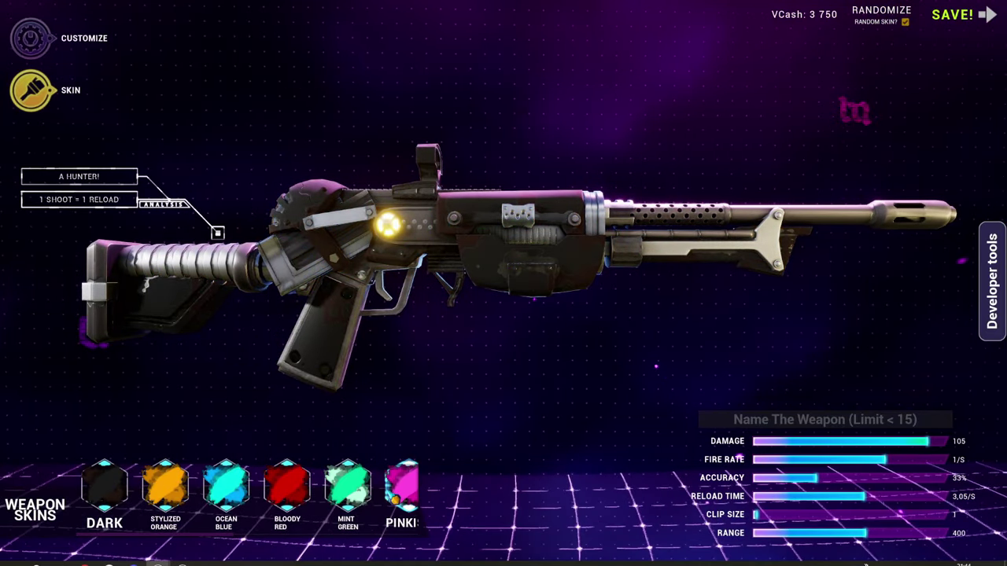
{"action": "left_click", "coordinate": [367, 505]}
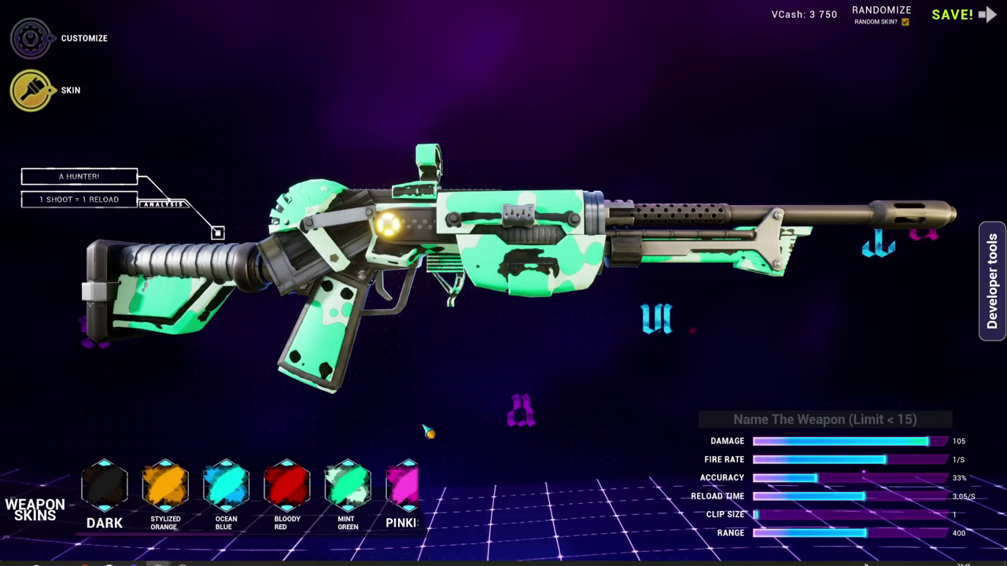
- Toggle the barrel between Scatter and Single, leaving the Scatter barrel fitted
{"action": "left_click", "coordinate": [30, 38]}
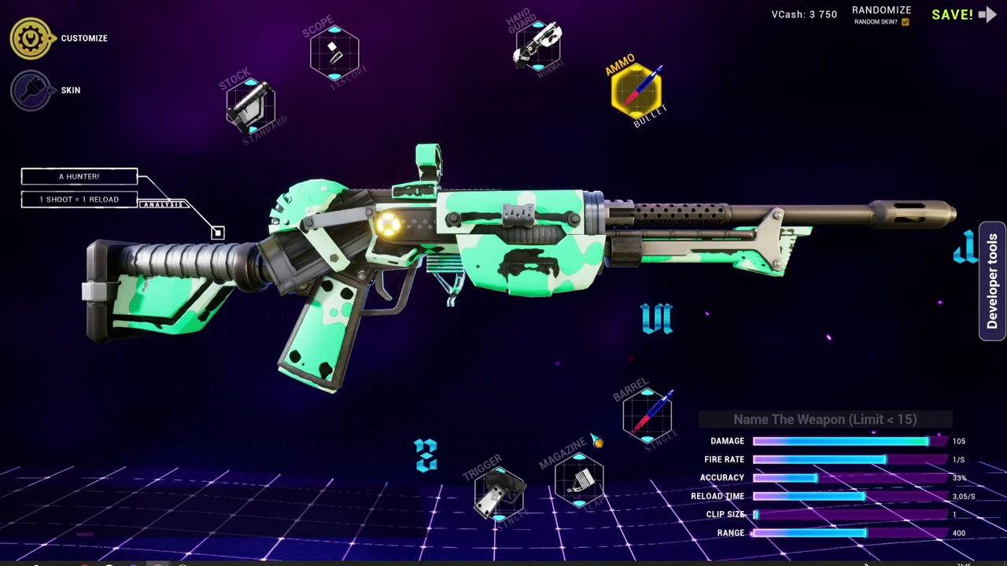
{"action": "left_click", "coordinate": [647, 414]}
{"action": "left_click", "coordinate": [165, 488]}
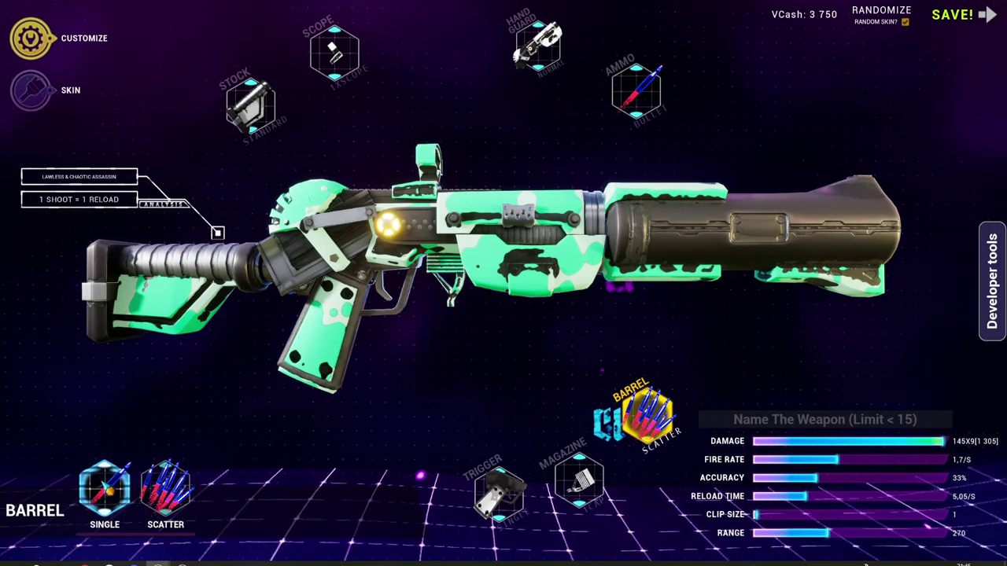
{"action": "left_click", "coordinate": [105, 488]}
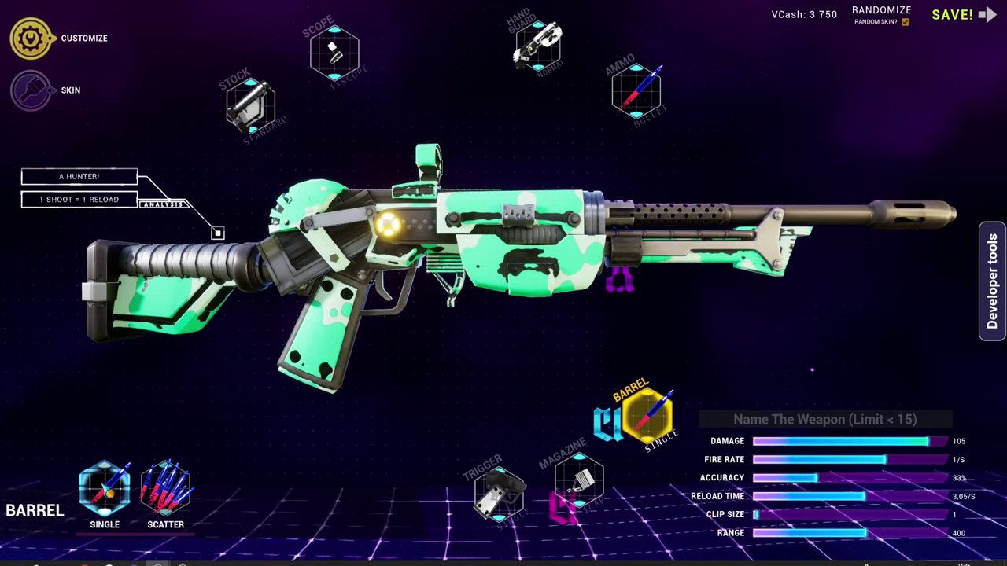
{"action": "left_click", "coordinate": [165, 487]}
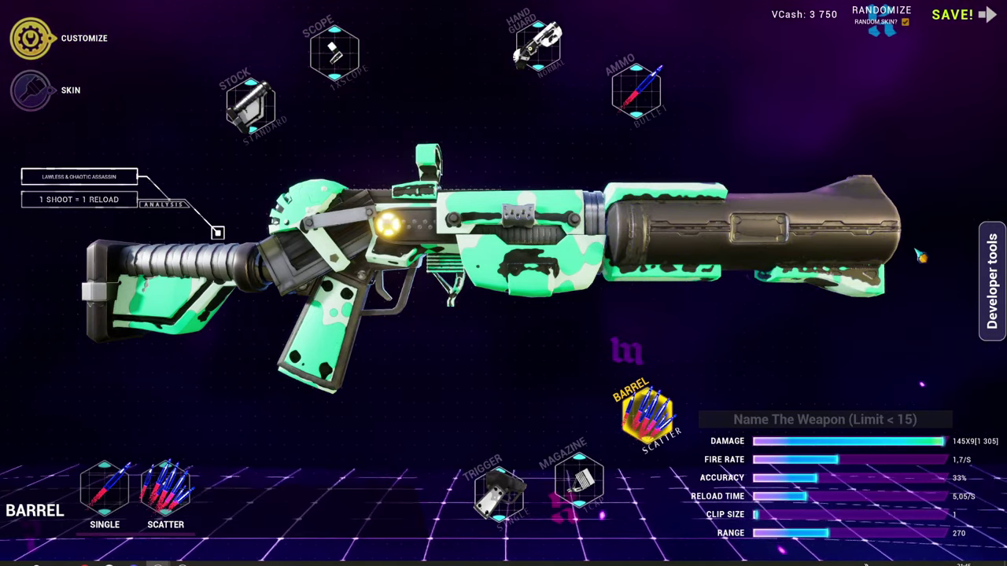
- Rotate the rifle to muzzle-up and diagonal side views, then show the magazine choices
{"action": "mouse_move", "coordinate": [921, 256]}
{"action": "left_mouse_down"}
{"action": "mouse_move", "coordinate": [883, 421]}
{"action": "mouse_move", "coordinate": [938, 541]}
{"action": "mouse_move", "coordinate": [941, 467]}
{"action": "mouse_move", "coordinate": [917, 448]}
{"action": "left_mouse_up"}
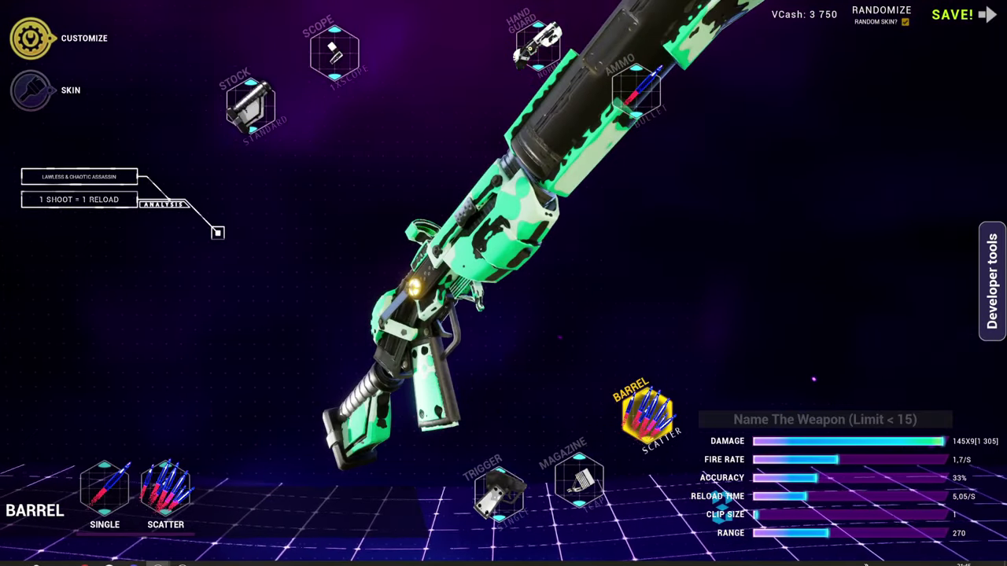
{"action": "mouse_move", "coordinate": [813, 379]}
{"action": "left_mouse_down"}
{"action": "mouse_move", "coordinate": [752, 309]}
{"action": "mouse_move", "coordinate": [777, 326]}
{"action": "mouse_move", "coordinate": [590, 200]}
{"action": "left_mouse_up"}
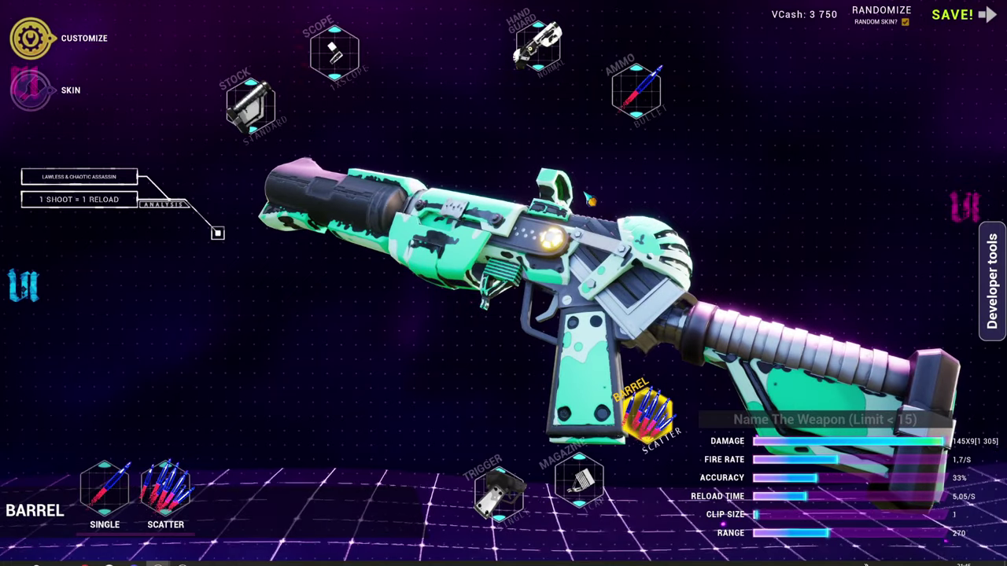
{"action": "left_click", "coordinate": [578, 480]}
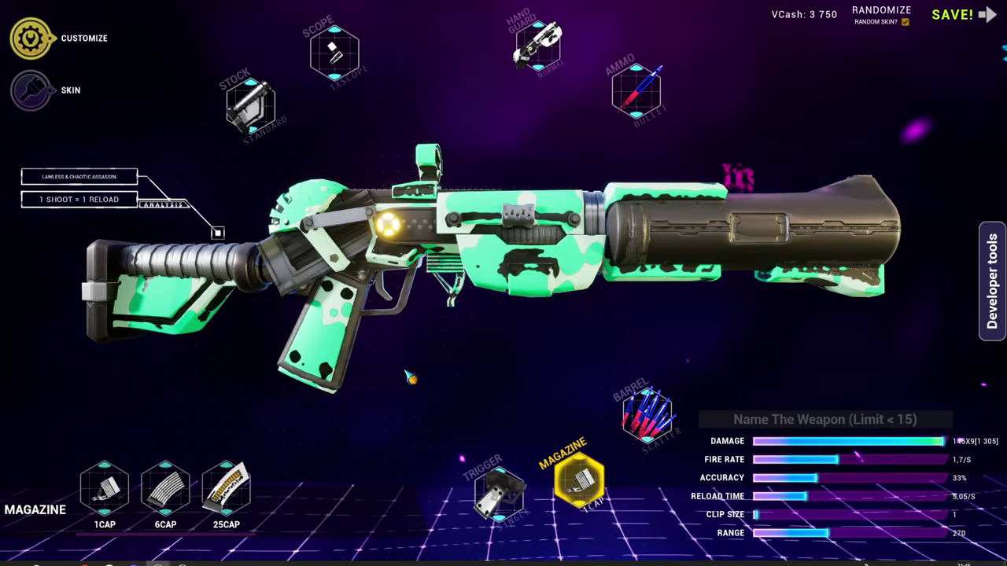
- Try the 6CAP magazine and Pulse trigger, settling on the 1CAP magazine and Auto trigger
{"action": "left_click", "coordinate": [246, 486]}
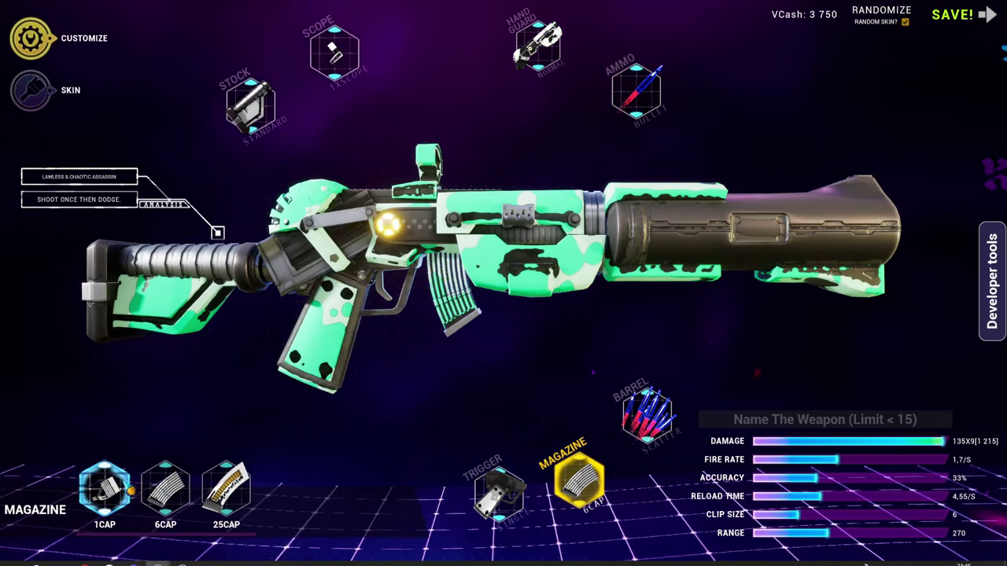
{"action": "left_click", "coordinate": [104, 488]}
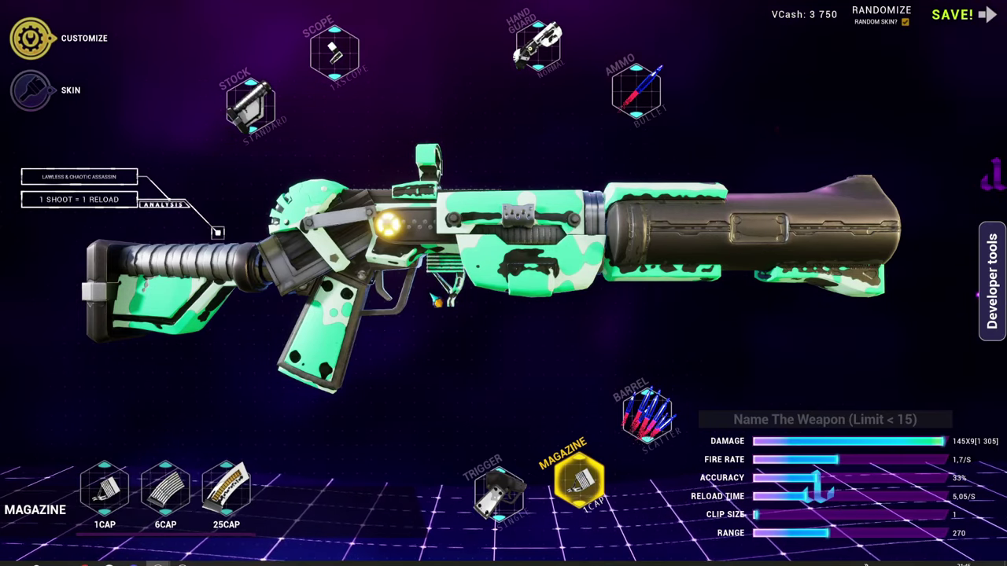
{"action": "left_click", "coordinate": [498, 491]}
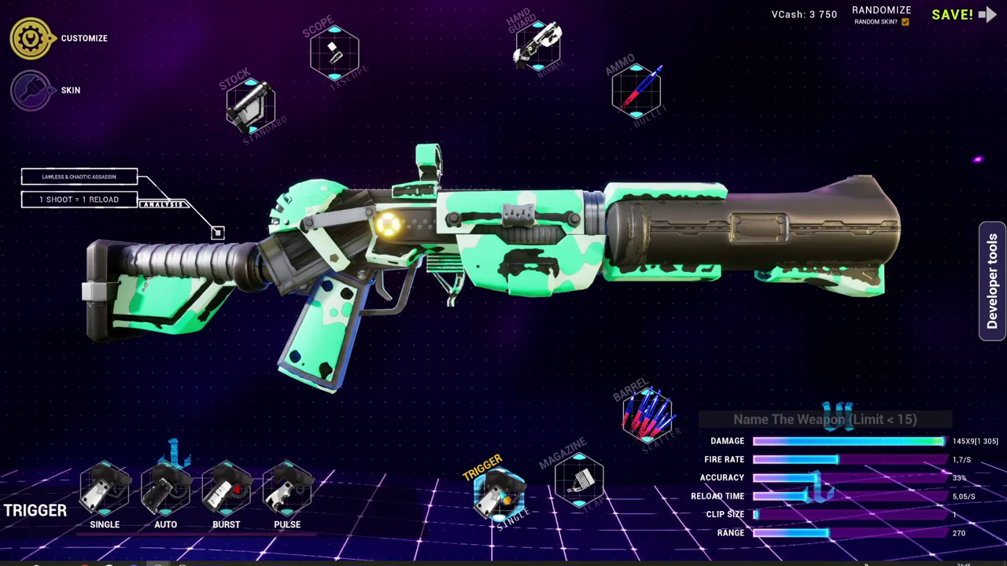
{"action": "left_click", "coordinate": [287, 489]}
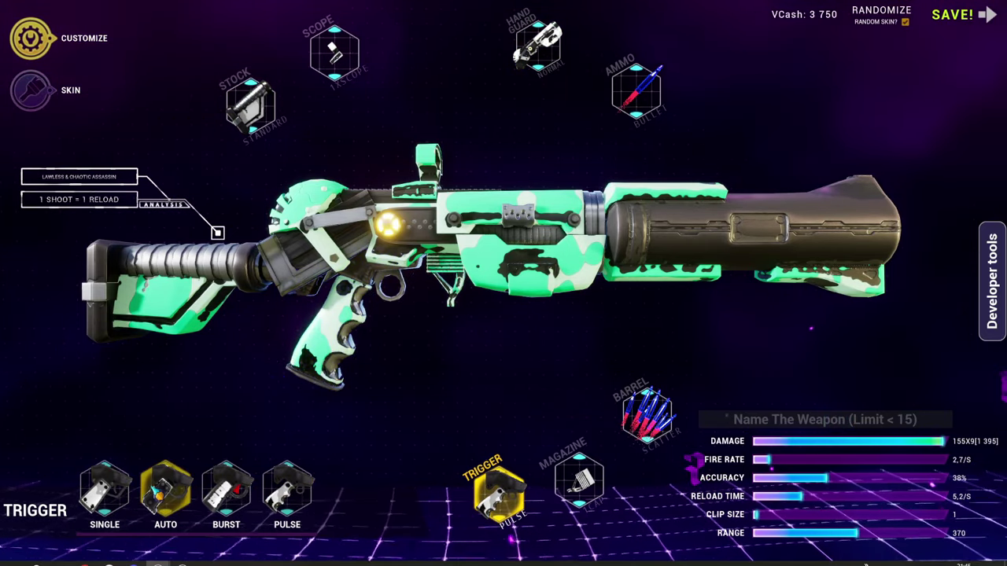
{"action": "left_click", "coordinate": [161, 492]}
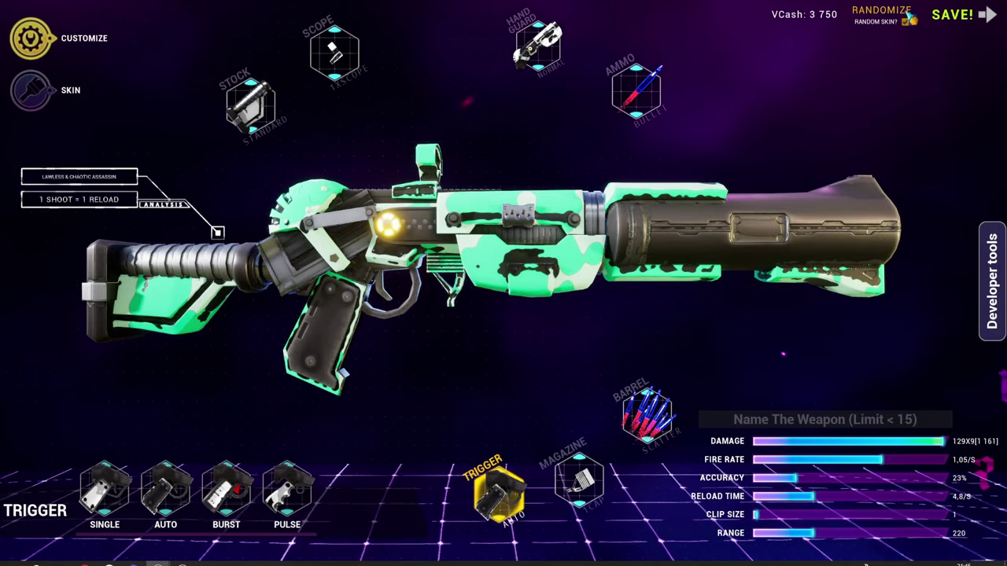
- Randomize the weapon into a rocket-ammo, drill-barrel build and save it so it reads SAVED!
{"action": "left_click", "coordinate": [882, 14]}
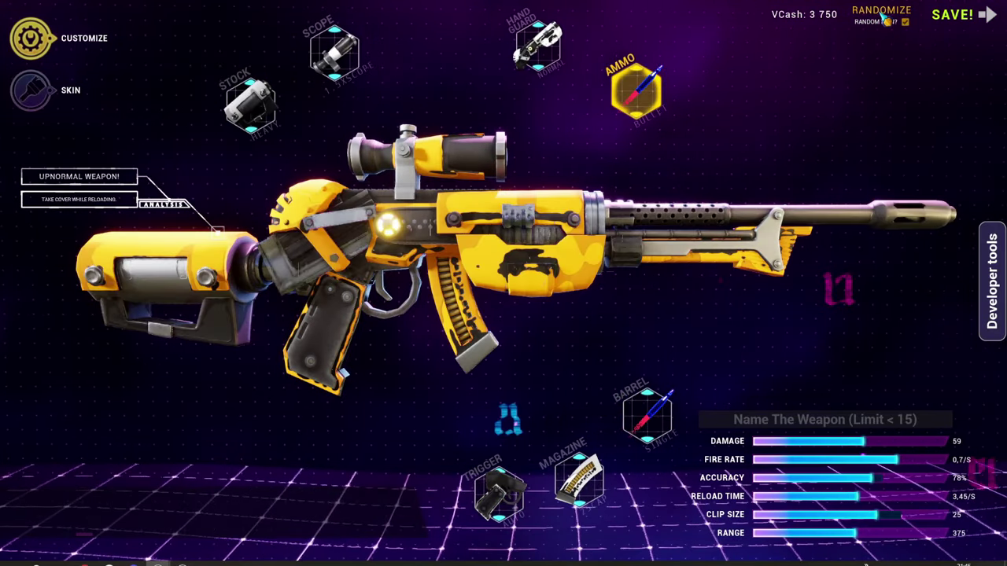
{"action": "left_click", "coordinate": [882, 15]}
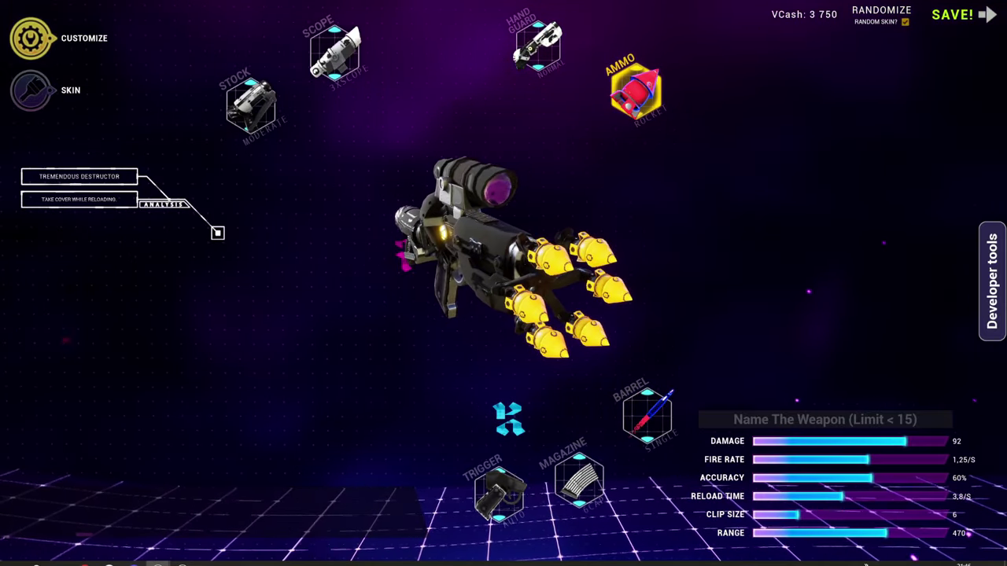
{"action": "left_click", "coordinate": [953, 14]}
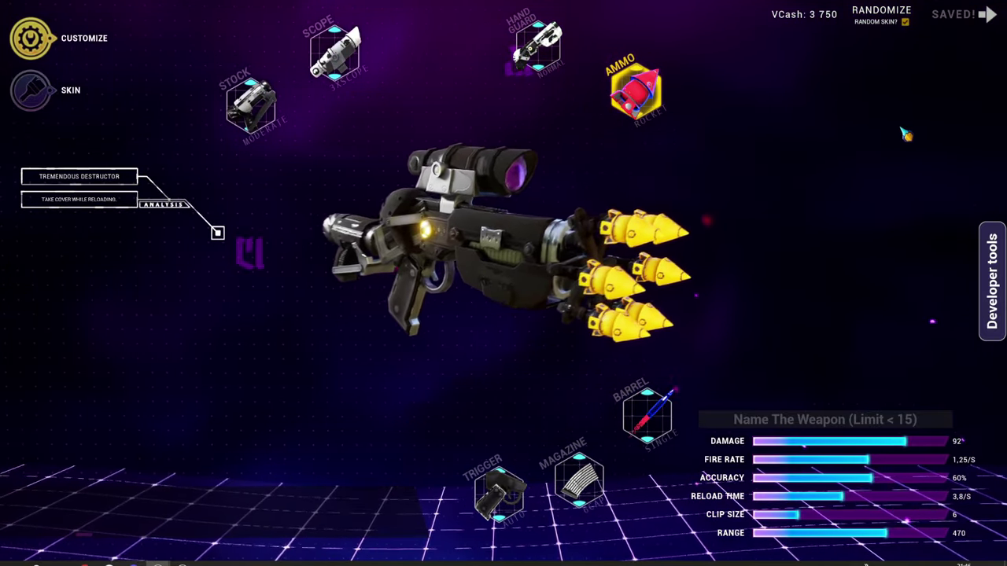
{"action": "left_click", "coordinate": [992, 275]}
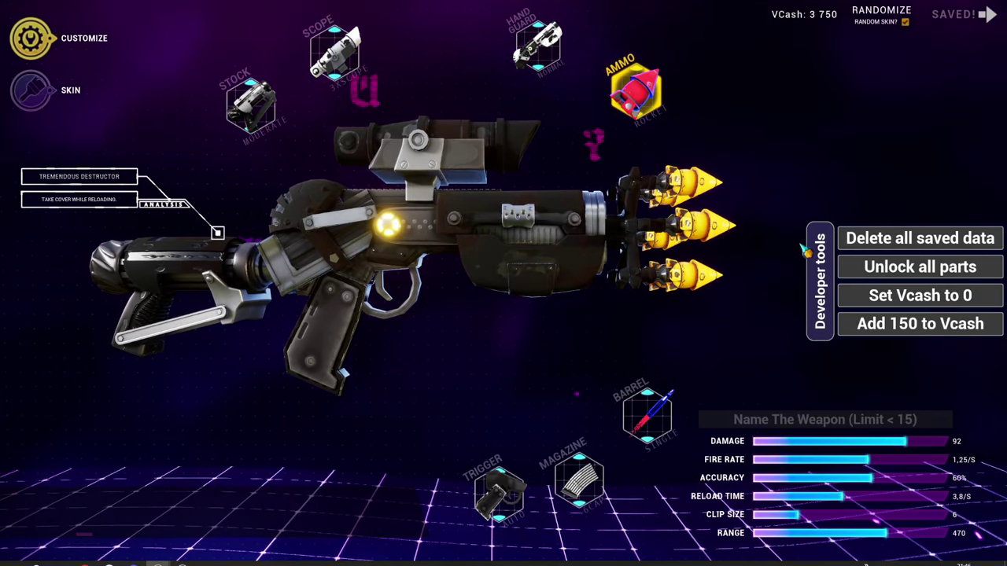
- Add 150 VCash repeatedly to reach 4,500, then rotate the weapon preview
{"action": "left_click", "coordinate": [892, 326]}
{"action": "left_click", "coordinate": [892, 326]}
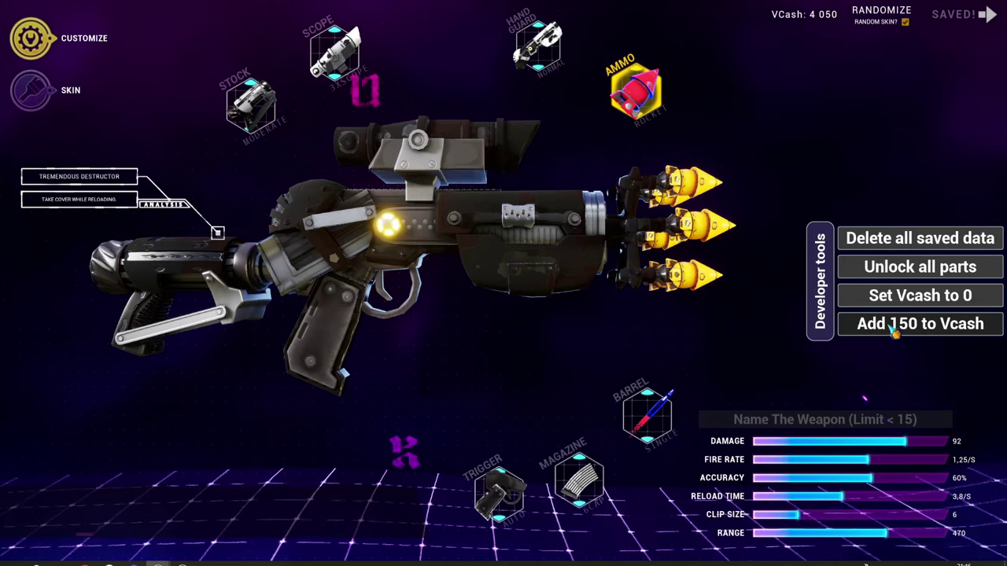
{"action": "left_click", "coordinate": [892, 326]}
{"action": "left_click", "coordinate": [892, 326]}
{"action": "left_click", "coordinate": [892, 326]}
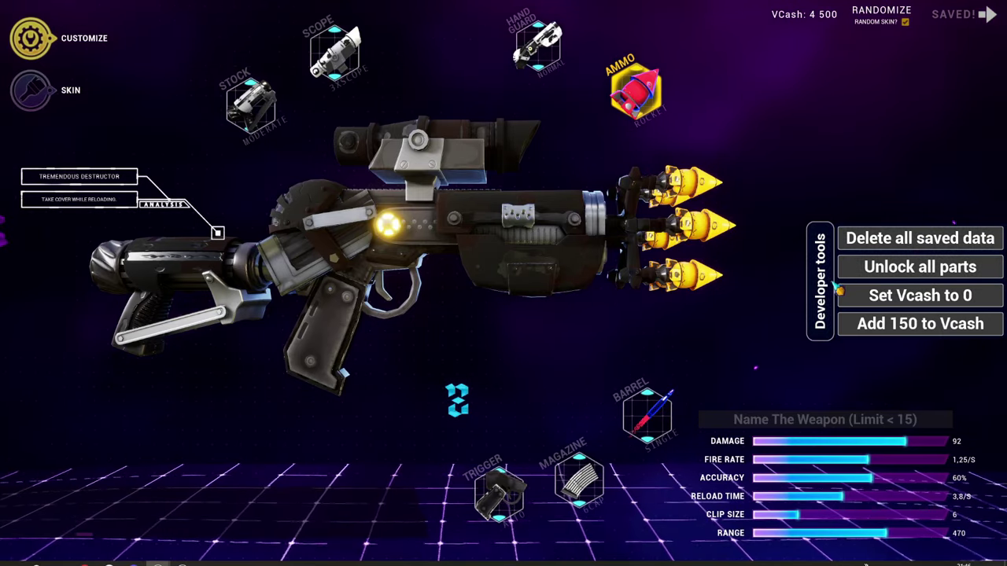
{"action": "left_click", "coordinate": [916, 271]}
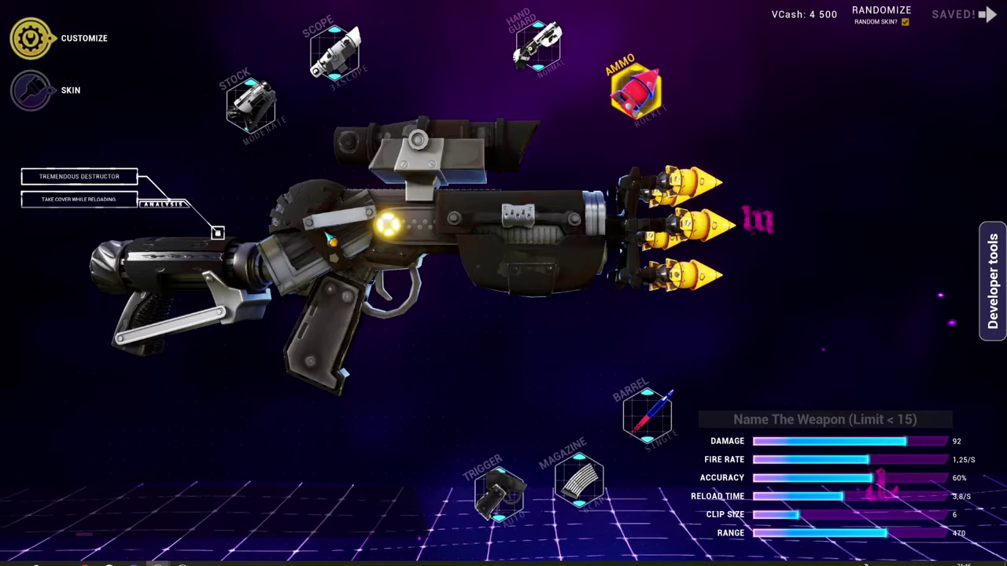
{"action": "left_click_drag", "start_coordinate": [331, 238], "coordinate": [441, 260]}
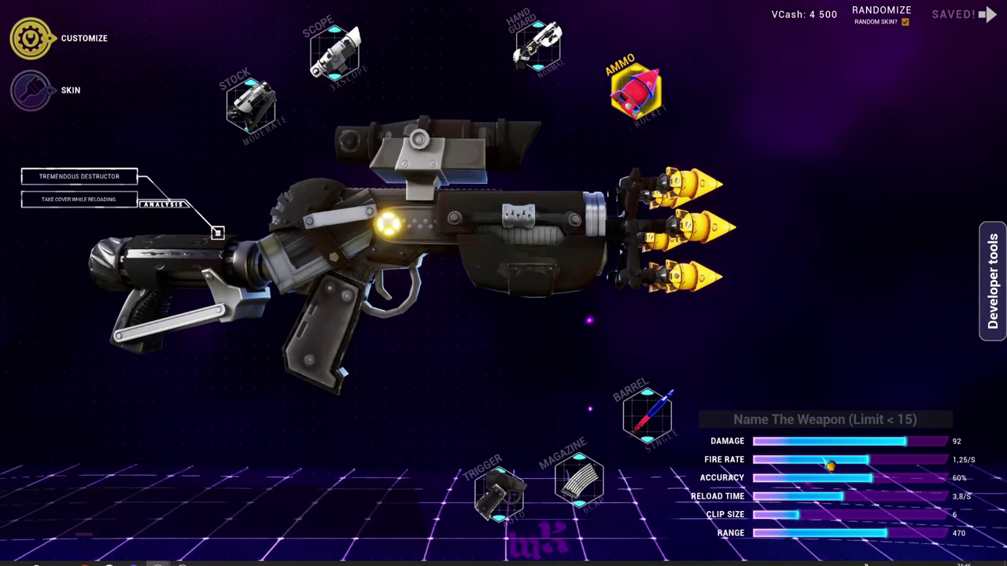
- Toggle the weapon's barrel between Single and Scatter to compare them
{"action": "left_click", "coordinate": [645, 421]}
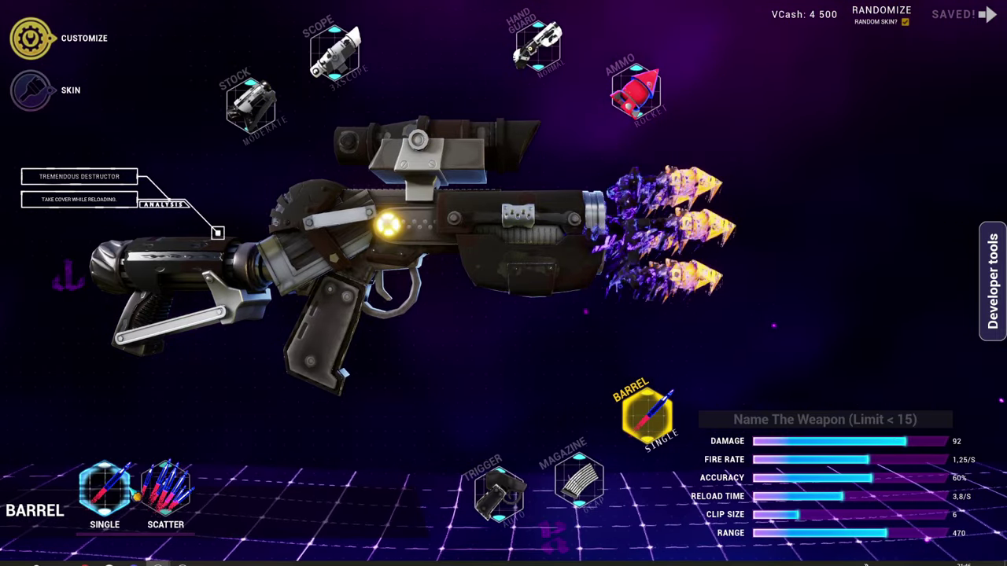
{"action": "left_click", "coordinate": [163, 492]}
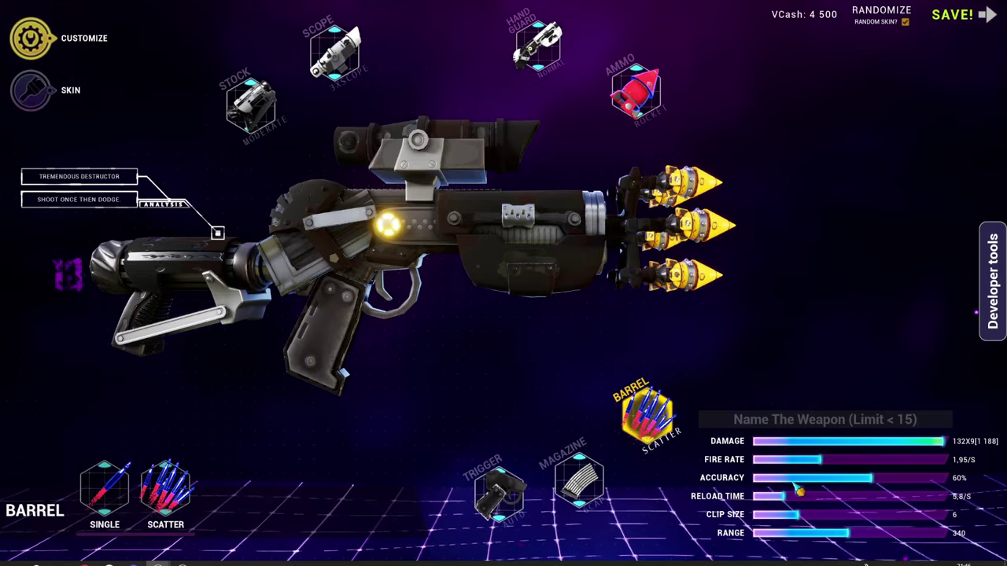
{"action": "left_click", "coordinate": [129, 491]}
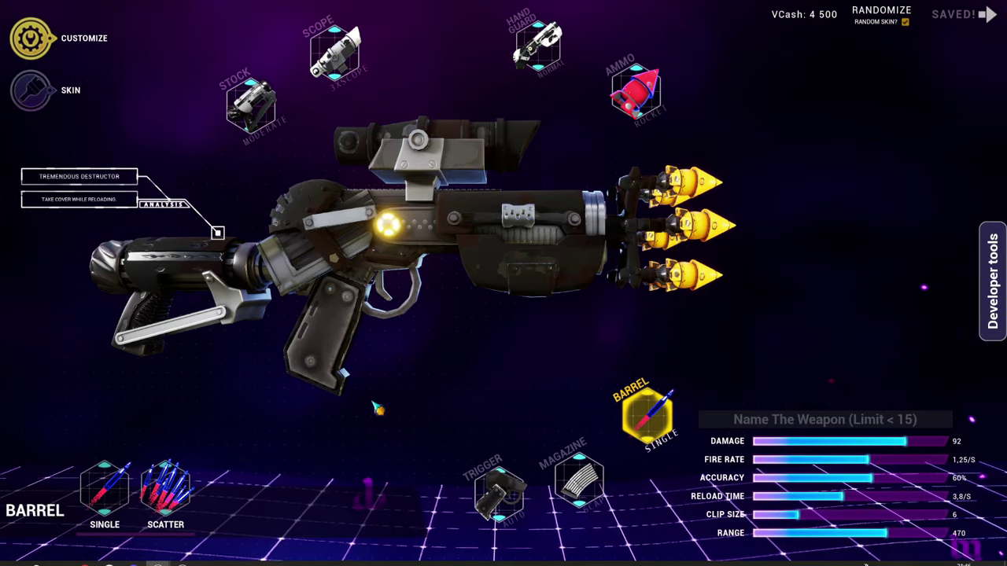
{"action": "left_click", "coordinate": [165, 488]}
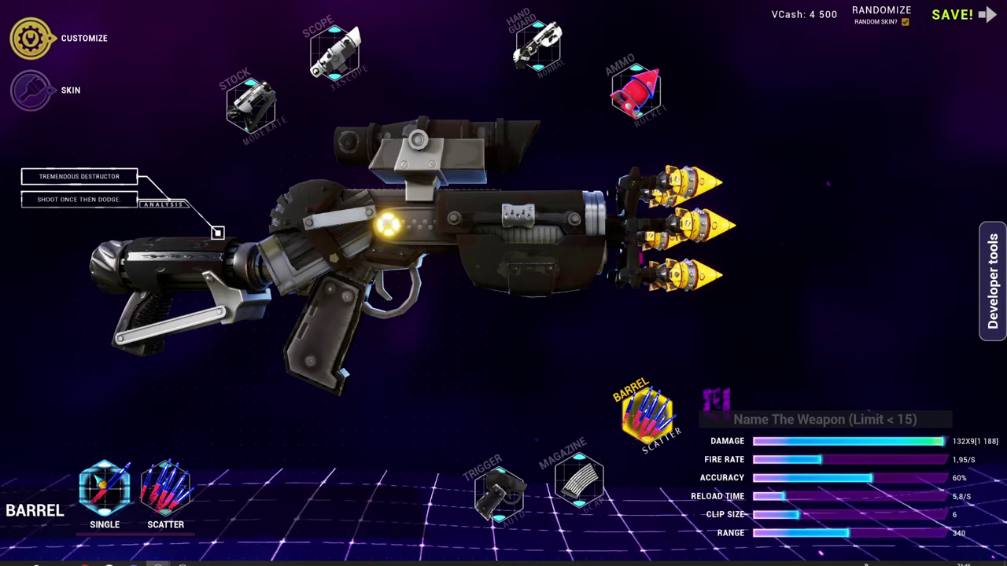
{"action": "left_click", "coordinate": [104, 488]}
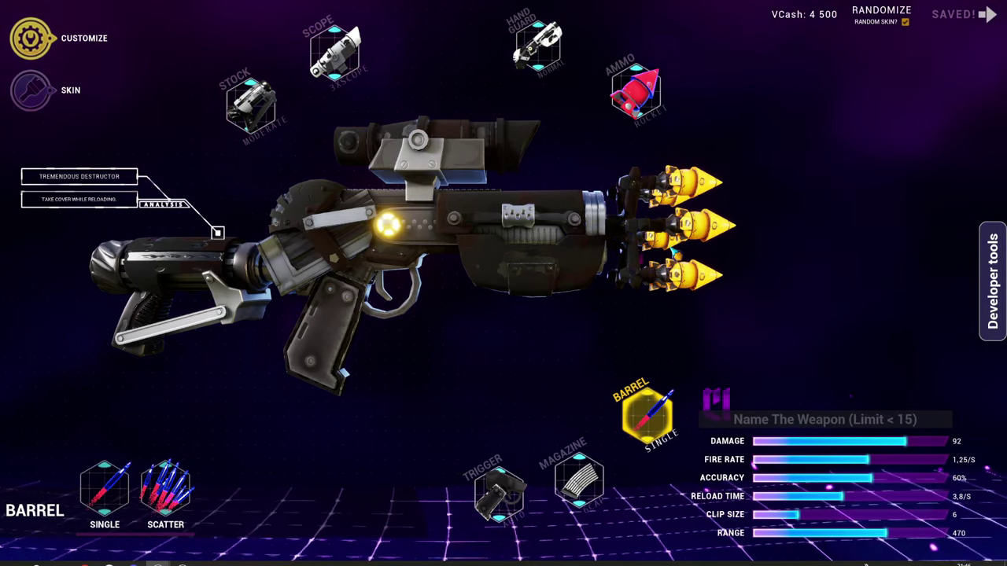
- Settle on the Scatter barrel, exit the game and bring up the Lookout Tower product page
{"action": "left_click", "coordinate": [165, 488]}
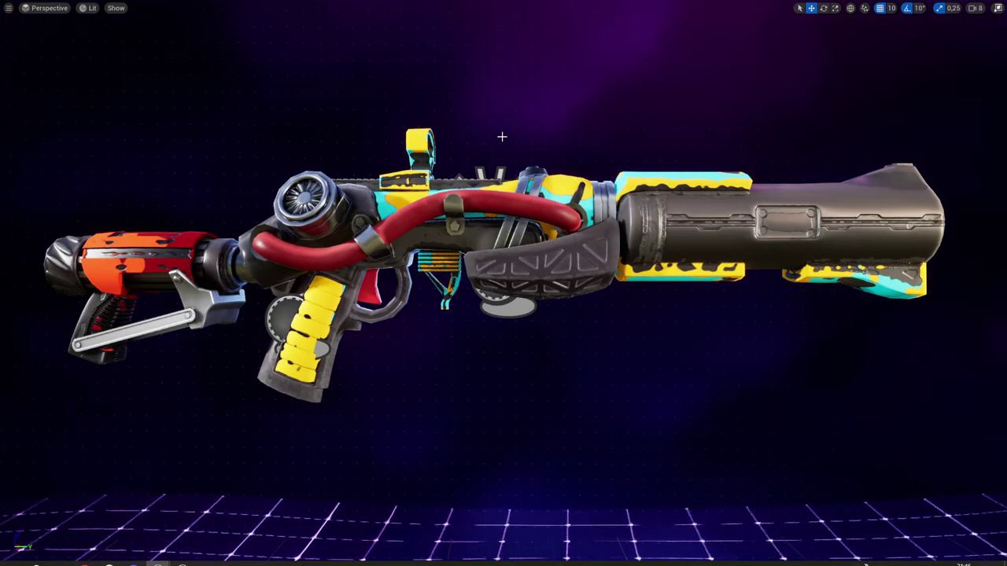
{"action": "key", "text": "F11"}
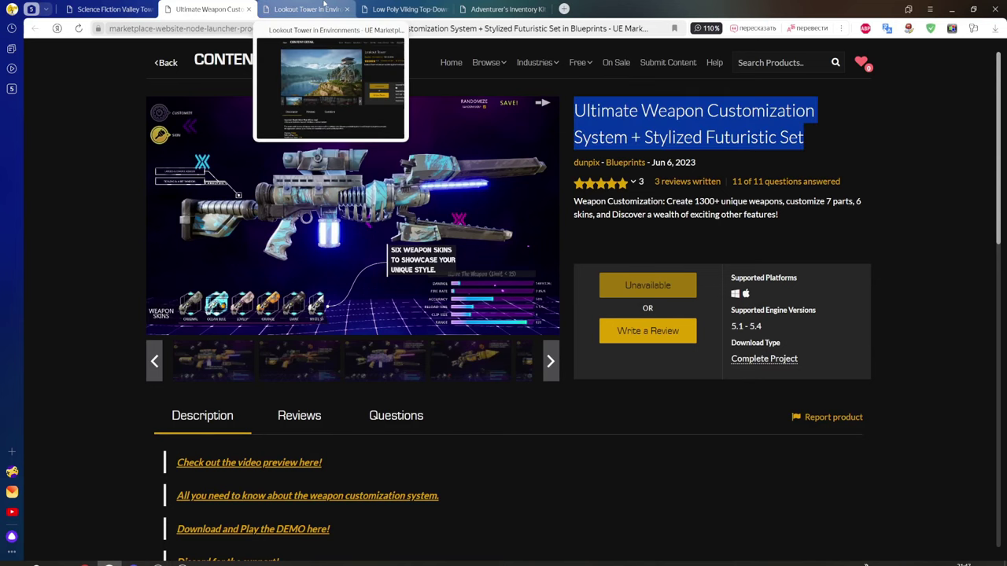
{"action": "left_click", "coordinate": [324, 5]}
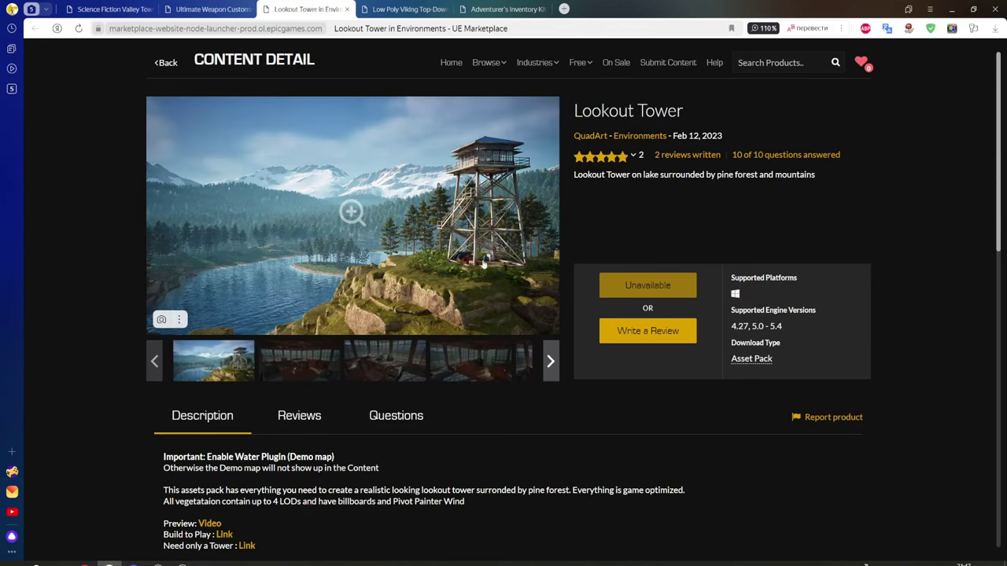
- Translate the Lookout Tower title into Russian with ImTranslator, then switch back to Unreal Editor
{"action": "left_click_drag", "start_coordinate": [699, 103], "coordinate": [613, 124]}
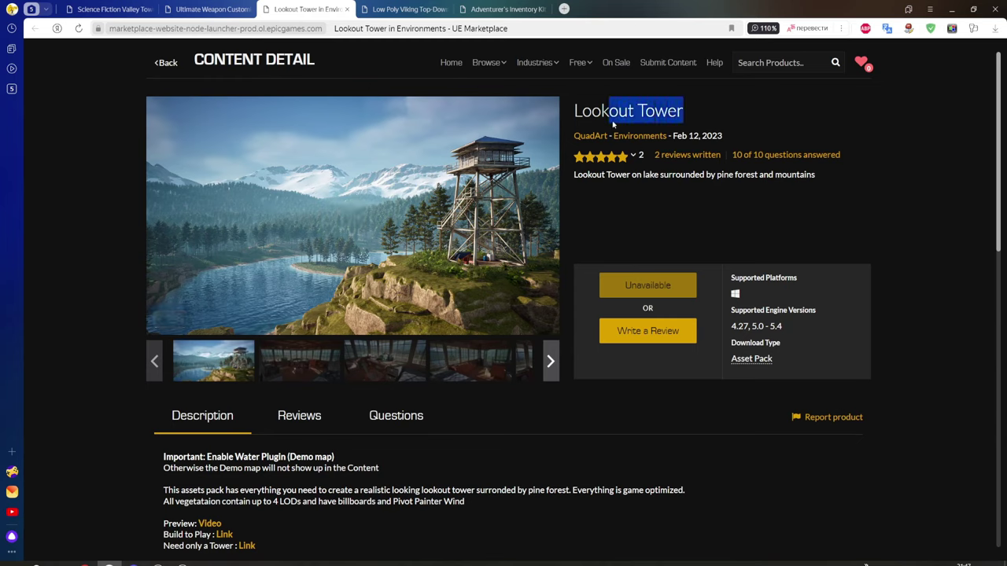
{"action": "left_click", "coordinate": [602, 150]}
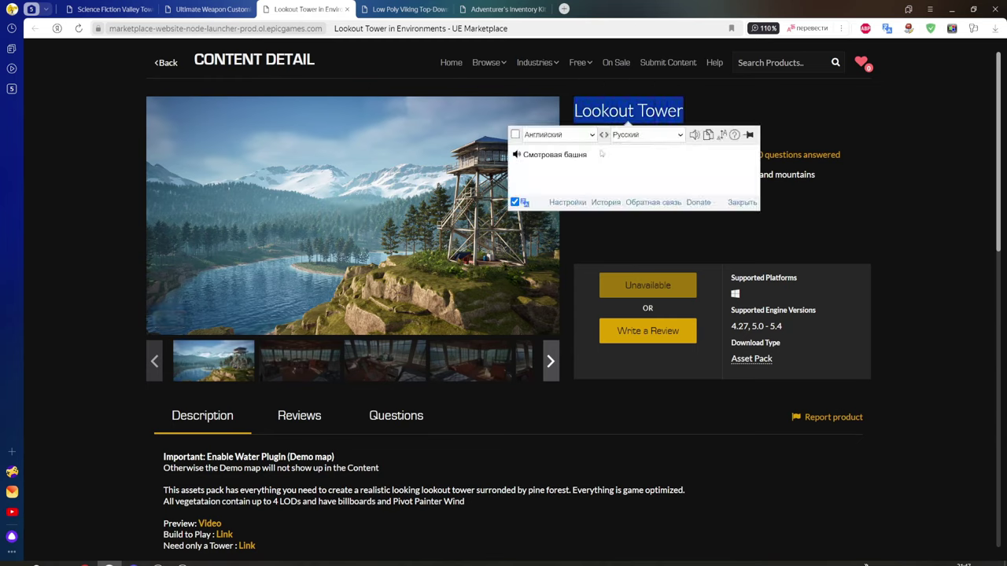
{"action": "left_click", "coordinate": [747, 204]}
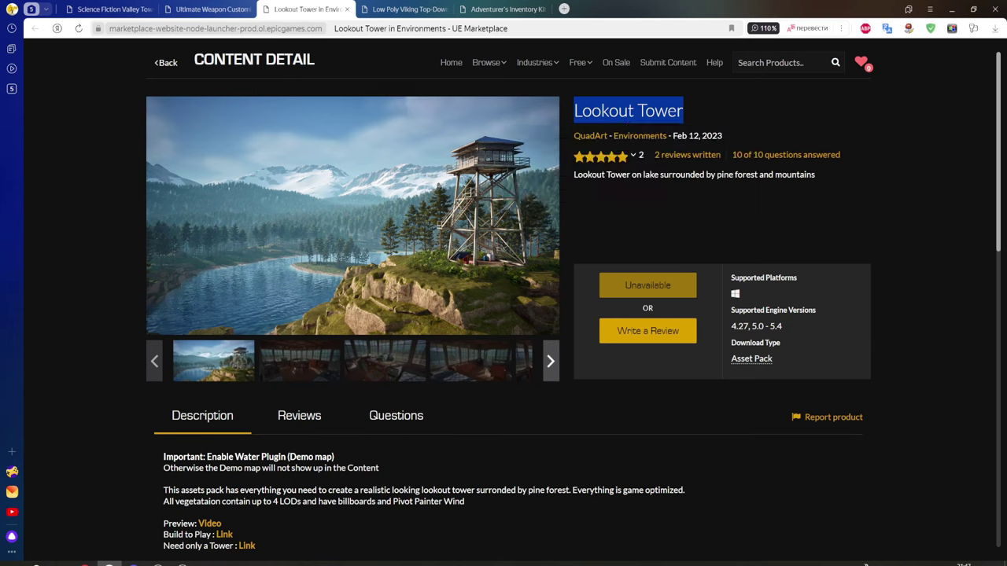
{"action": "mouse_move", "coordinate": [108, 562]}
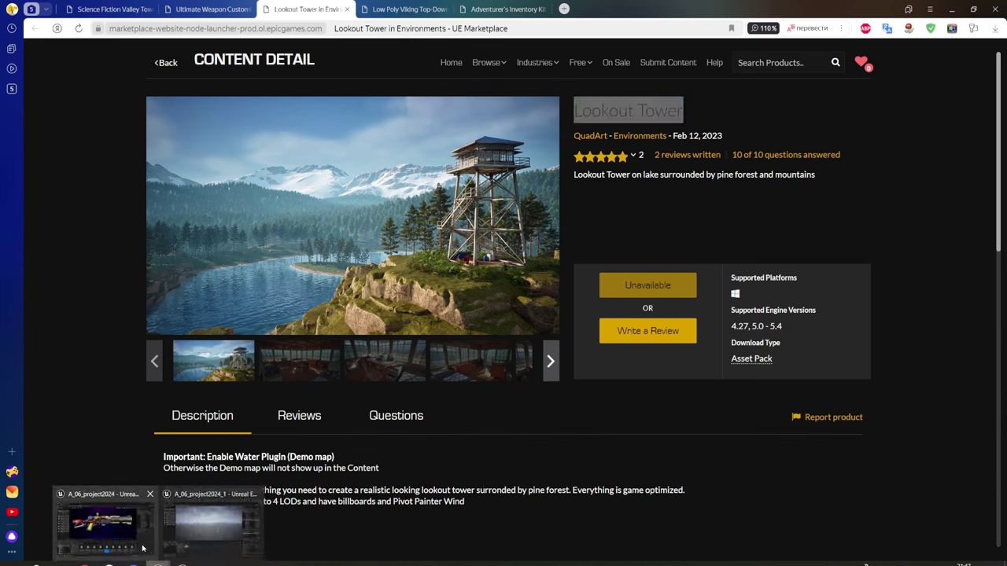
{"action": "left_click", "coordinate": [105, 520]}
- Open the Test level from the bottom row of the Content Browser
{"action": "scroll", "coordinate": [382, 464], "scroll_direction": "down", "scroll_amount": 3}
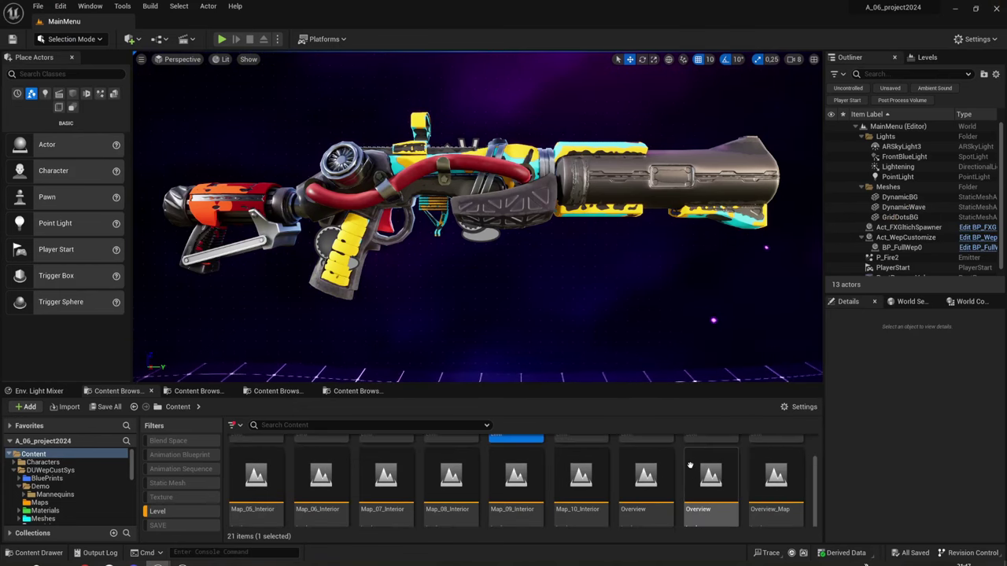
{"action": "scroll", "coordinate": [386, 472], "scroll_direction": "down", "scroll_amount": 3}
{"action": "double_click", "coordinate": [321, 475]}
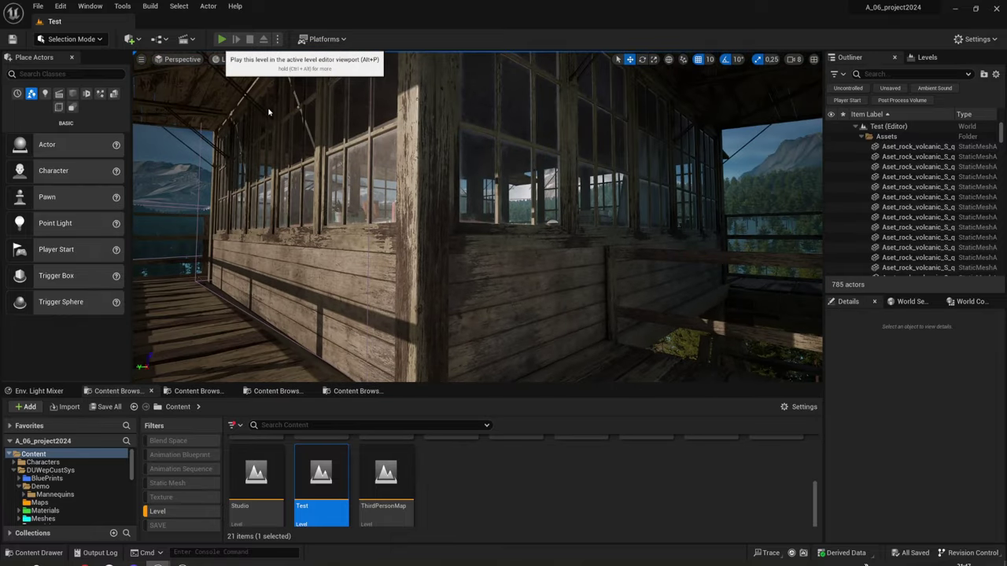
- Start Play-in-Editor and walk the character along the rocky ledge toward the tower
{"action": "key", "text": "alt+p"}
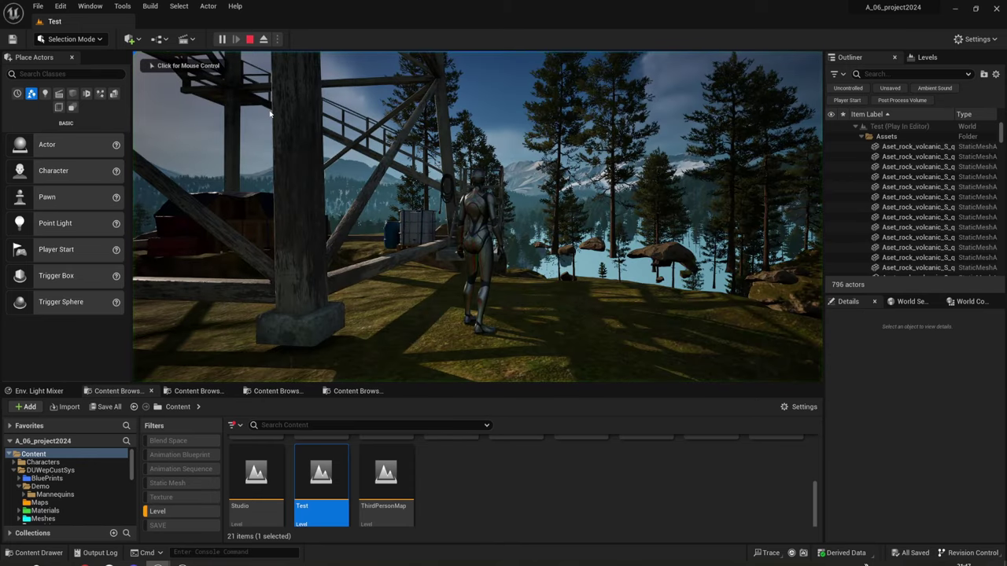
{"action": "left_click", "coordinate": [513, 250]}
{"action": "key", "text": "w"}
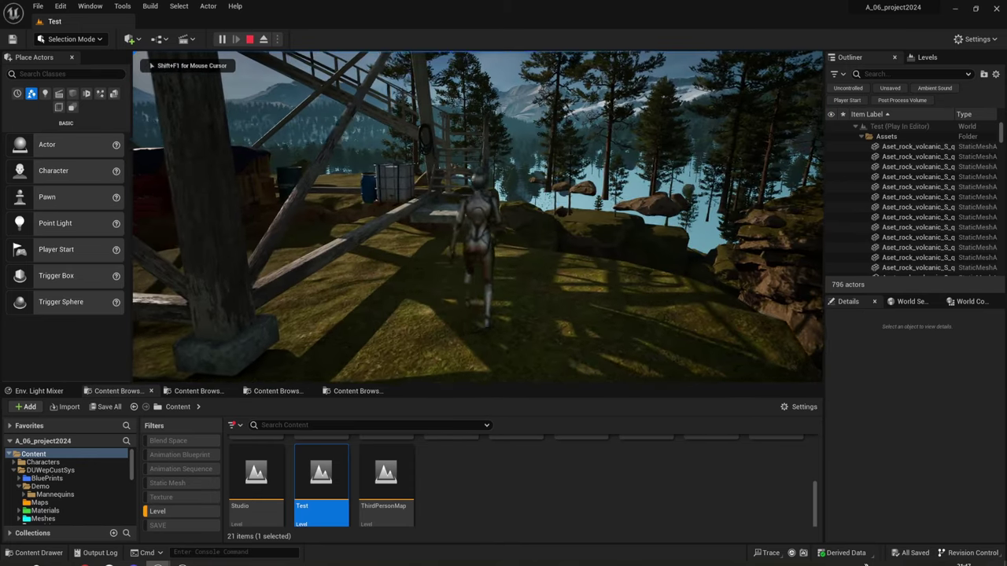
{"action": "key", "text": "w"}
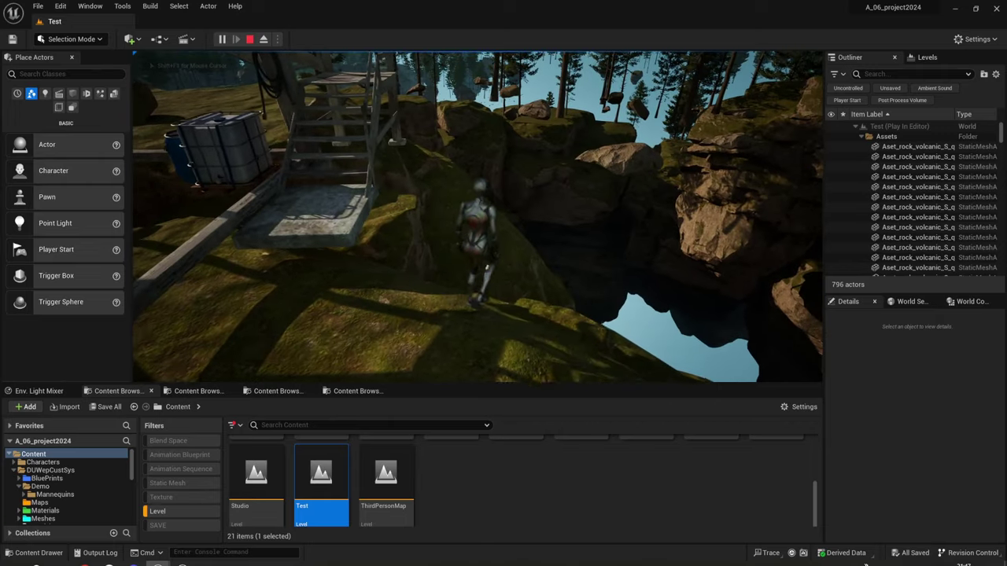
{"action": "key", "text": "w"}
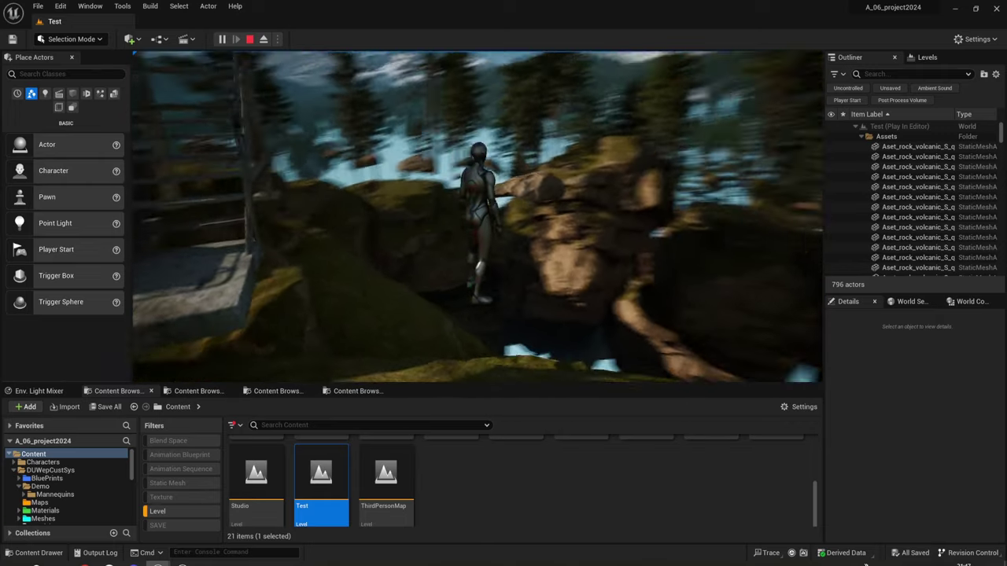
{"action": "key", "text": "w"}
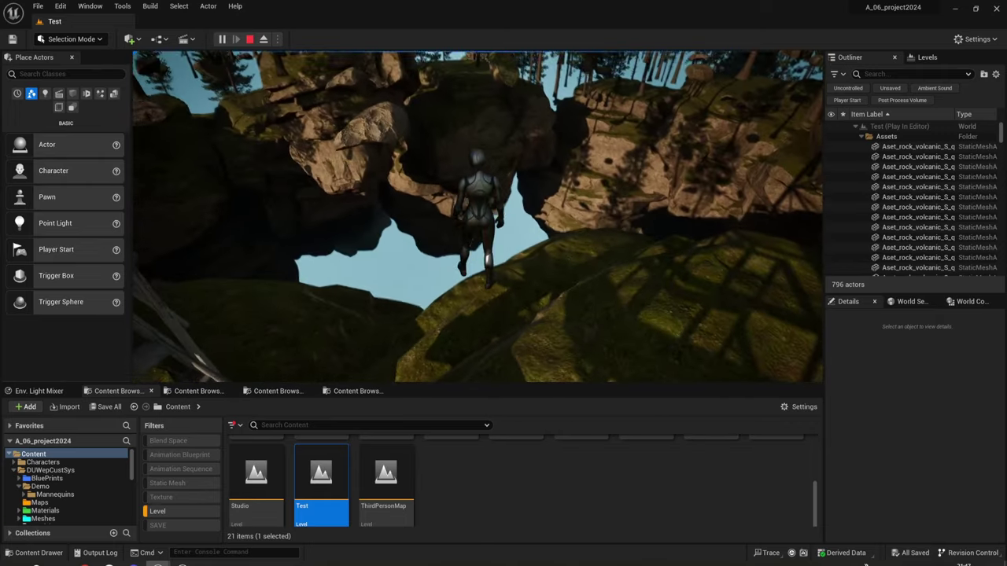
- Climb the wooden stairs up into the lookout tower
{"action": "key", "text": "w"}
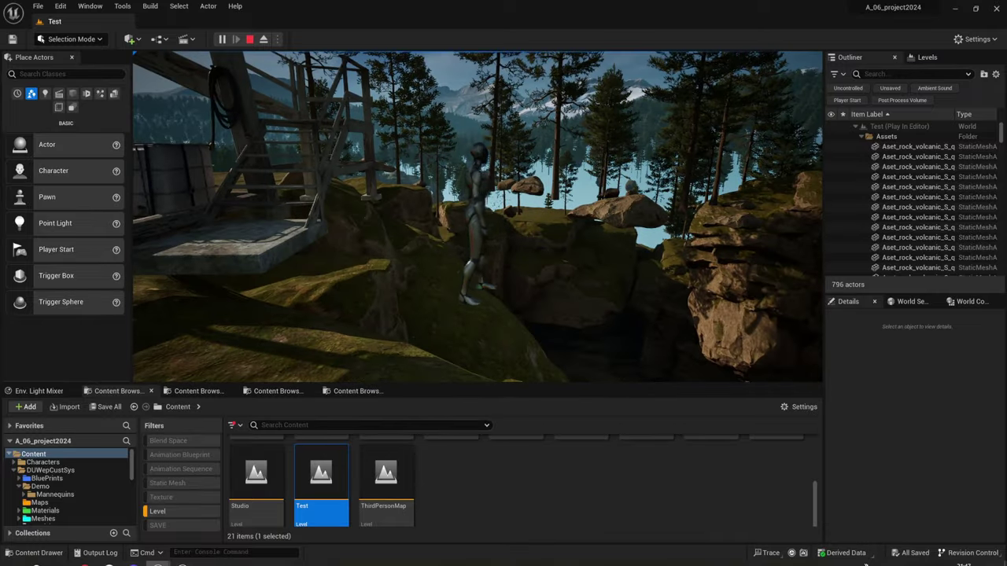
{"action": "key", "text": "w"}
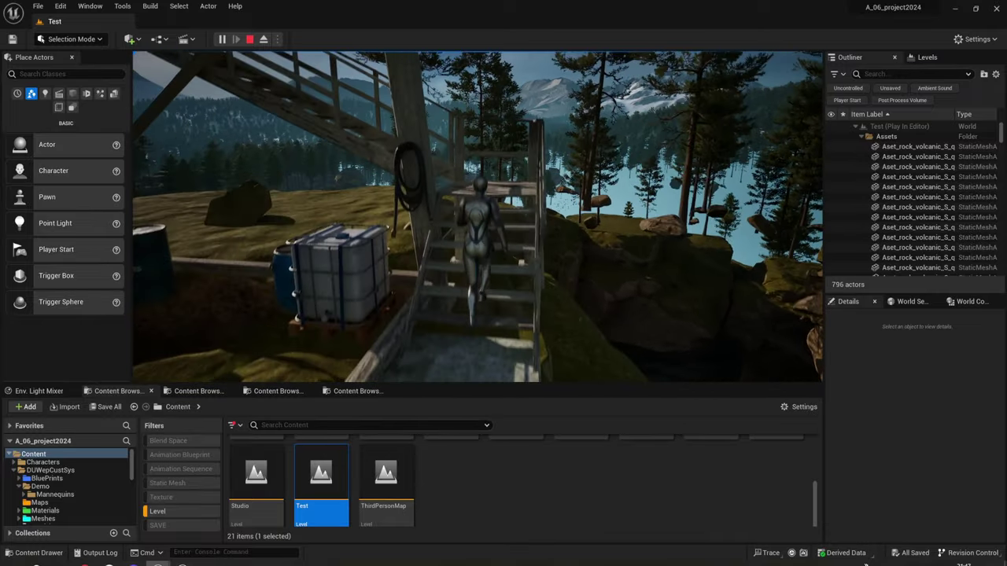
{"action": "key", "text": "w"}
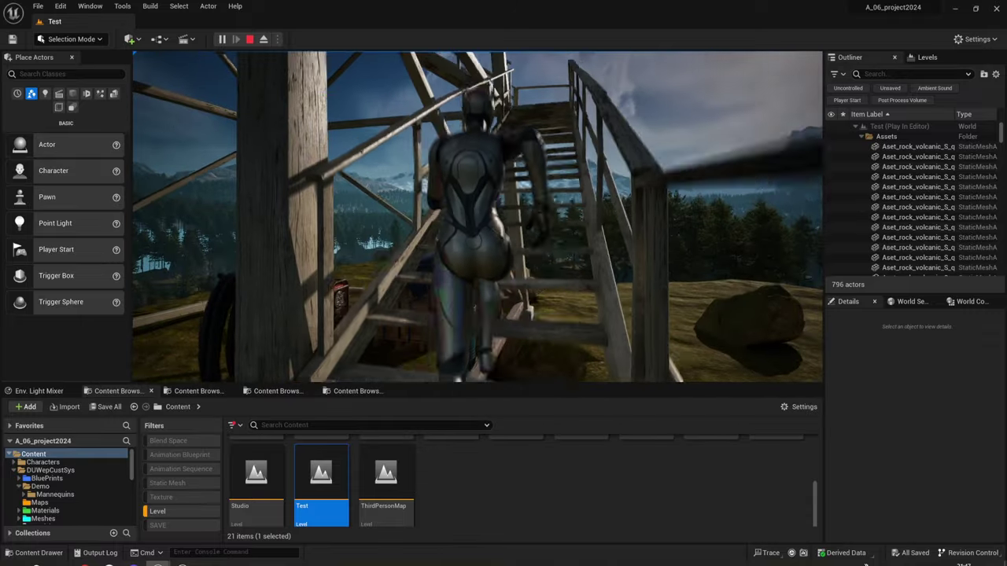
{"action": "key", "text": "w"}
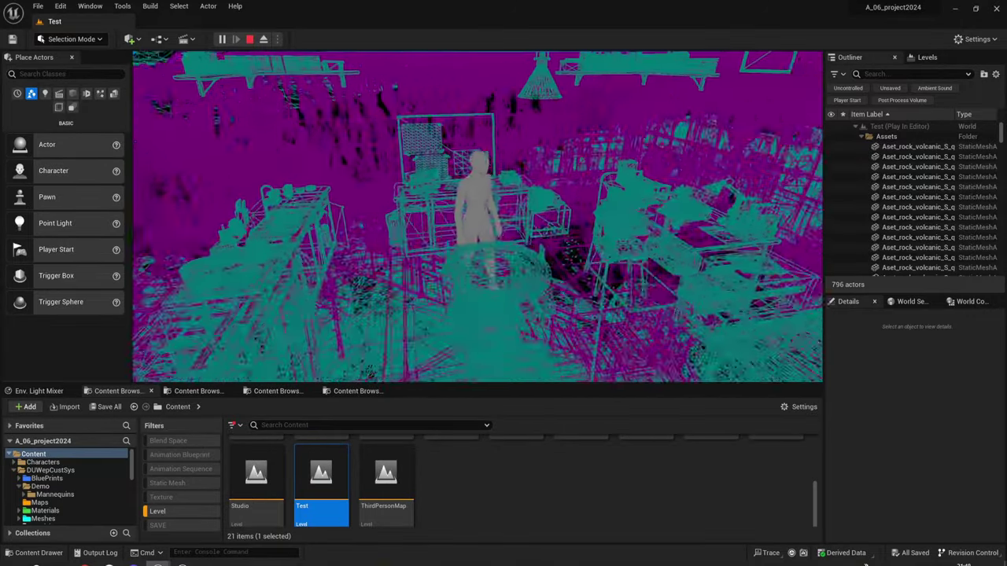
- Switch to shader complexity view, walk through the room onto the balcony, then stop play
{"action": "key", "text": "F5"}
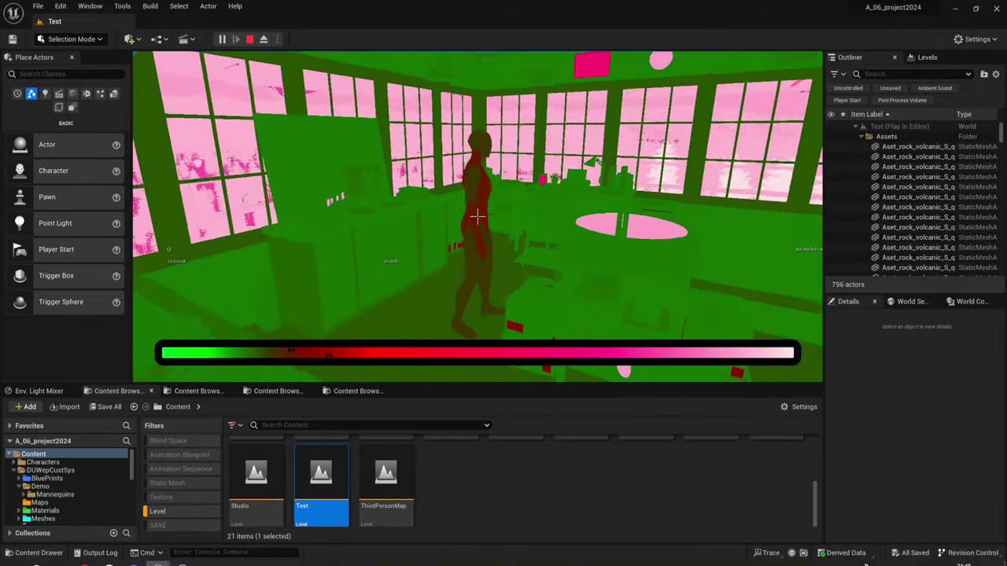
{"action": "key", "text": "w"}
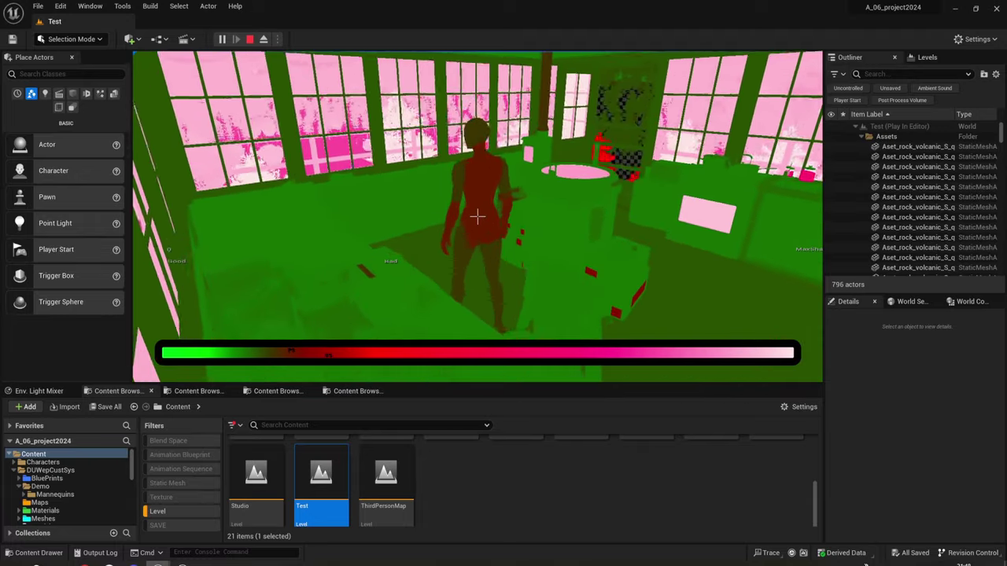
{"action": "key", "text": "w"}
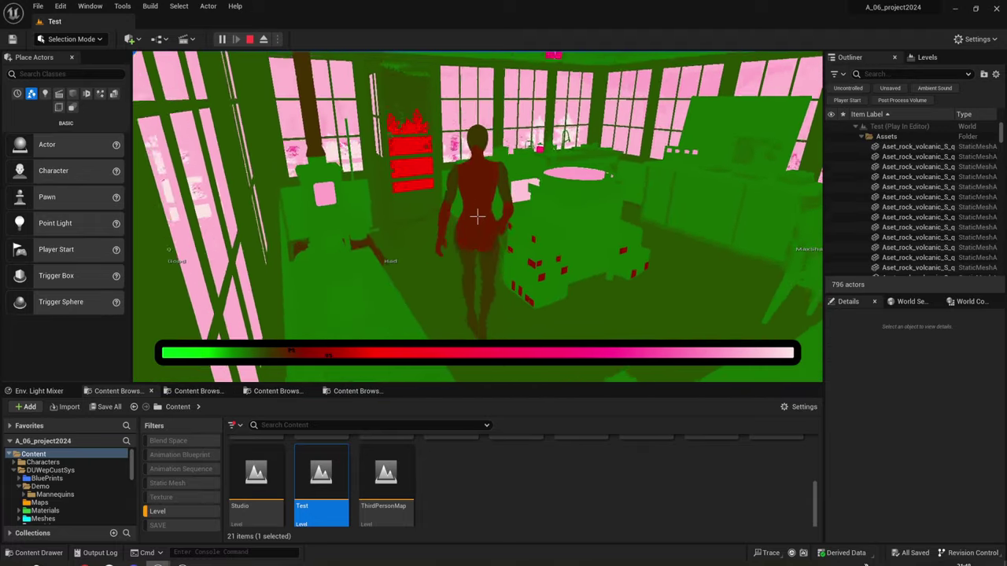
{"action": "key", "text": "w"}
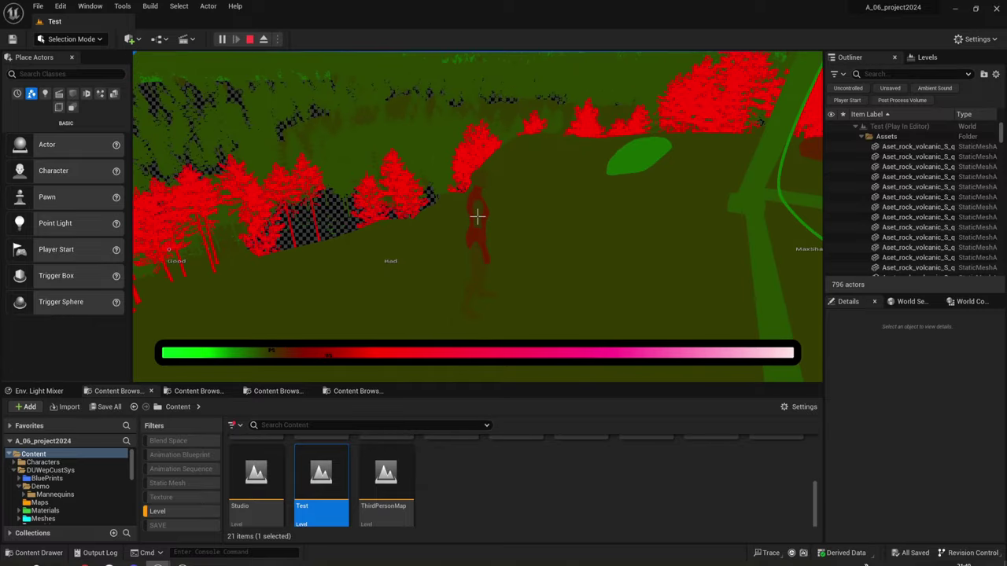
{"action": "key", "text": "Escape"}
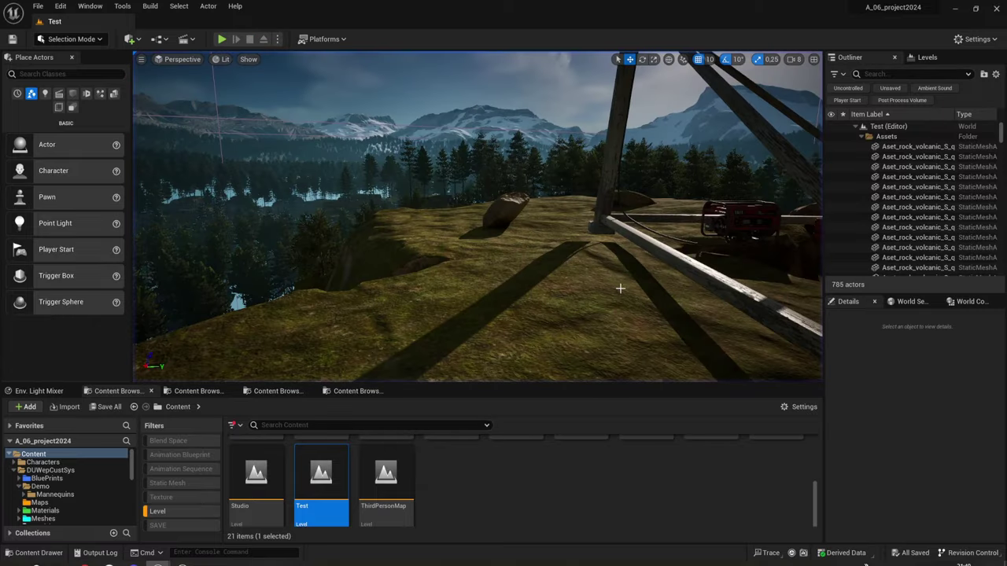
- Fly into the forest, focus on SM_RockSide_A352, then select and fly along SM_Mountain_C5
{"action": "mouse_move", "coordinate": [472, 220]}
{"action": "right_mouse_down"}
{"action": "mouse_move", "coordinate": [472, 252]}
{"action": "mouse_move", "coordinate": [473, 196]}
{"action": "right_mouse_up"}
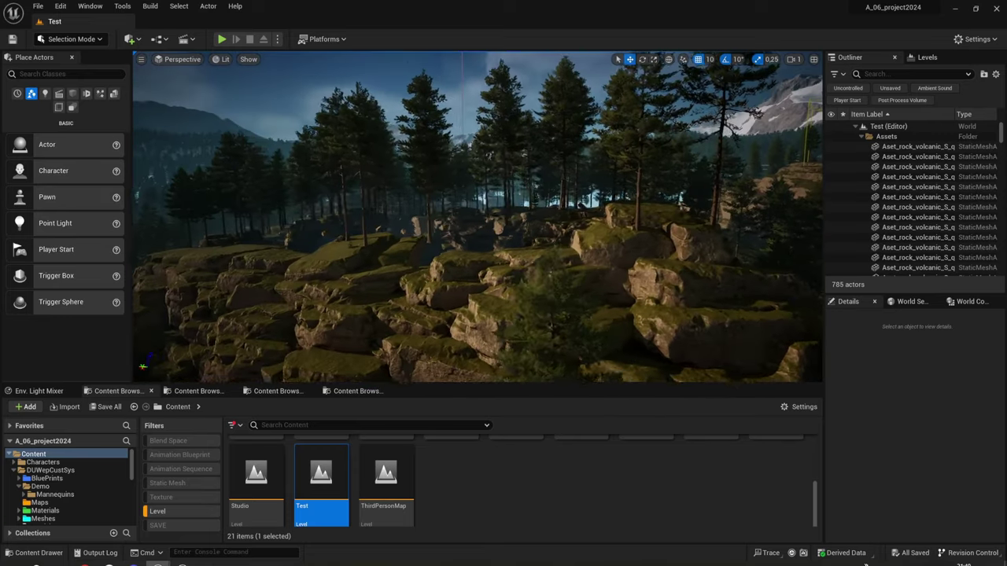
{"action": "left_click", "coordinate": [642, 269]}
{"action": "key", "text": "f"}
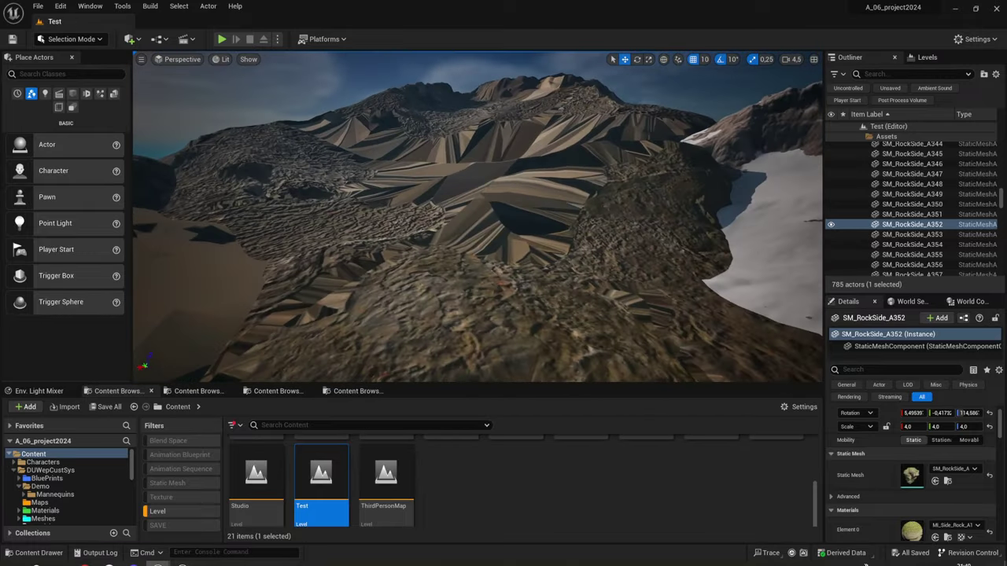
{"action": "left_click", "coordinate": [537, 203]}
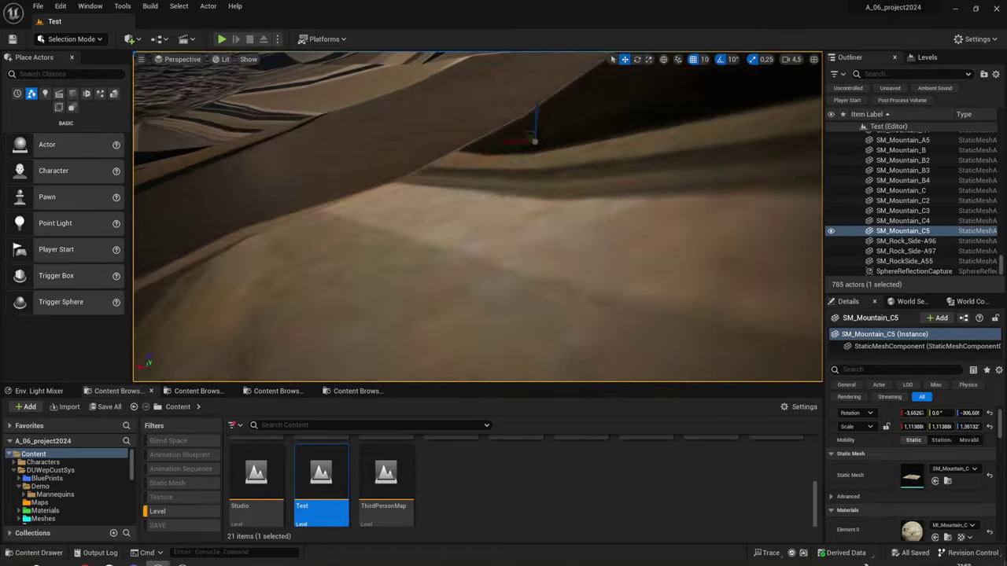
{"action": "right_click_drag", "start_coordinate": [477, 216], "coordinate": [454, 192]}
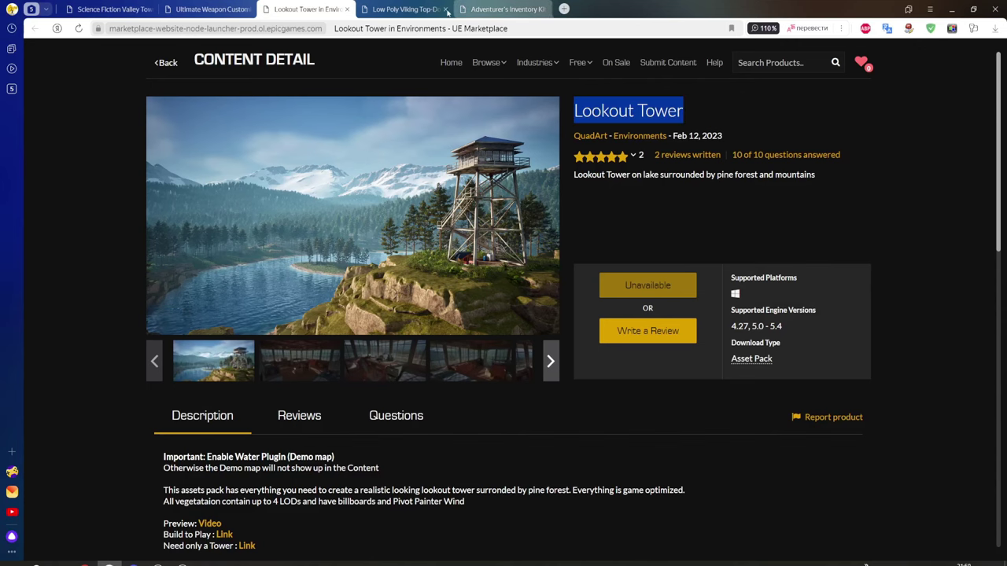
- View the Low Poly Viking Top-Down Interiors page, highlighting and then deselecting part of its title
{"action": "left_click", "coordinate": [427, 10]}
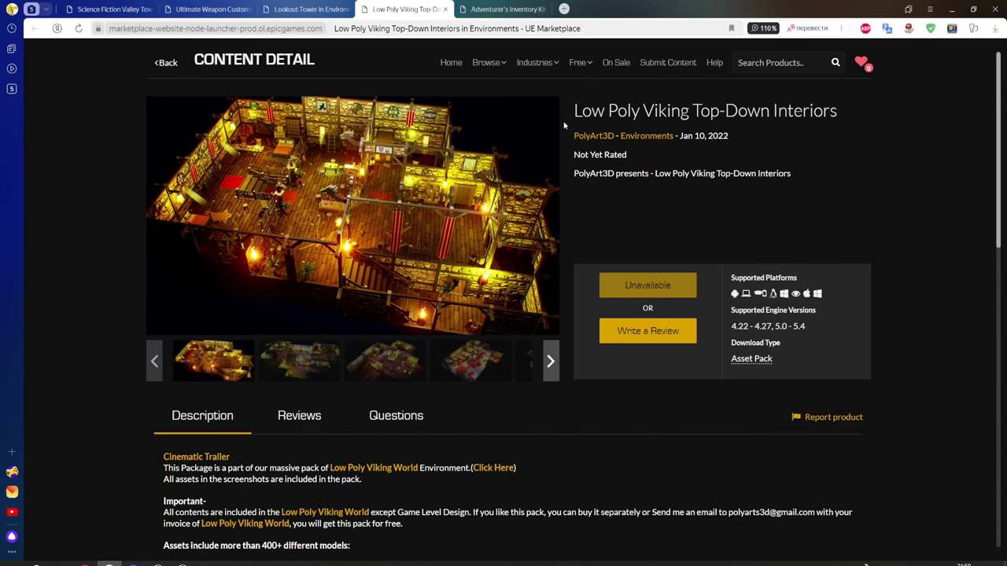
{"action": "left_click_drag", "start_coordinate": [837, 111], "coordinate": [718, 111]}
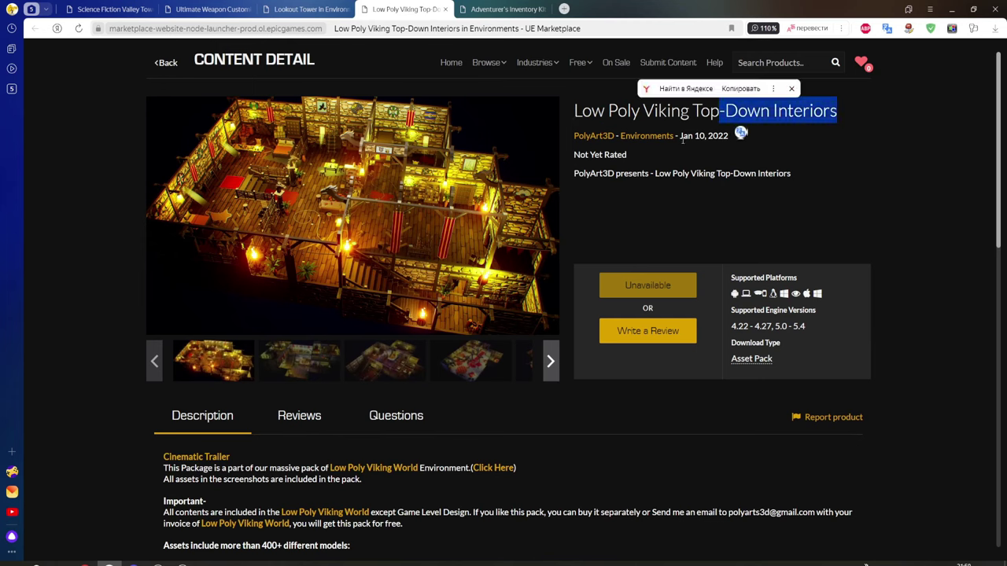
{"action": "left_click", "coordinate": [800, 218]}
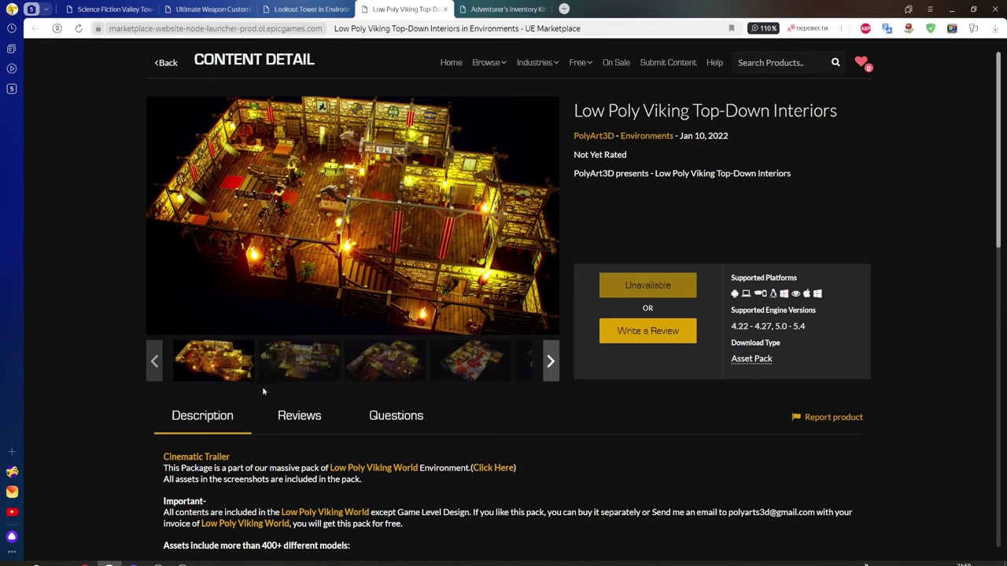
- Return to Unreal Editor and open the Map_01_Interior level from the Content Browser
{"action": "mouse_move", "coordinate": [157, 563]}
{"action": "left_click", "coordinate": [142, 536]}
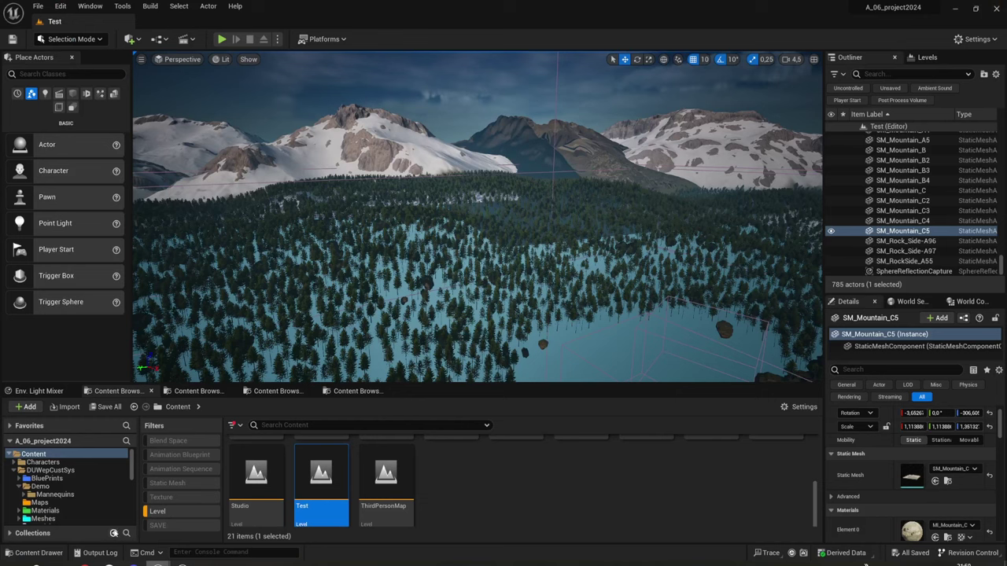
{"action": "scroll", "coordinate": [562, 513], "scroll_direction": "up", "scroll_amount": 1}
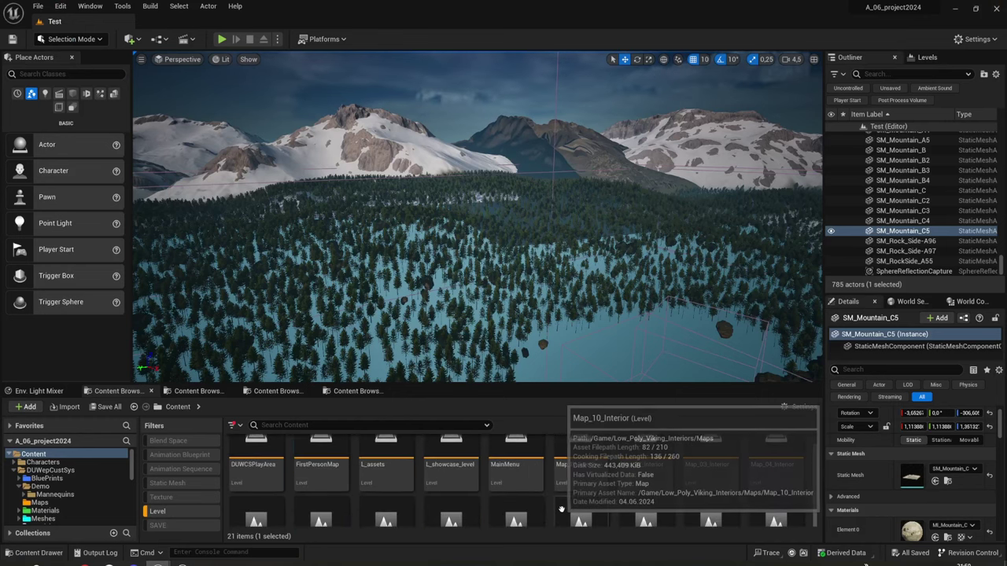
{"action": "scroll", "coordinate": [563, 512], "scroll_direction": "up", "scroll_amount": 4}
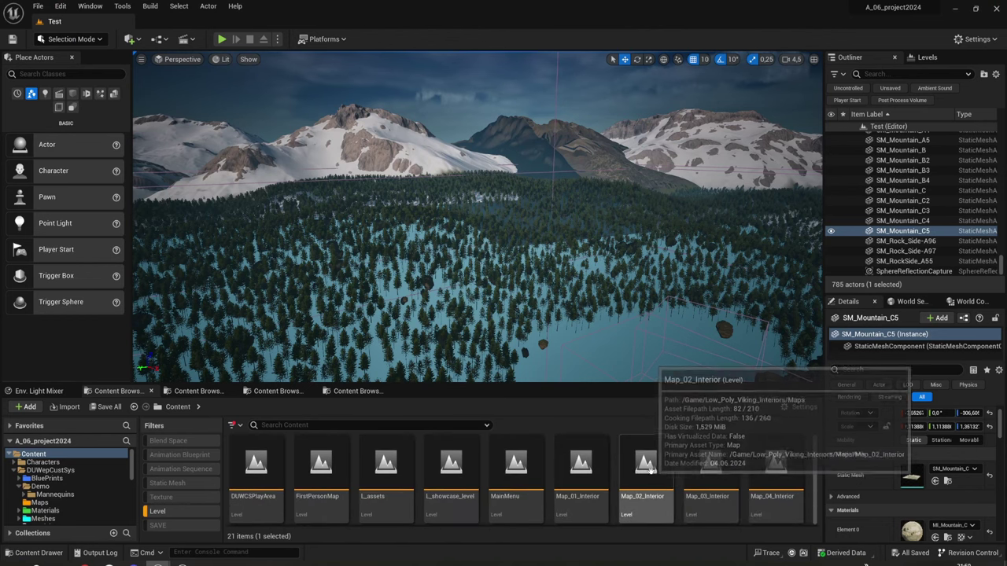
{"action": "double_click", "coordinate": [599, 474]}
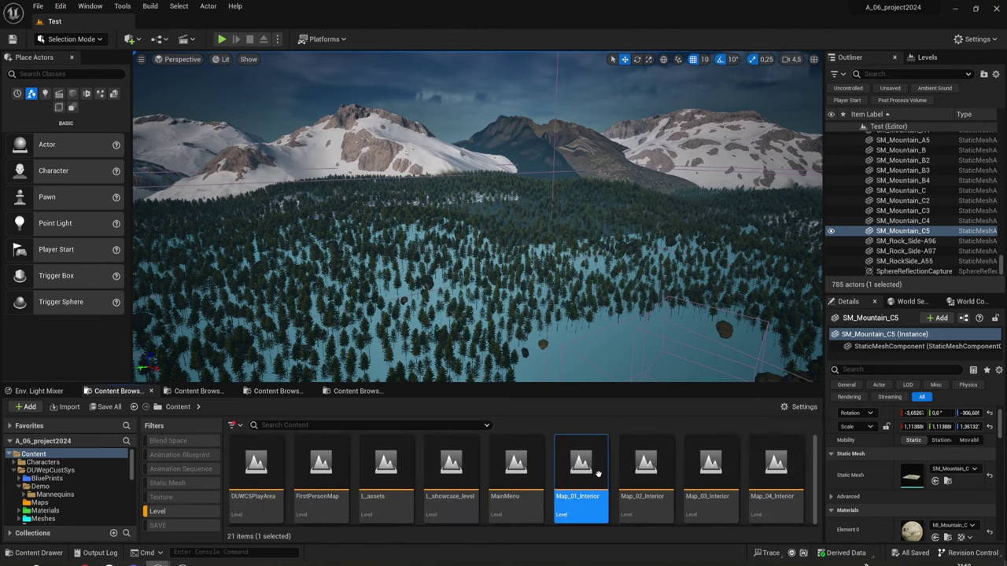
- Orbit and zoom around the Viking interior, then fly the camera toward the bookshelf
{"action": "scroll", "coordinate": [599, 475], "scroll_direction": "down", "scroll_amount": 2}
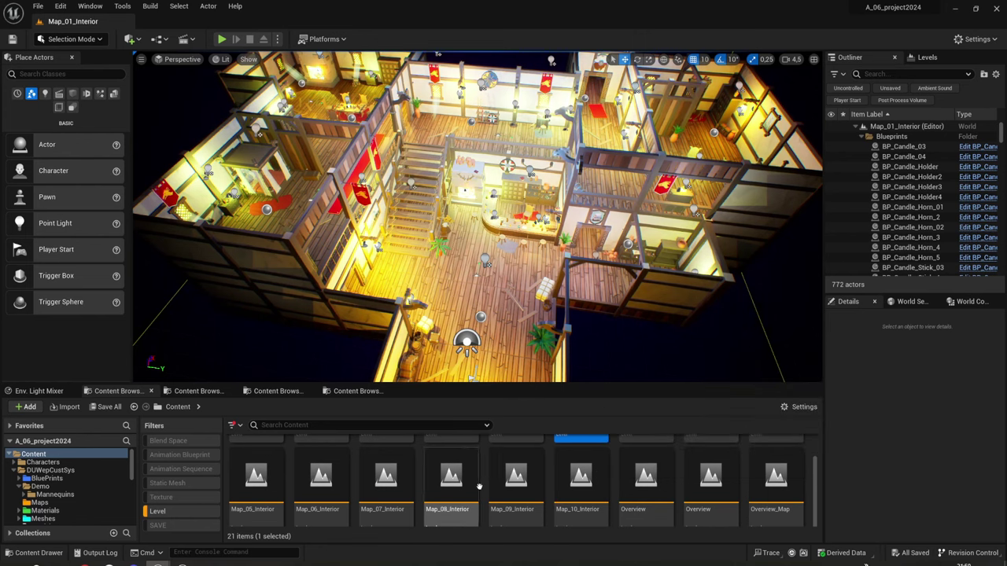
{"action": "left_click_drag", "start_coordinate": [608, 358], "coordinate": [608, 378]}
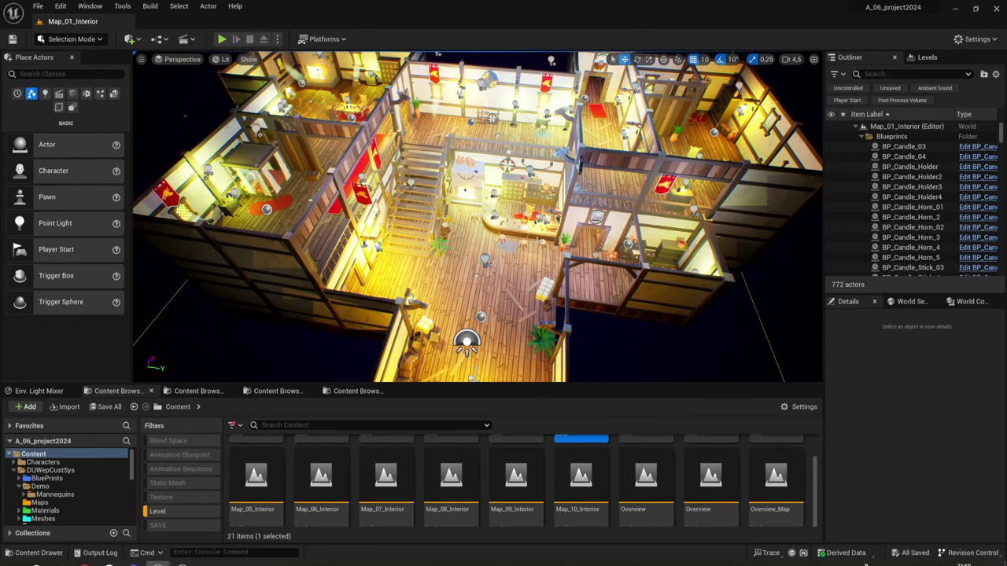
{"action": "scroll", "coordinate": [478, 218], "scroll_direction": "up", "scroll_amount": 3}
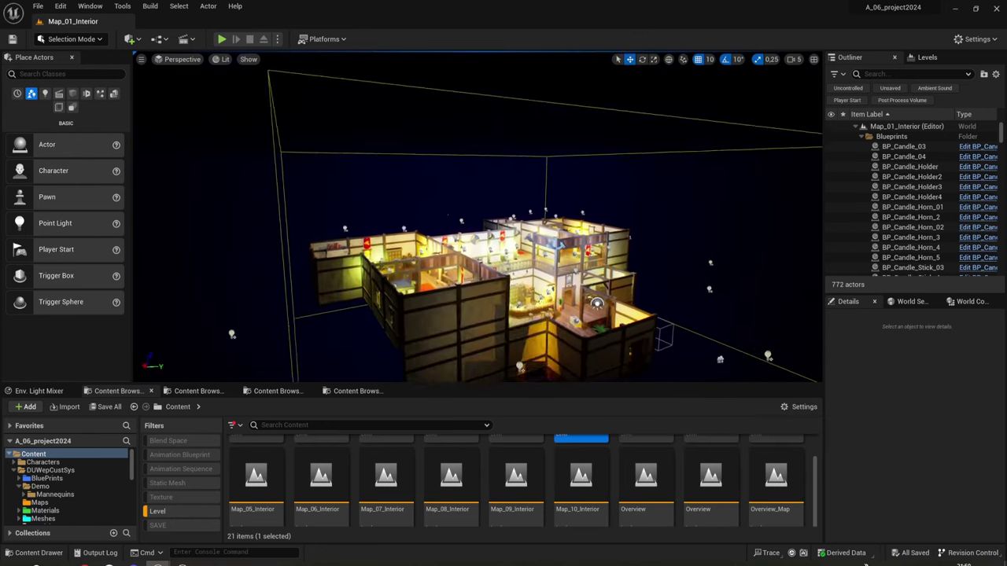
{"action": "scroll", "coordinate": [477, 218], "scroll_direction": "up", "scroll_amount": 4}
{"action": "scroll", "coordinate": [478, 217], "scroll_direction": "up", "scroll_amount": 4}
{"action": "scroll", "coordinate": [477, 218], "scroll_direction": "down", "scroll_amount": 3}
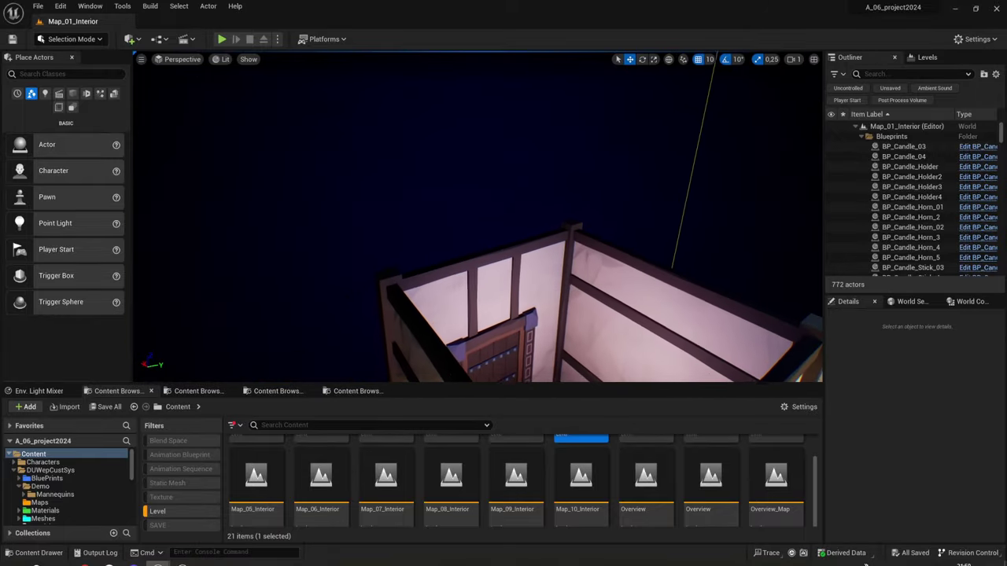
{"action": "scroll", "coordinate": [477, 218], "scroll_direction": "down", "scroll_amount": 2}
{"action": "scroll", "coordinate": [477, 218], "scroll_direction": "down", "scroll_amount": 3}
{"action": "scroll", "coordinate": [477, 218], "scroll_direction": "down", "scroll_amount": 2}
{"action": "mouse_move", "coordinate": [478, 217]}
{"action": "right_mouse_down"}
{"action": "mouse_move", "coordinate": [478, 158]}
{"action": "mouse_move", "coordinate": [306, 181]}
{"action": "mouse_move", "coordinate": [440, 205]}
{"action": "mouse_move", "coordinate": [319, 228]}
{"action": "right_mouse_up"}
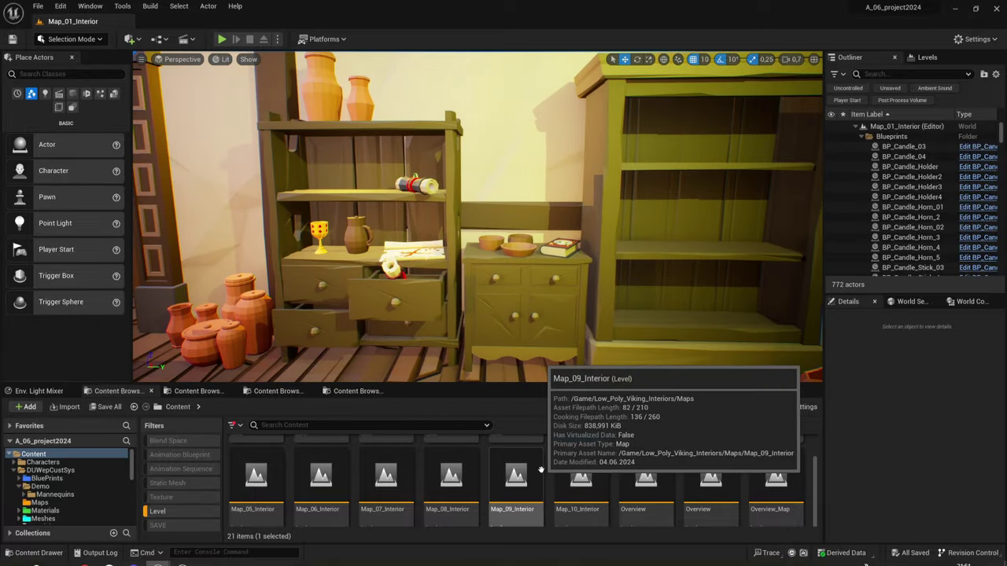
- Open the Map_10_Interior level and fly the camera into the room
{"action": "double_click", "coordinate": [577, 482]}
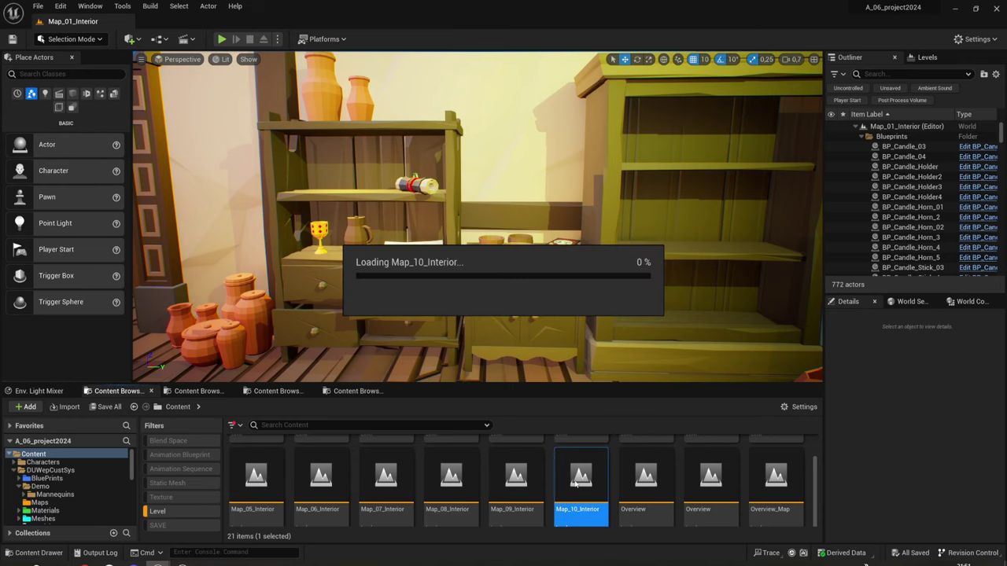
{"action": "right_click_drag", "start_coordinate": [475, 118], "coordinate": [475, 118]}
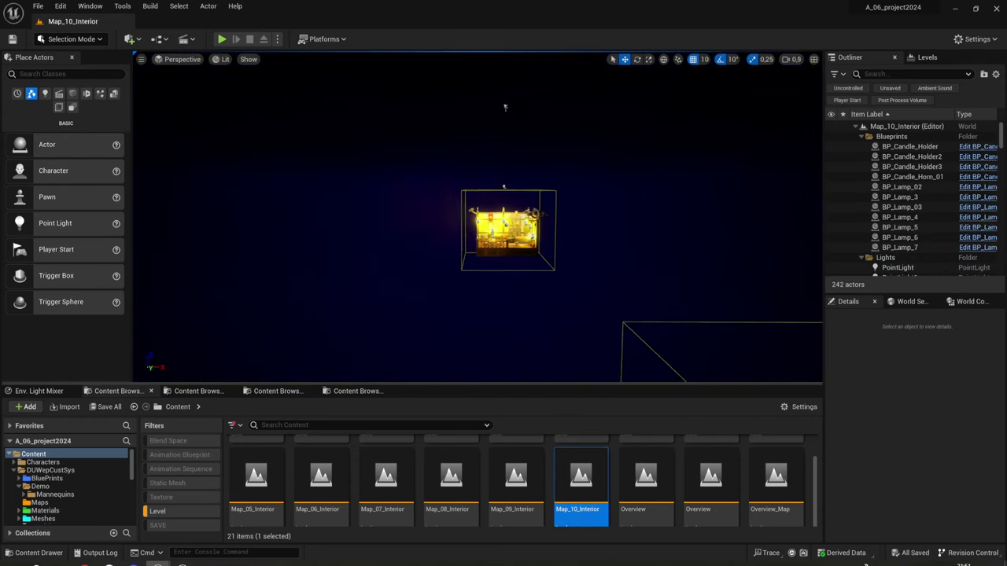
{"action": "scroll", "coordinate": [503, 103], "scroll_direction": "up", "scroll_amount": 10}
{"action": "right_click_drag", "start_coordinate": [475, 217], "coordinate": [475, 217]}
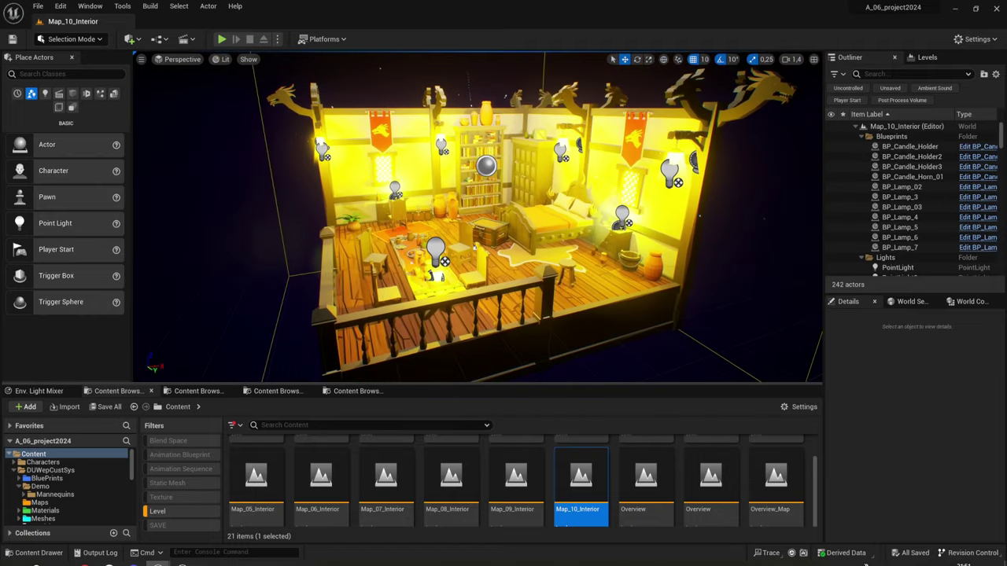
- Briefly play-test Map_10_Interior, then load the Map_09_Interior level
{"action": "left_click", "coordinate": [221, 38]}
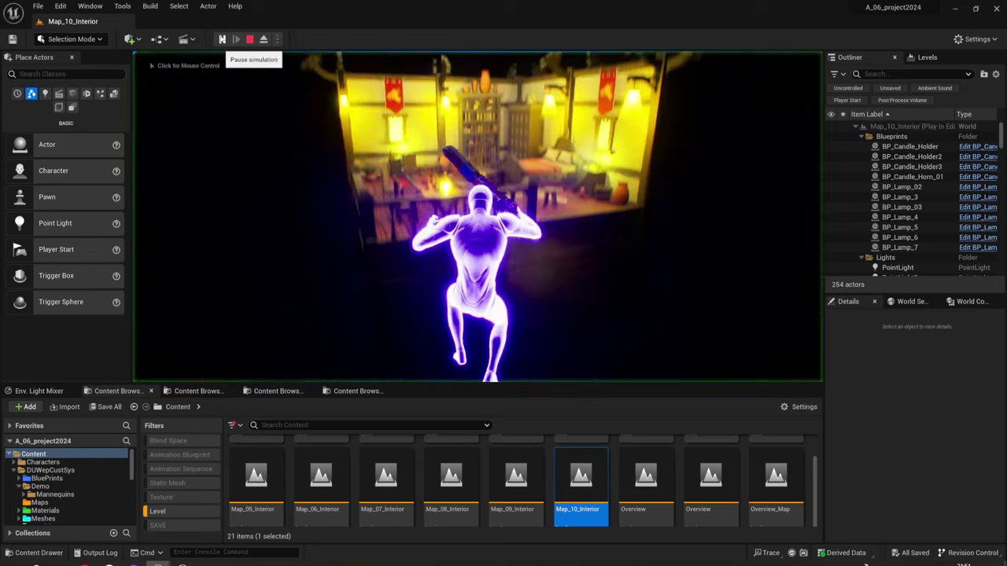
{"action": "left_click", "coordinate": [251, 39]}
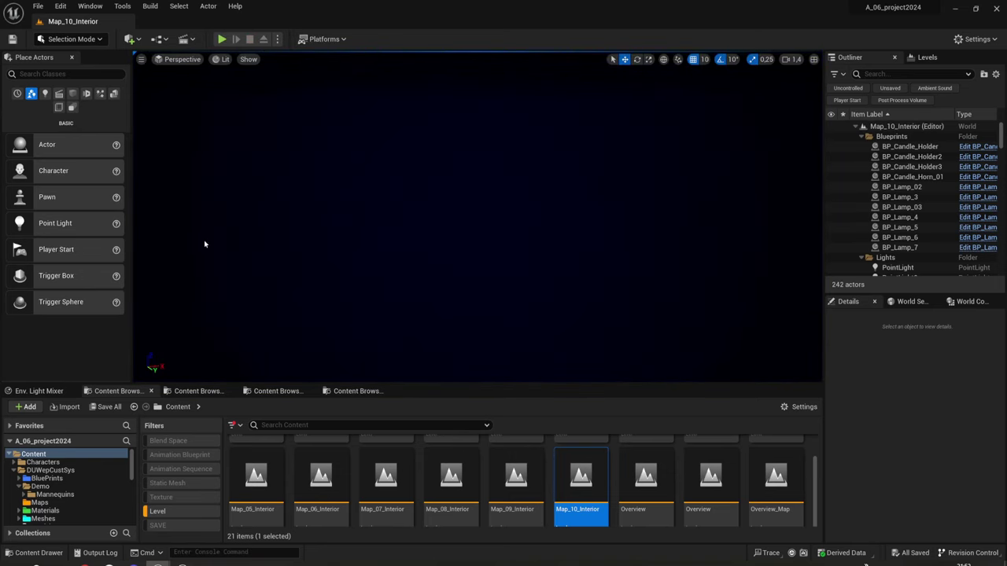
{"action": "double_click", "coordinate": [516, 476]}
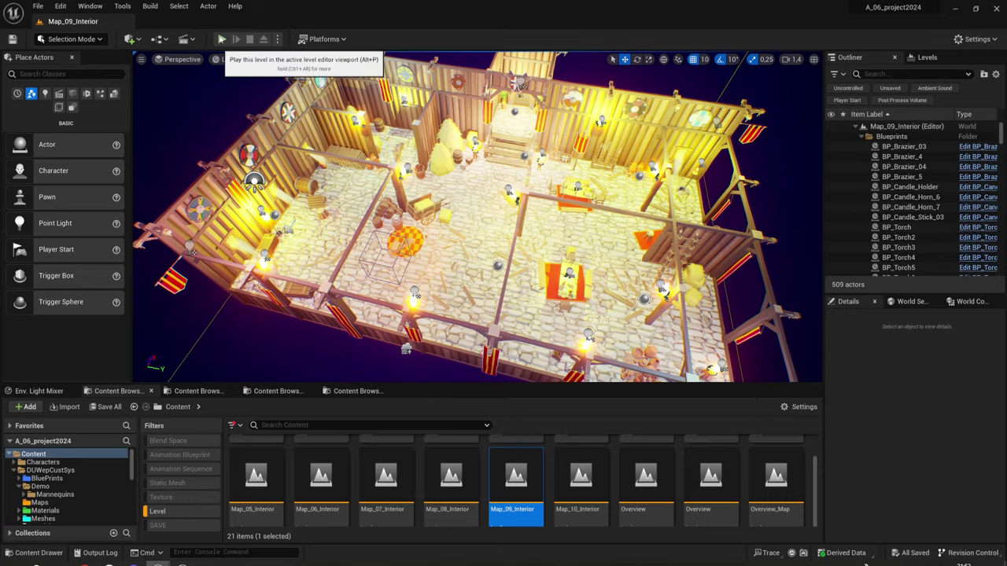
- Run the character through Map_09_Interior's torch-lit, banner-hung halls in a play session, then stop it
{"action": "right_click_drag", "start_coordinate": [354, 205], "coordinate": [409, 196]}
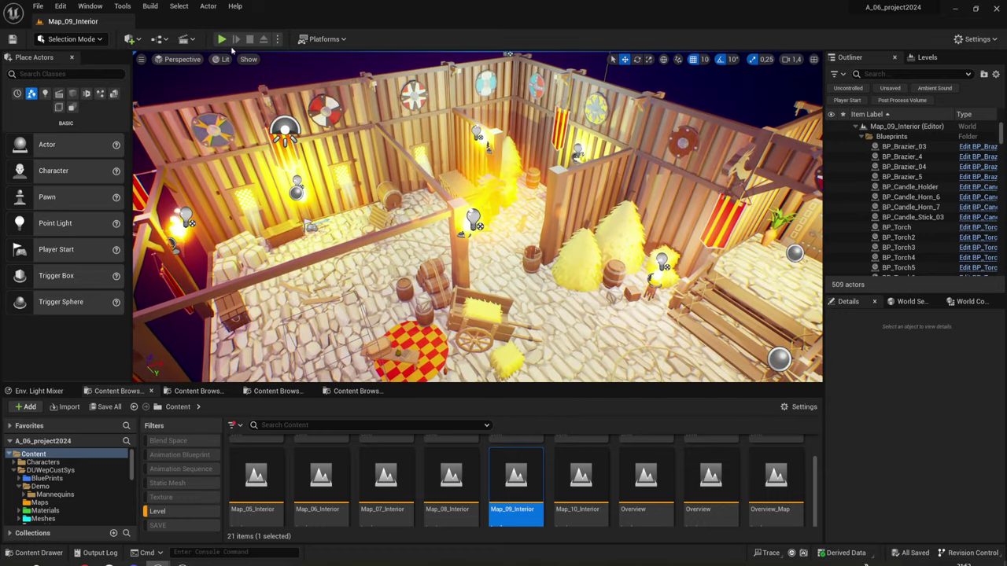
{"action": "key", "text": "alt+p"}
{"action": "left_click", "coordinate": [265, 94]}
{"action": "key", "text": "w"}
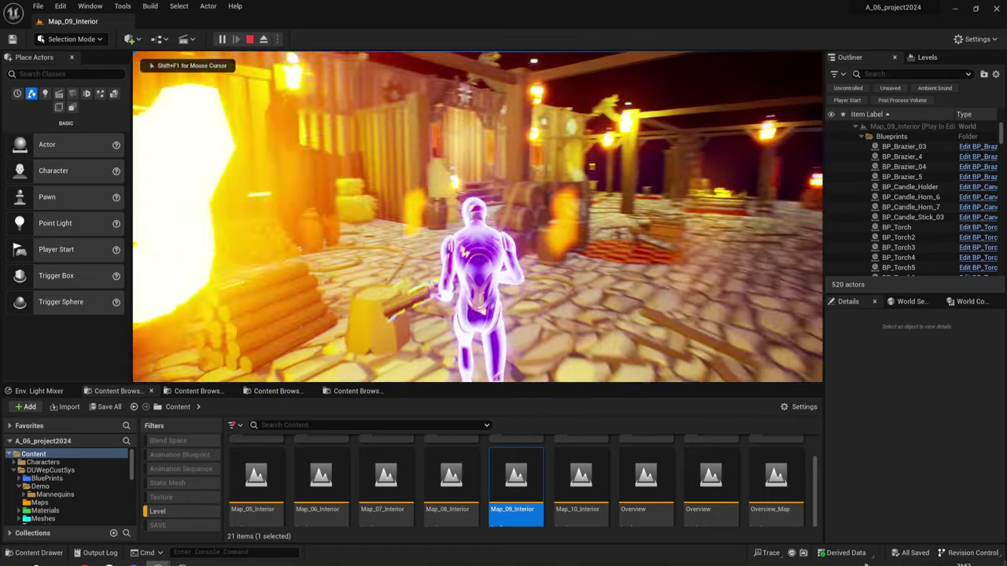
{"action": "key", "text": "w"}
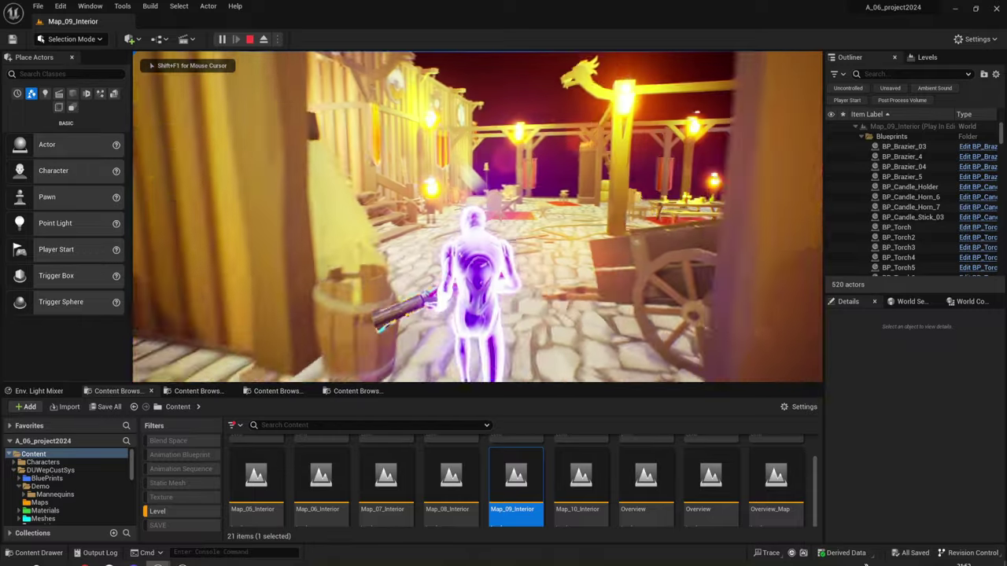
{"action": "key", "text": "w"}
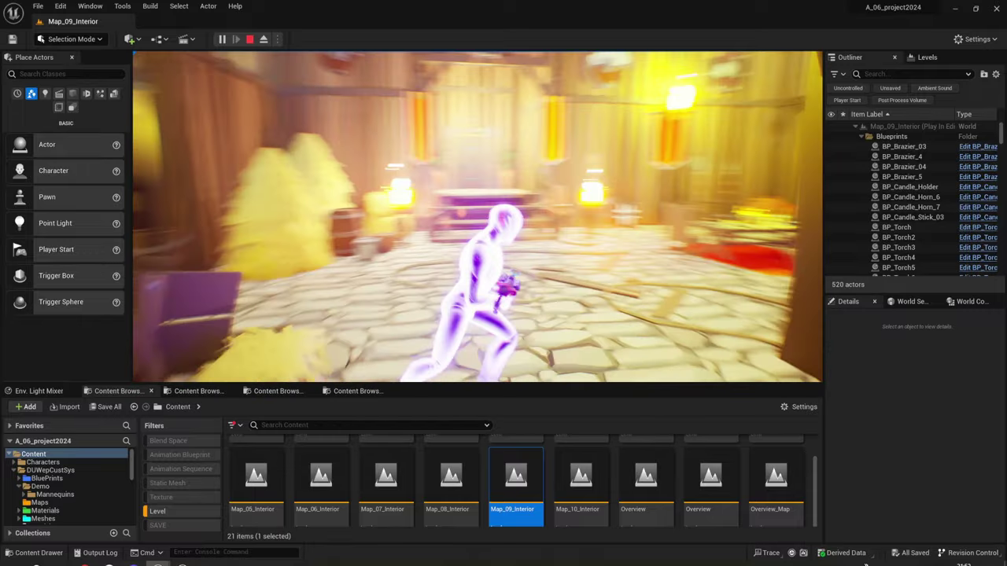
{"action": "key", "text": "w"}
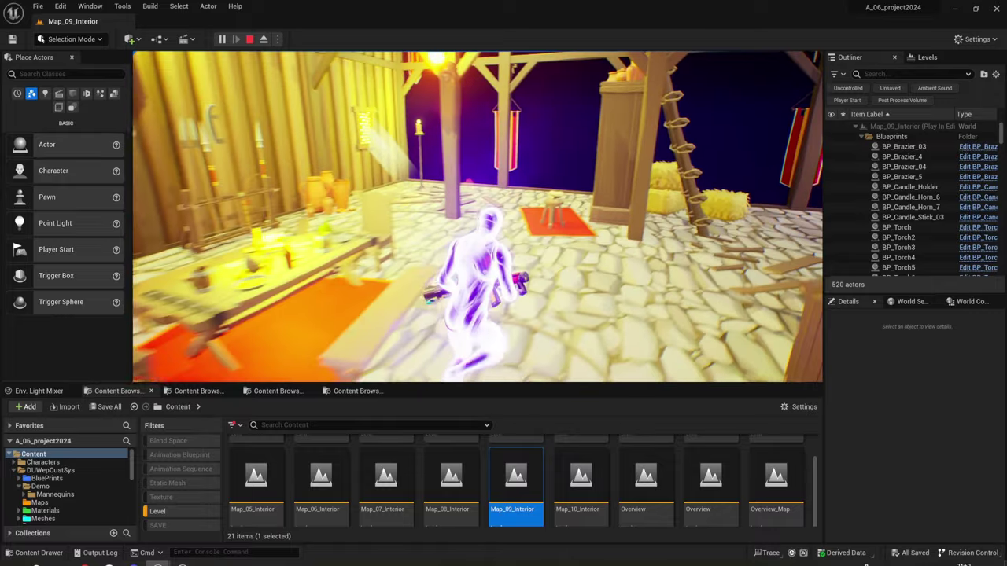
{"action": "key", "text": "w"}
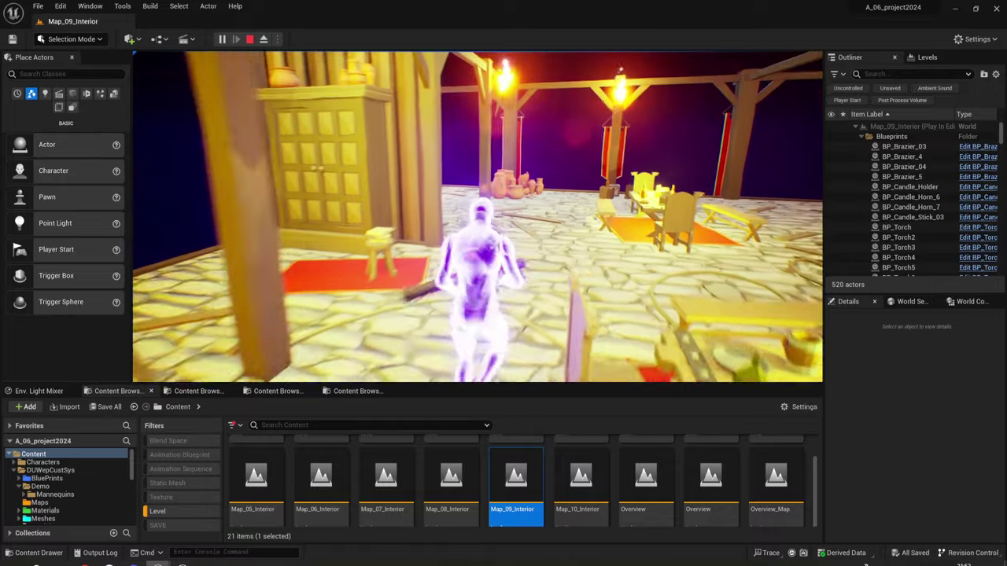
{"action": "key", "text": "w"}
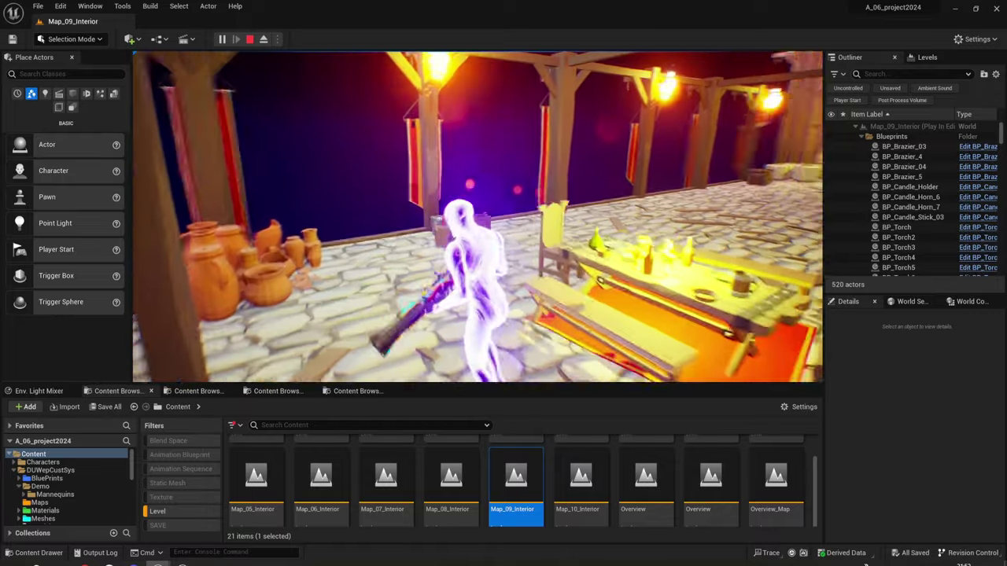
{"action": "key", "text": "w"}
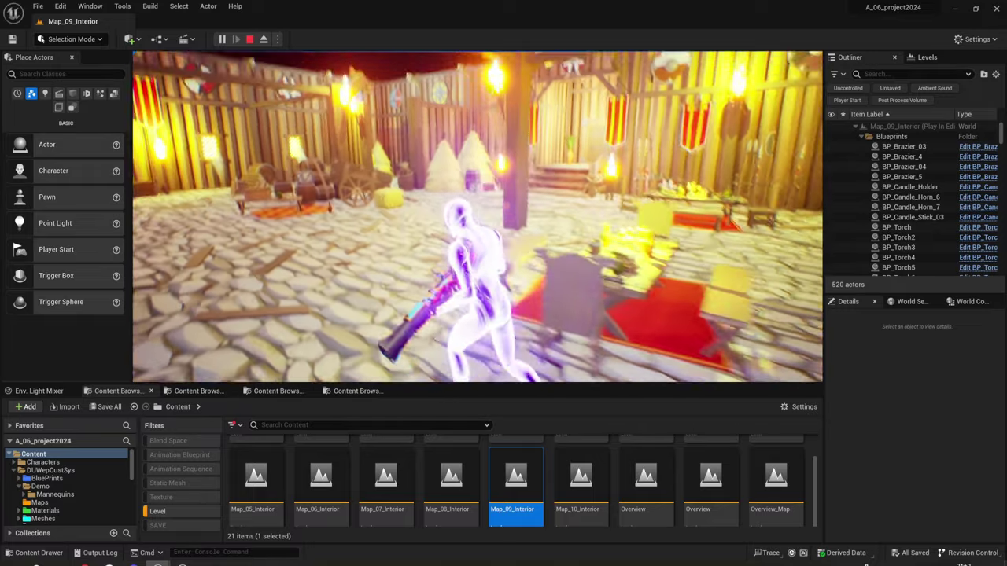
{"action": "key", "text": "Escape"}
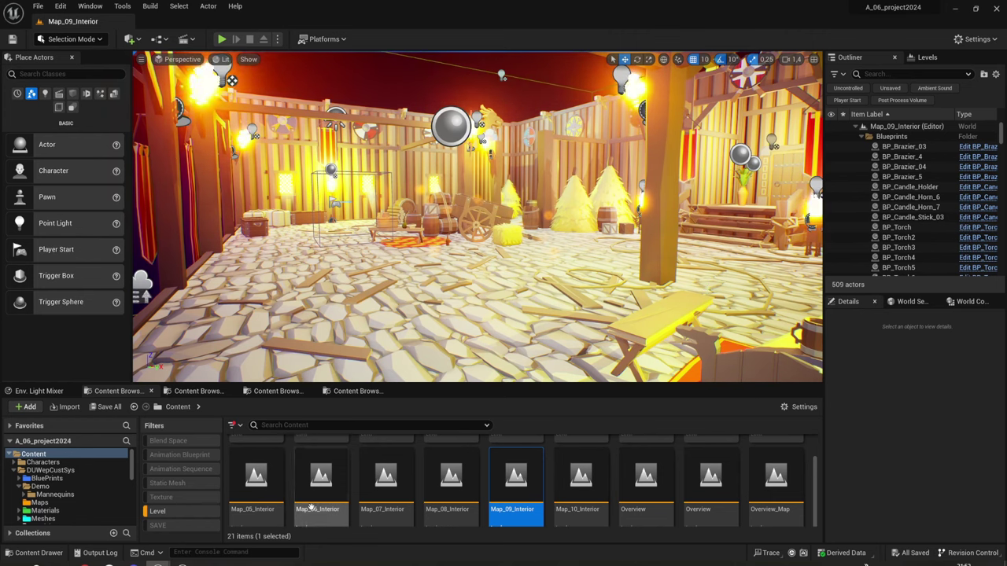
- Open the Adventurer's Inventory Kit page and translate its title into Russian with Yandex
{"action": "left_click", "coordinate": [109, 563]}
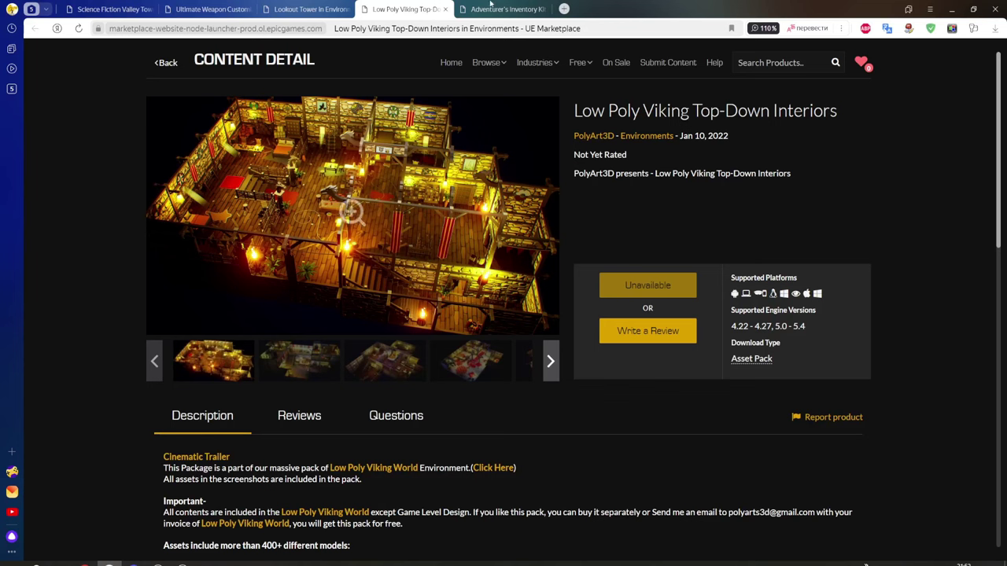
{"action": "left_click", "coordinate": [490, 6]}
{"action": "mouse_move", "coordinate": [488, 62]}
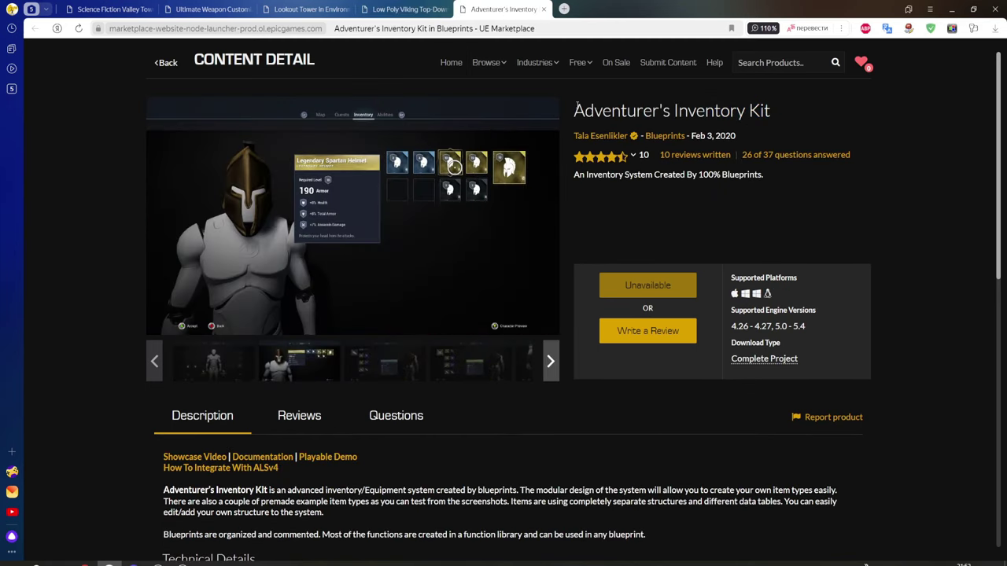
{"action": "left_click_drag", "start_coordinate": [576, 108], "coordinate": [770, 112]}
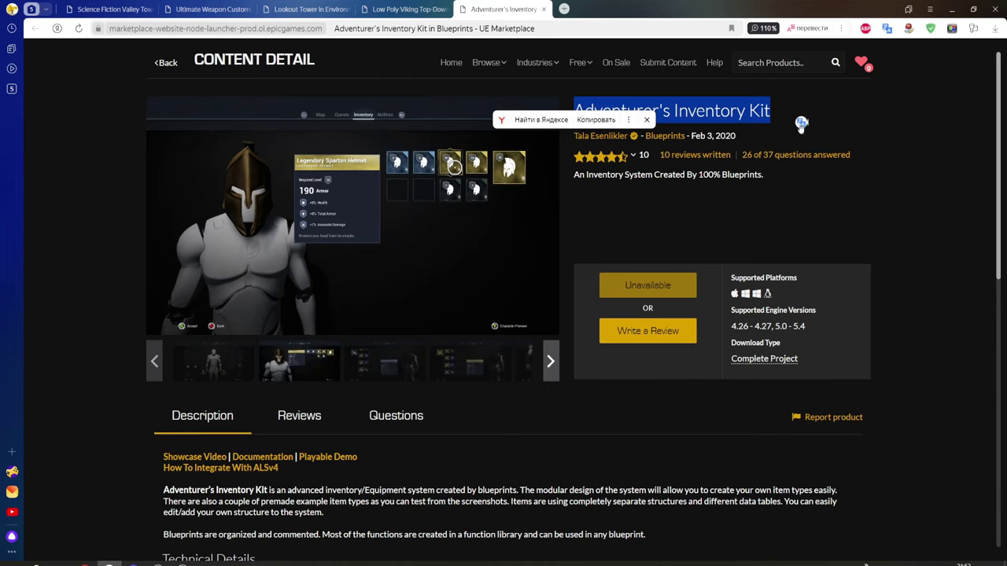
{"action": "left_click", "coordinate": [801, 122]}
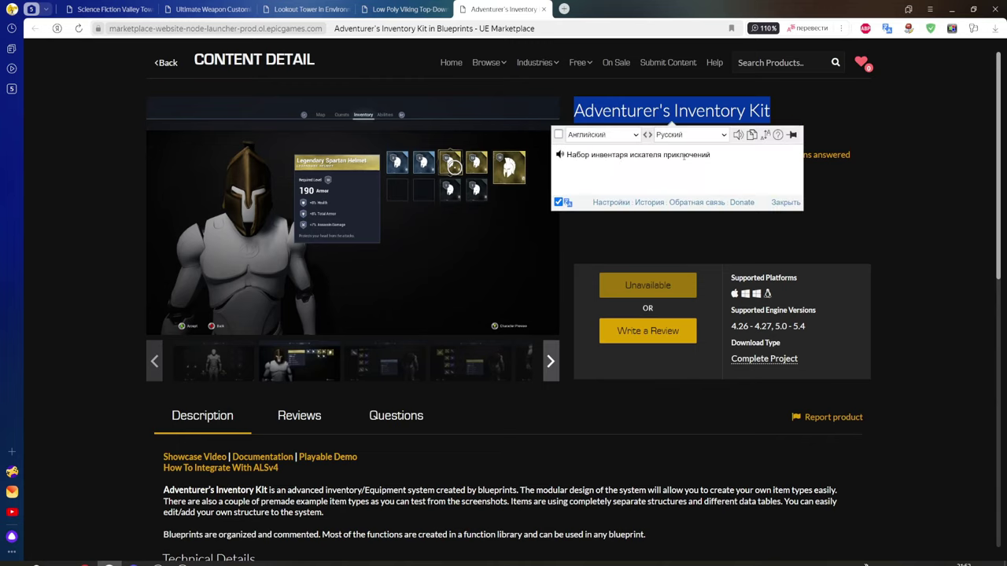
- Inspect the Russian translation, then return to Unreal Editor
{"action": "left_click_drag", "start_coordinate": [713, 158], "coordinate": [684, 156]}
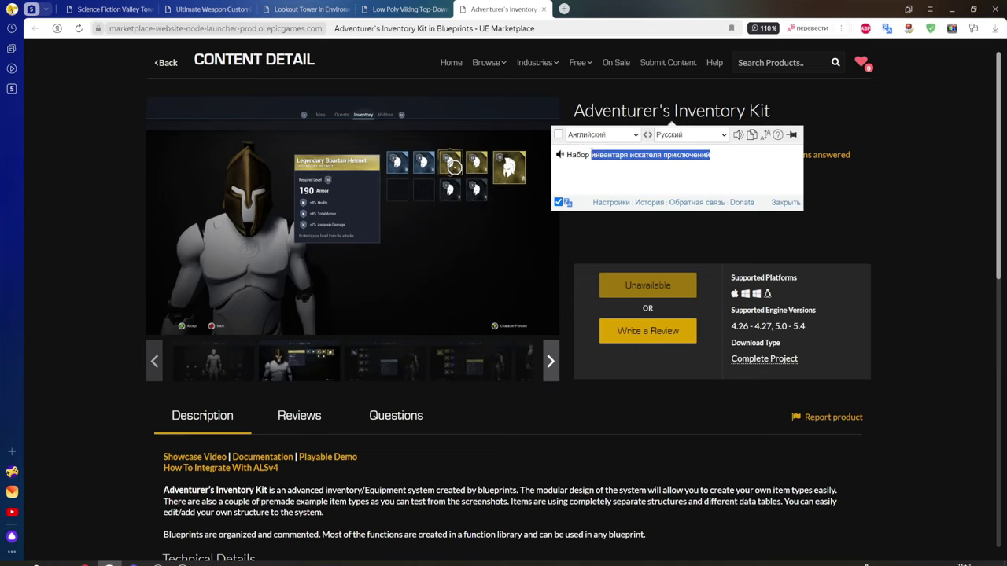
{"action": "left_click", "coordinate": [567, 154]}
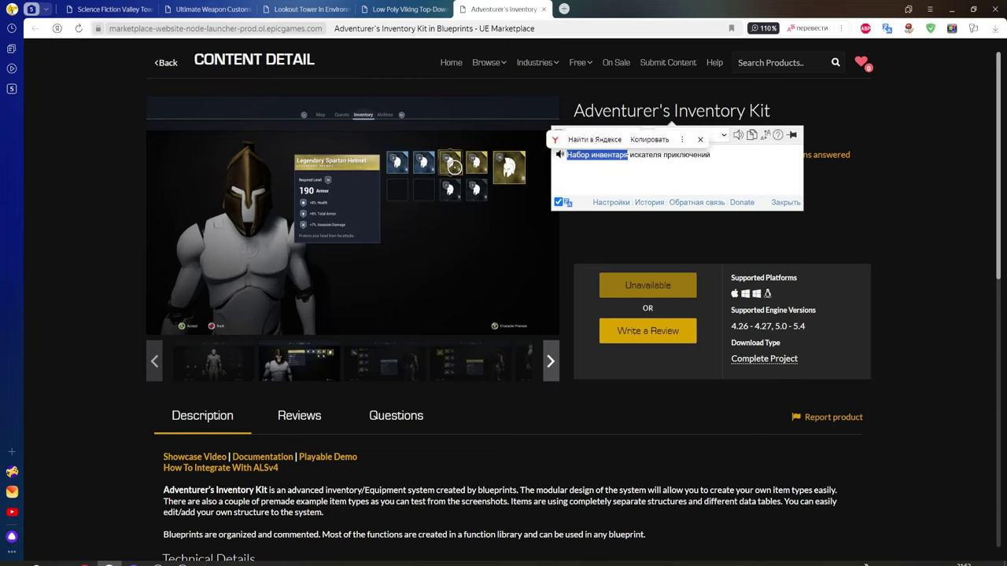
{"action": "left_click", "coordinate": [641, 169]}
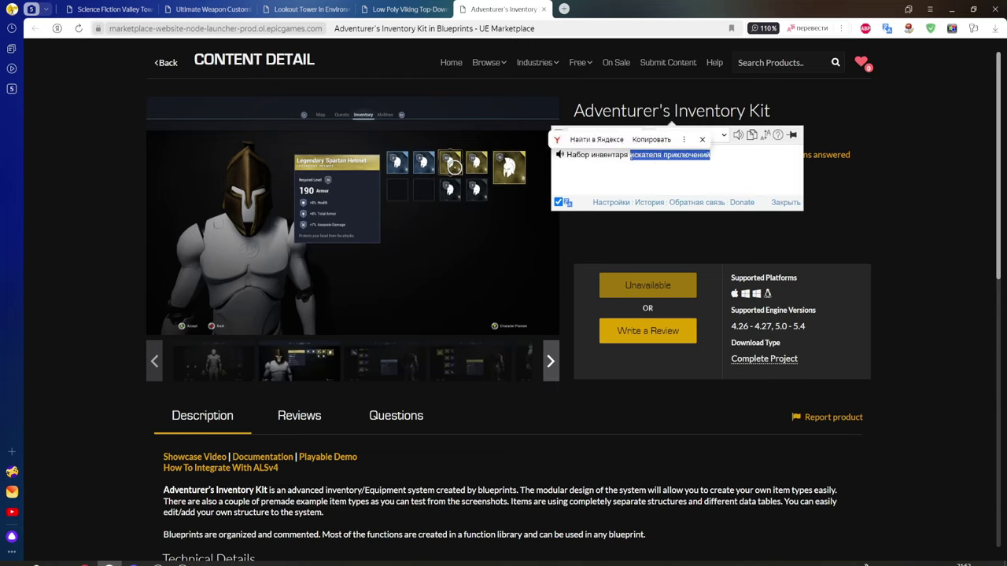
{"action": "left_click", "coordinate": [687, 171]}
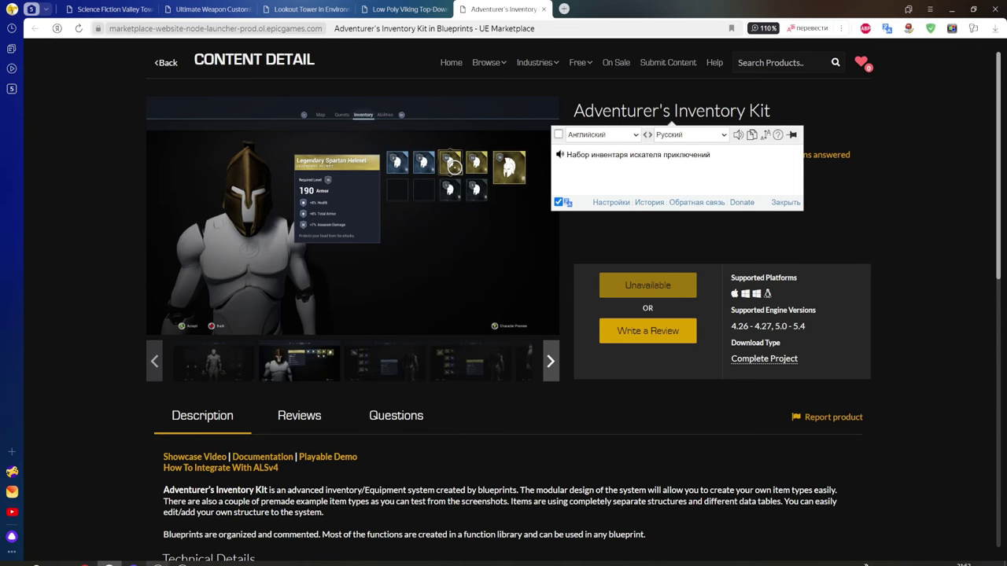
{"action": "mouse_move", "coordinate": [108, 564]}
{"action": "left_click", "coordinate": [107, 519]}
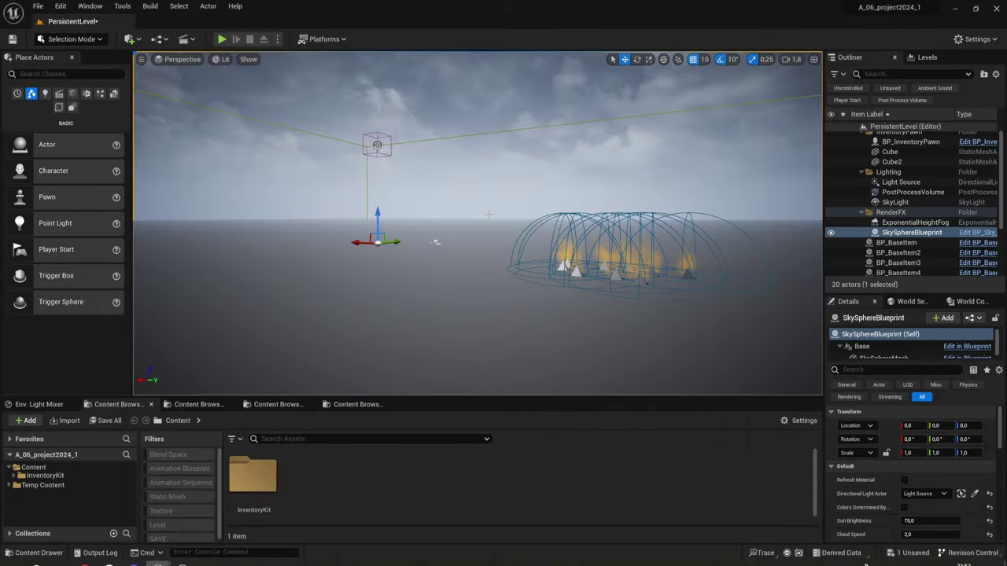
- Play the Inventory Kit level, loot Boar Tusk, Wood and more from the pyramids, then open the inventory
{"action": "left_click", "coordinate": [222, 39]}
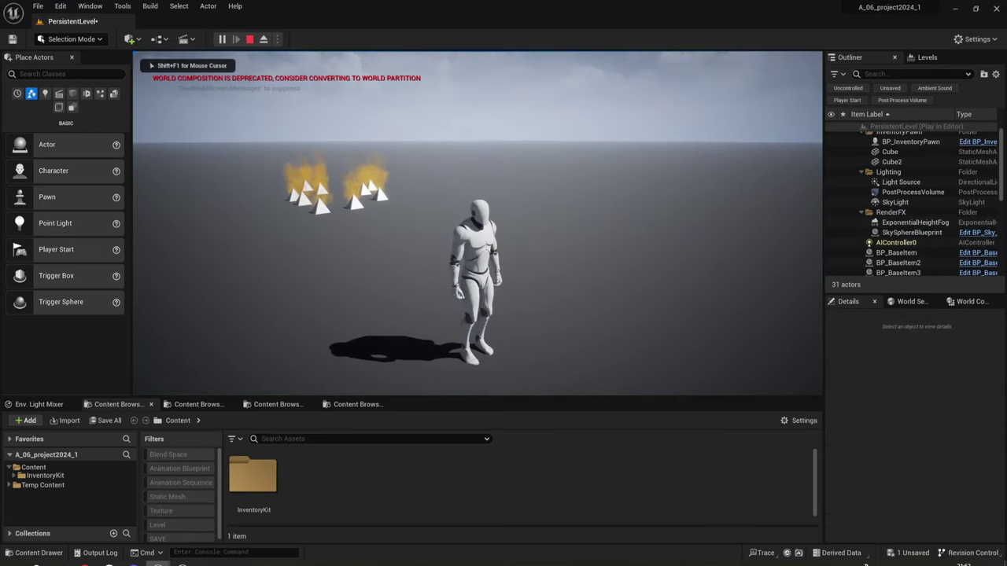
{"action": "key", "text": "w"}
{"action": "key", "text": "e"}
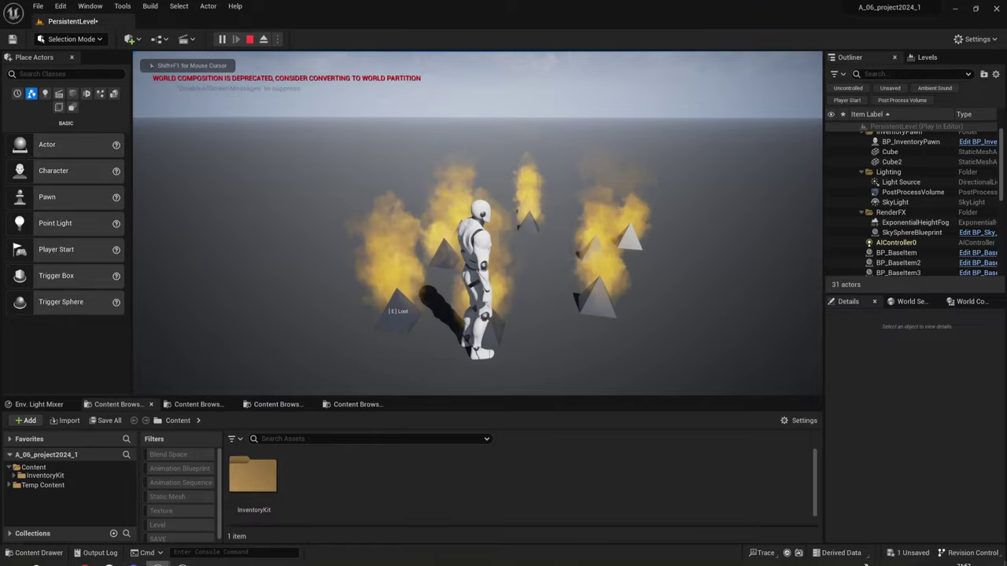
{"action": "key", "text": "w"}
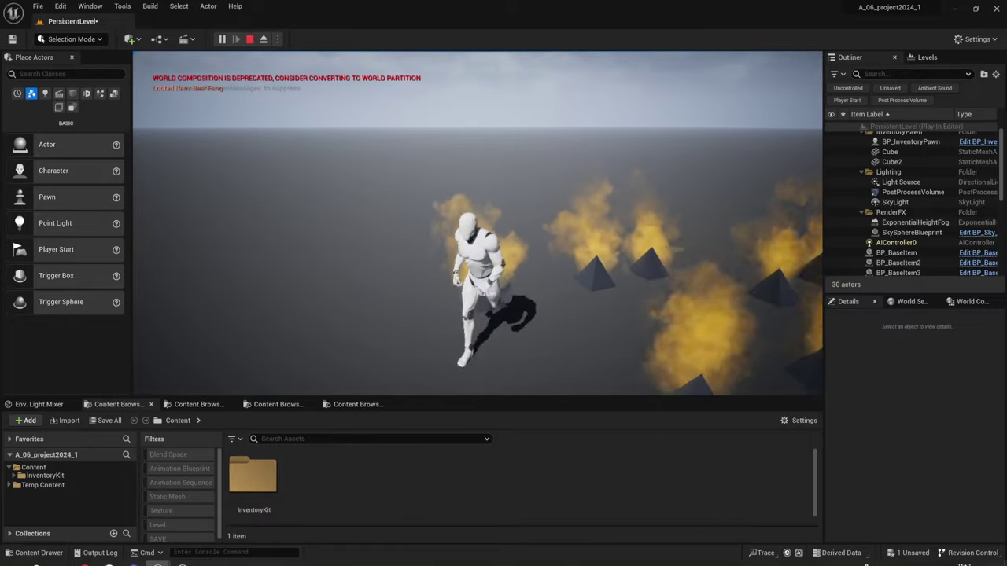
{"action": "key", "text": "e"}
{"action": "key", "text": "e"}
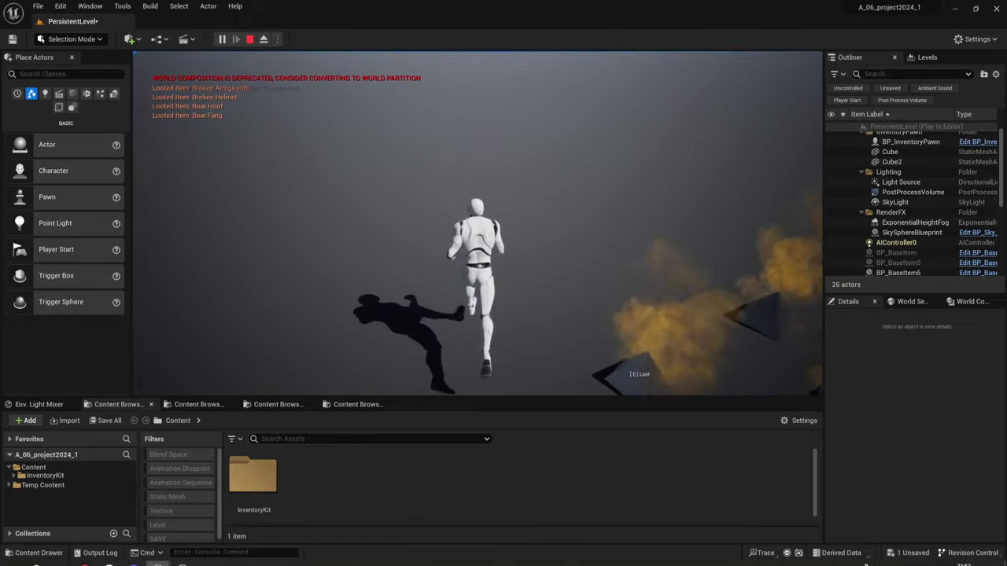
{"action": "key", "text": "w"}
{"action": "key", "text": "e"}
{"action": "key", "text": "e"}
{"action": "key", "text": "e"}
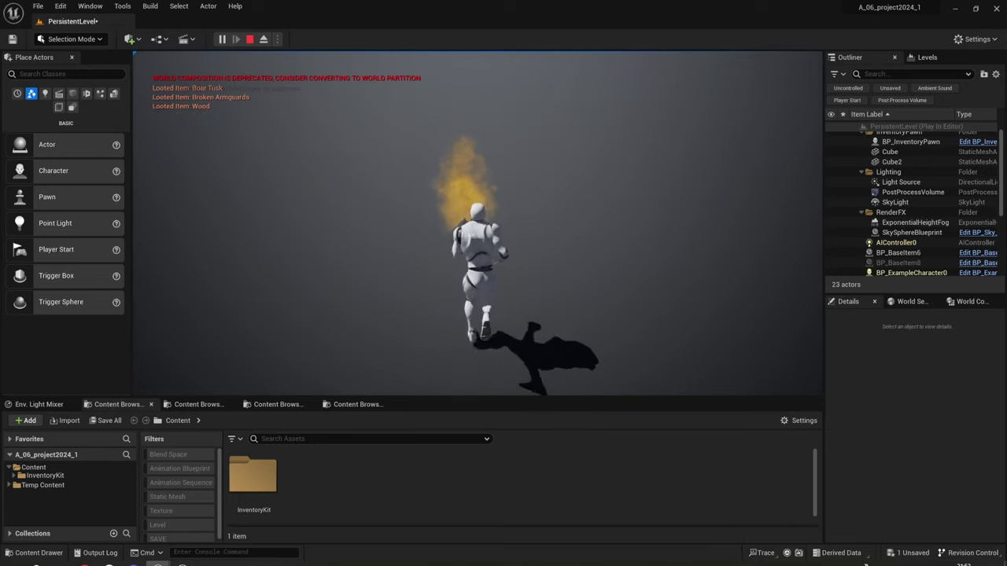
{"action": "key", "text": "e"}
{"action": "key", "text": "e"}
{"action": "key", "text": "i"}
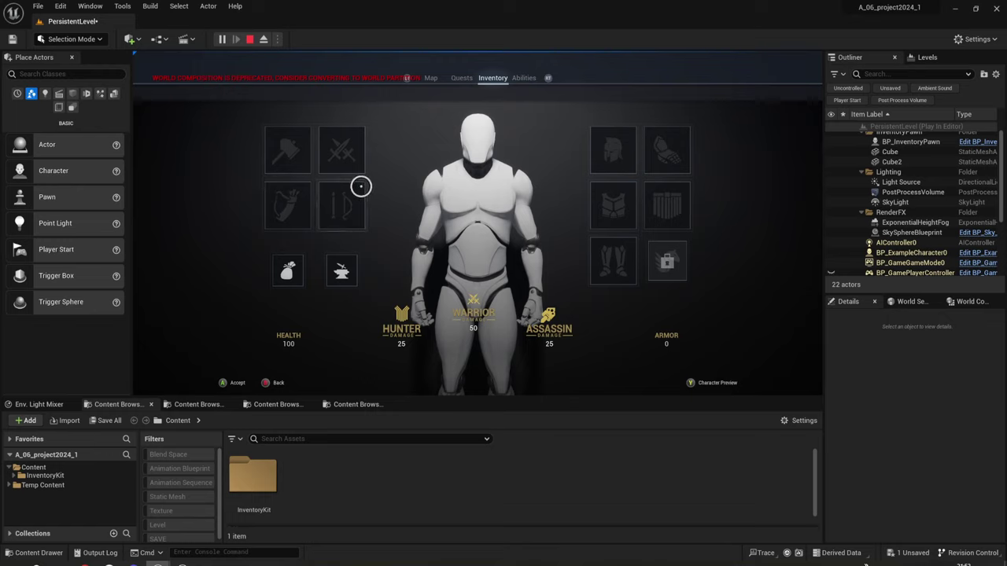
- Try the purple halberd and purple sword, rotating the preview to inspect each
{"action": "left_click", "coordinate": [297, 160]}
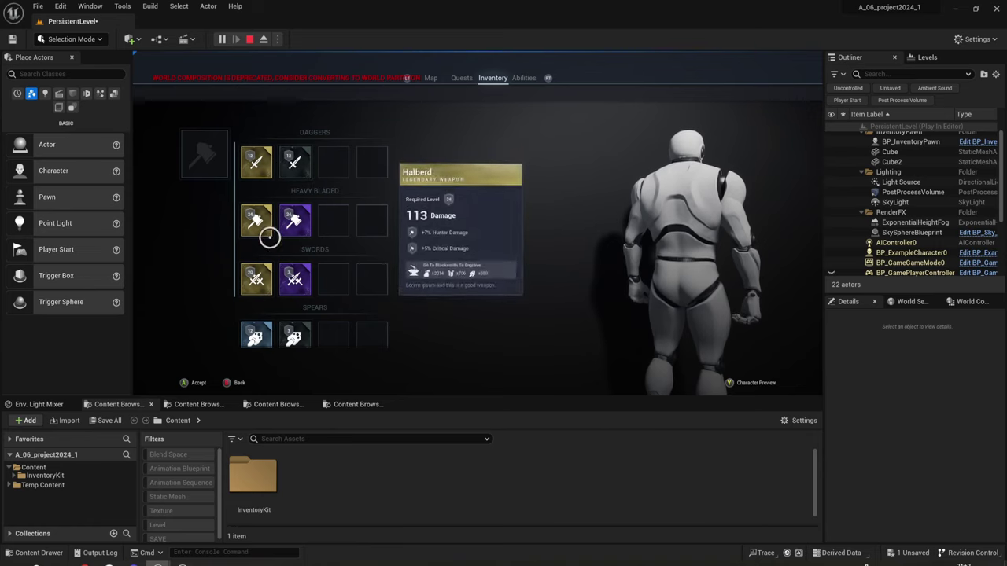
{"action": "left_click", "coordinate": [288, 218]}
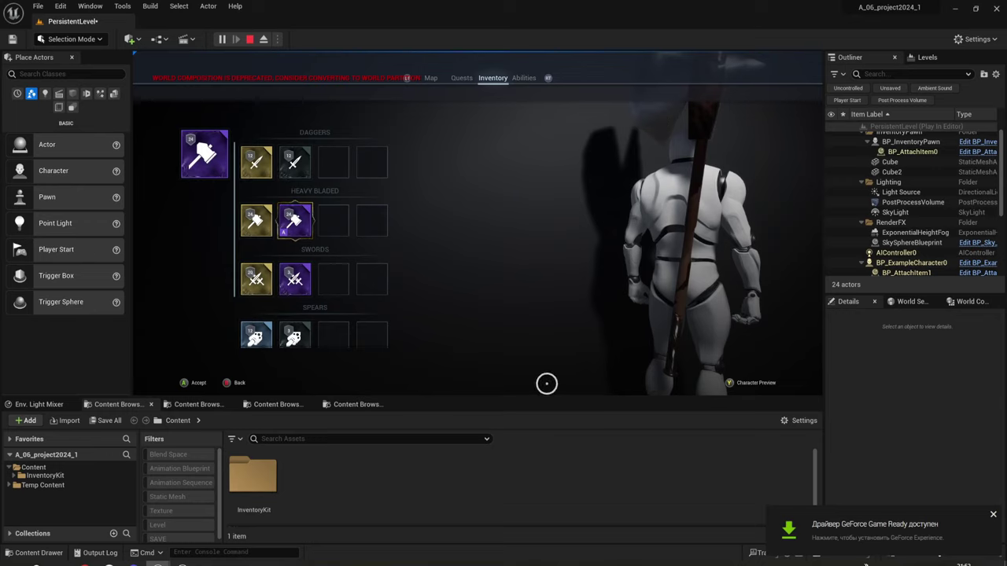
{"action": "mouse_move", "coordinate": [681, 204]}
{"action": "left_mouse_down"}
{"action": "mouse_move", "coordinate": [716, 184]}
{"action": "mouse_move", "coordinate": [541, 288]}
{"action": "mouse_move", "coordinate": [736, 255]}
{"action": "mouse_move", "coordinate": [250, 243]}
{"action": "left_mouse_up"}
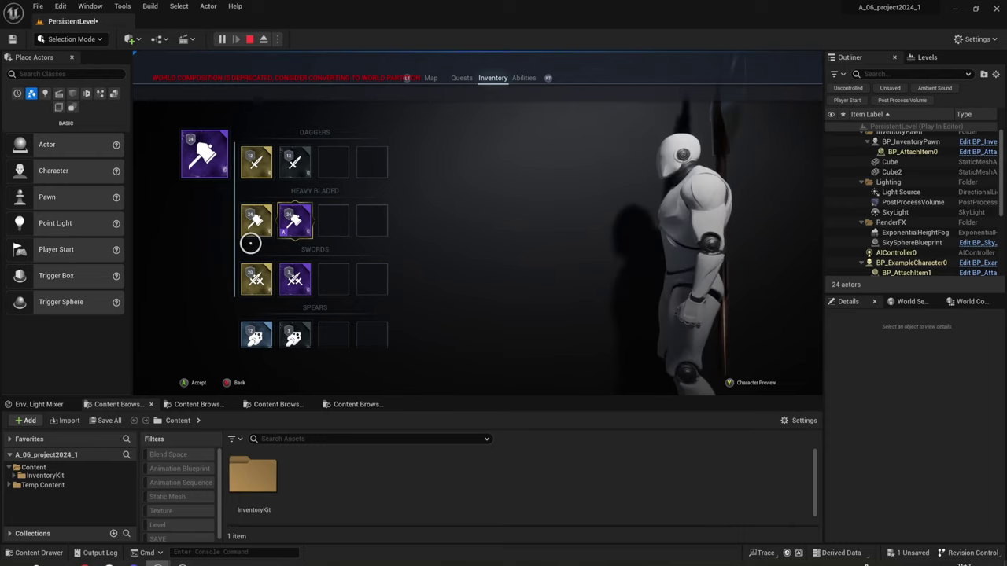
{"action": "left_click_drag", "start_coordinate": [705, 270], "coordinate": [462, 275]}
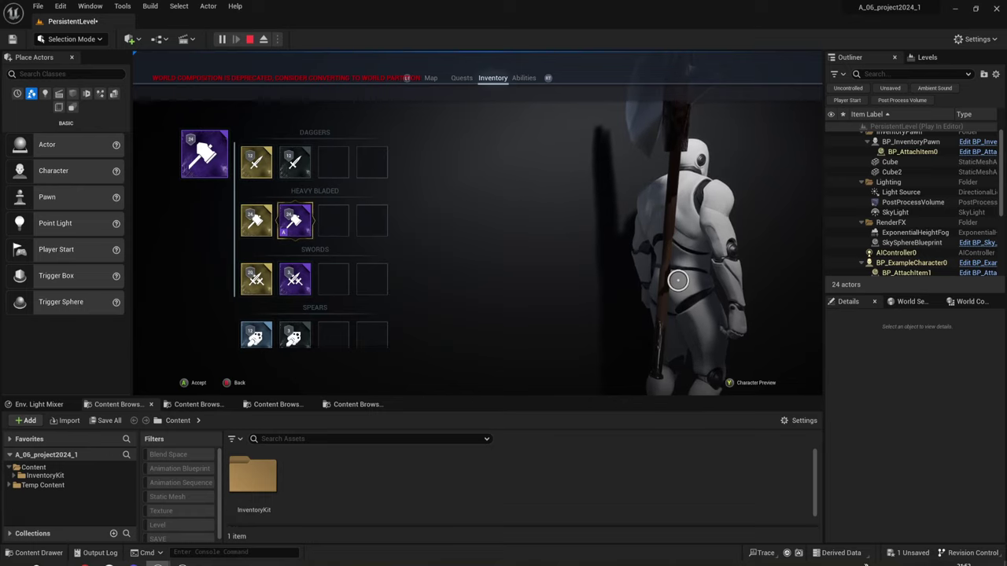
{"action": "left_click", "coordinate": [295, 282]}
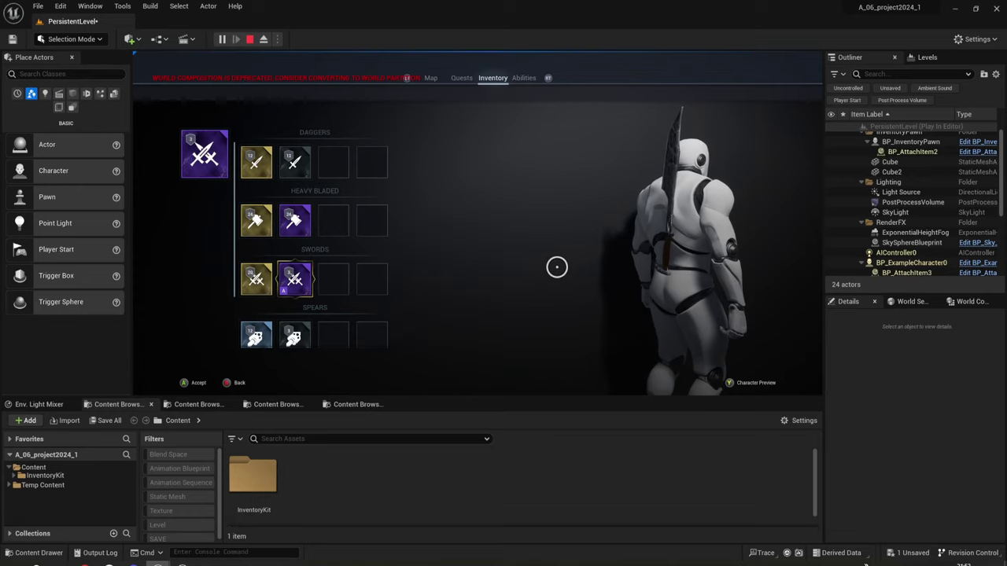
{"action": "left_click_drag", "start_coordinate": [647, 231], "coordinate": [816, 243]}
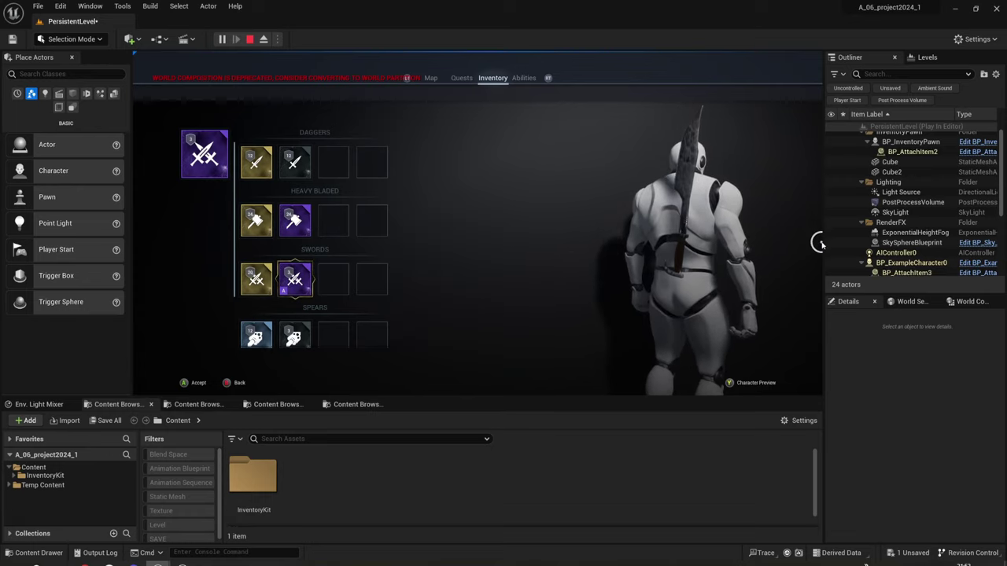
{"action": "left_click_drag", "start_coordinate": [574, 270], "coordinate": [819, 258]}
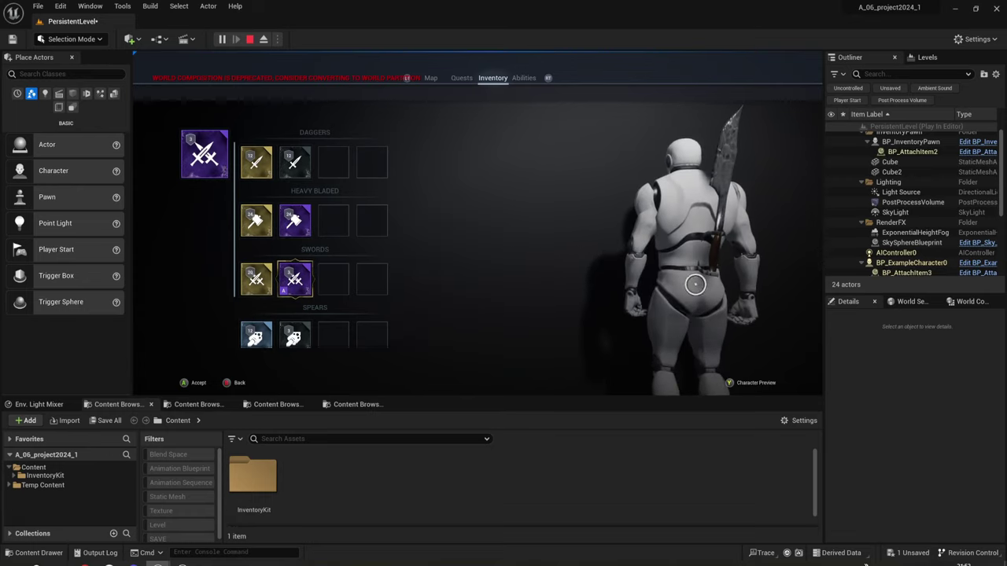
{"action": "left_click_drag", "start_coordinate": [695, 284], "coordinate": [816, 308]}
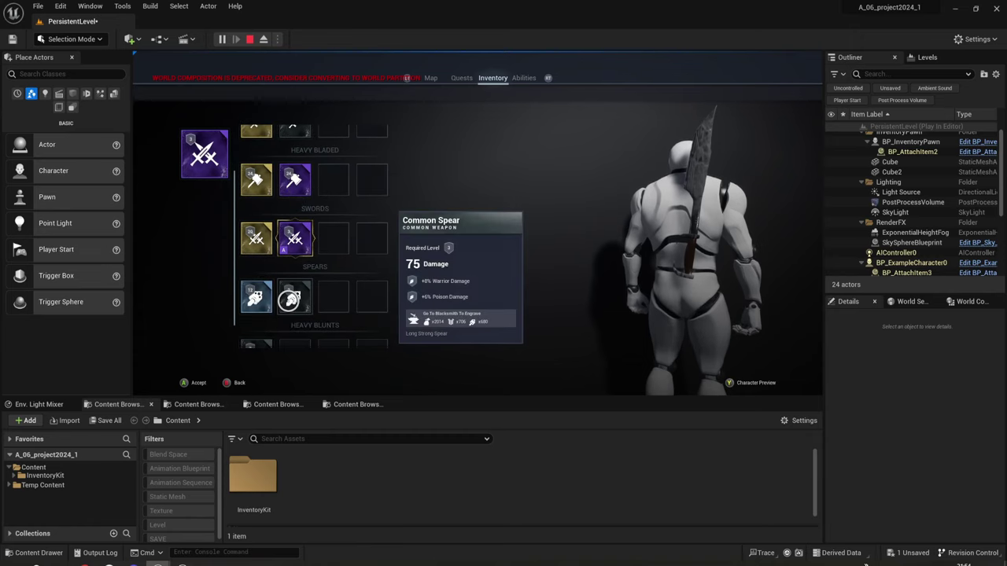
- Try the Common Spear, hammer and Epic Halberd, then keep the legendary Halberd (113 damage)
{"action": "left_click", "coordinate": [291, 299]}
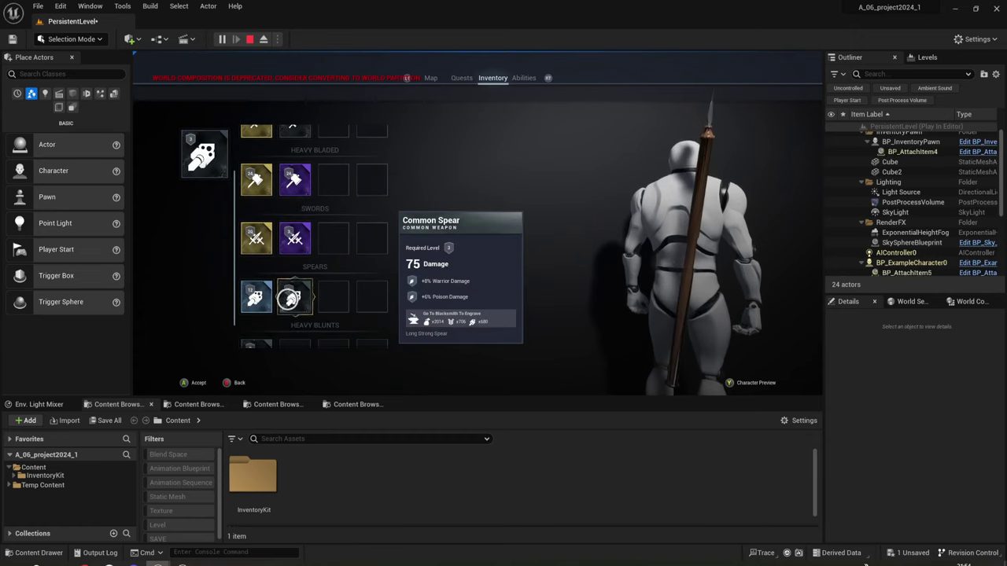
{"action": "scroll", "coordinate": [290, 299], "scroll_direction": "down", "scroll_amount": 1}
{"action": "left_click", "coordinate": [273, 317]}
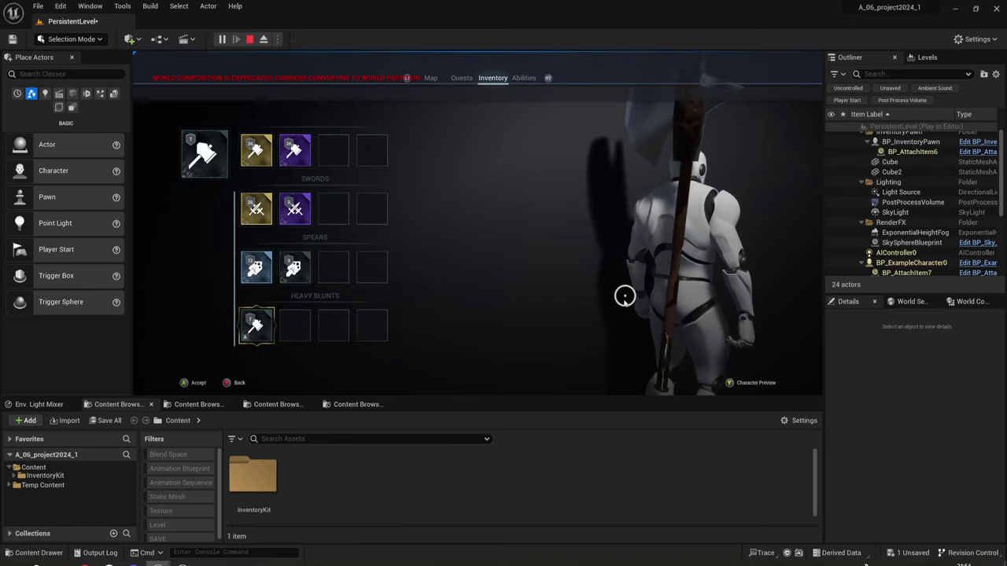
{"action": "scroll", "coordinate": [281, 268], "scroll_direction": "up", "scroll_amount": 2}
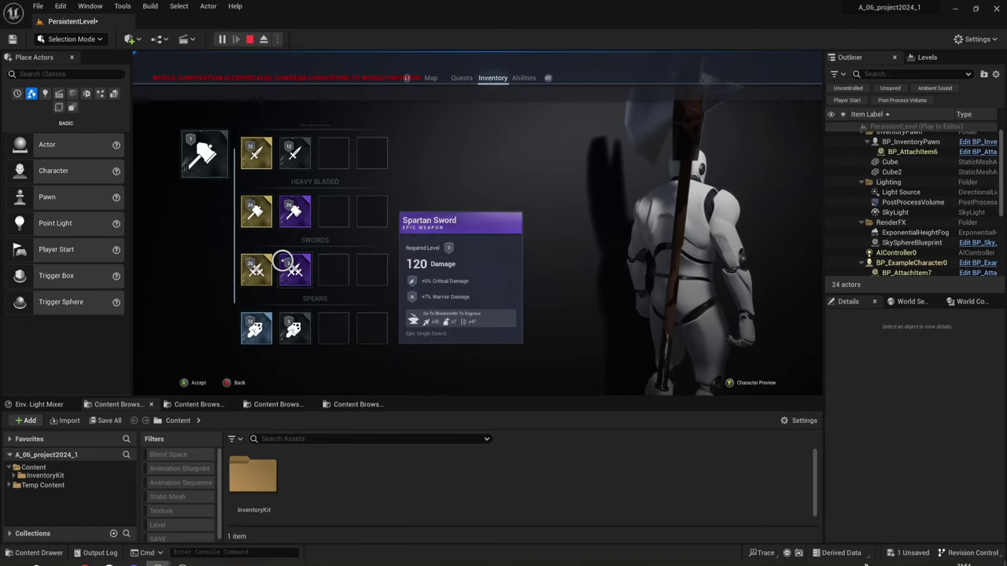
{"action": "left_click", "coordinate": [294, 221]}
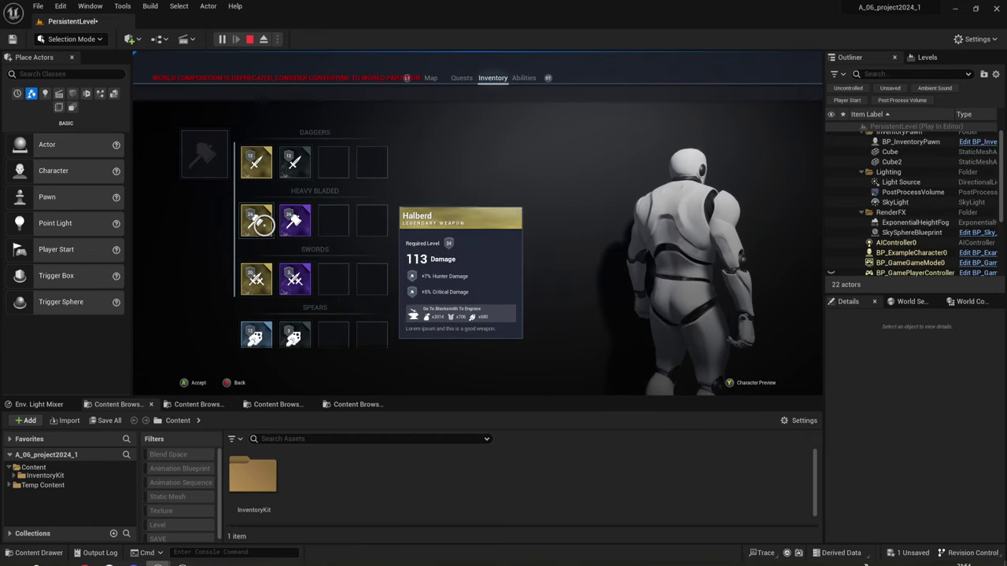
{"action": "left_click", "coordinate": [260, 222]}
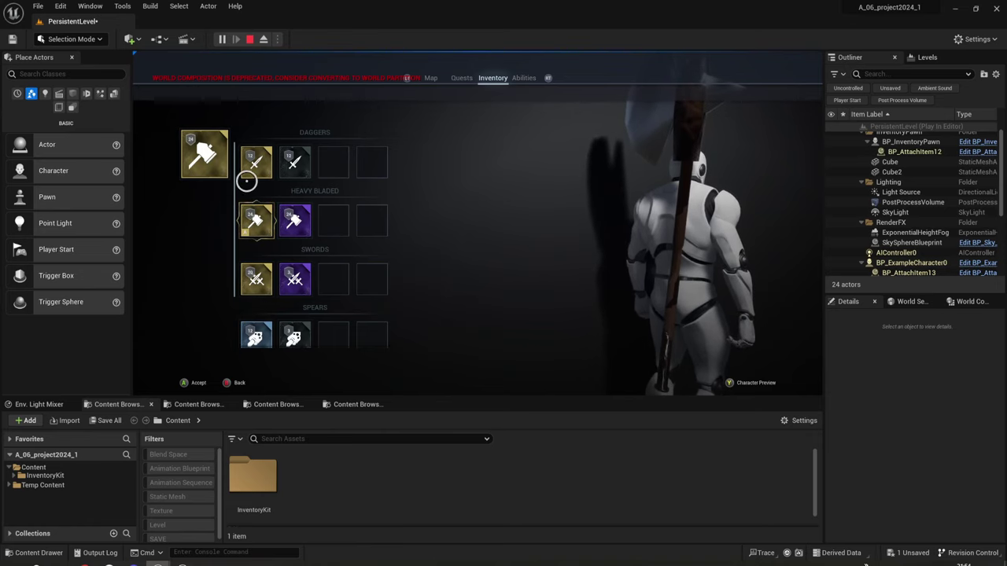
{"action": "key", "text": "Escape"}
- Equip the gold Legendary Spartan Helmet, rotating the preview to view it from the side
{"action": "left_click", "coordinate": [606, 168]}
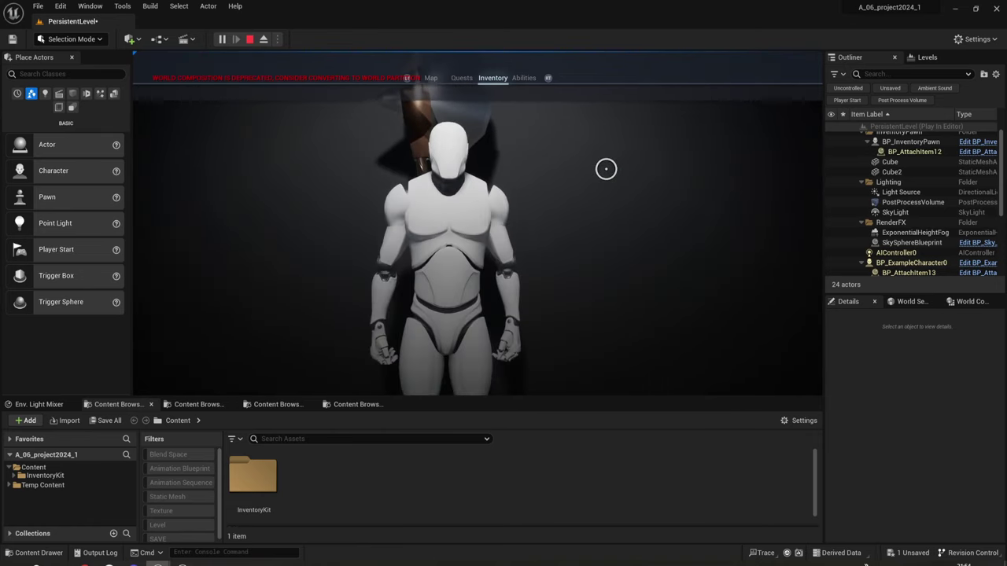
{"action": "left_click", "coordinate": [702, 146]}
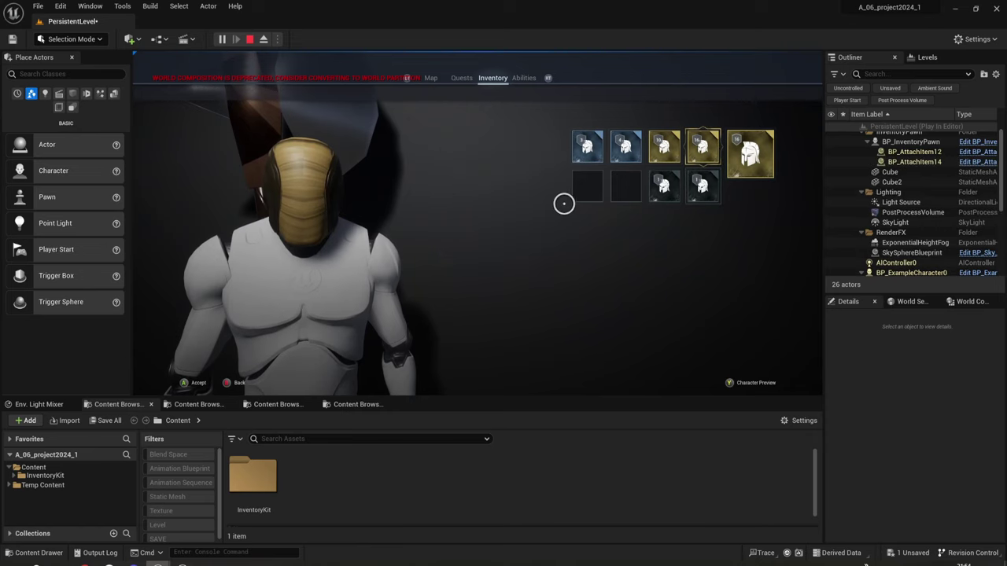
{"action": "mouse_move", "coordinate": [315, 241]}
{"action": "left_mouse_down"}
{"action": "mouse_move", "coordinate": [689, 266]}
{"action": "mouse_move", "coordinate": [134, 274]}
{"action": "left_mouse_up"}
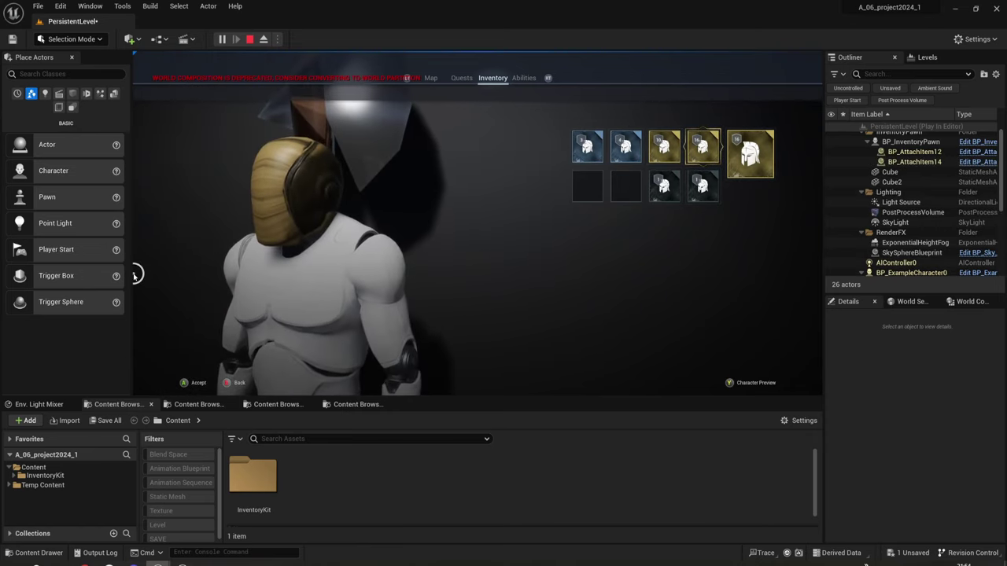
{"action": "left_click_drag", "start_coordinate": [320, 185], "coordinate": [326, 209]}
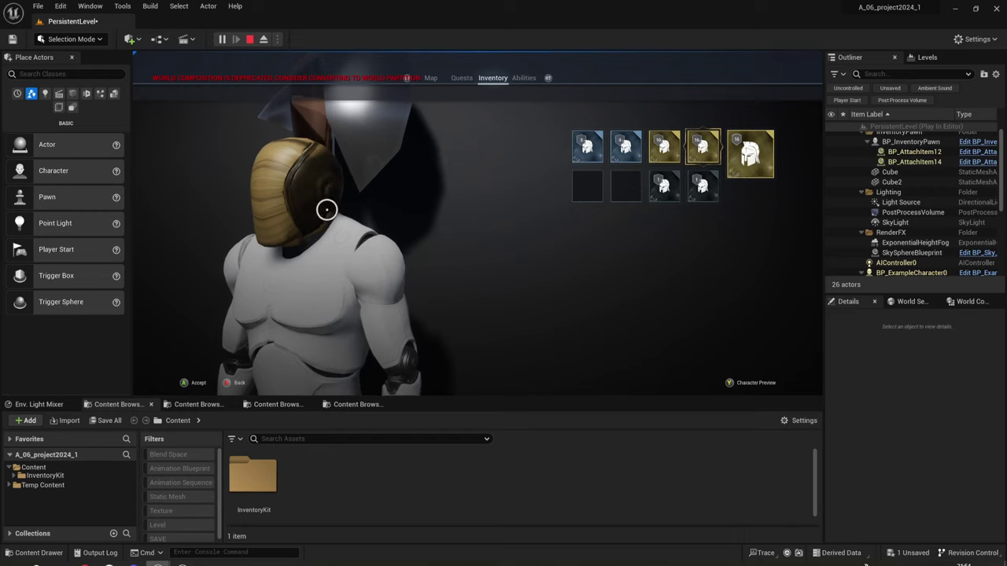
{"action": "left_click", "coordinate": [661, 148]}
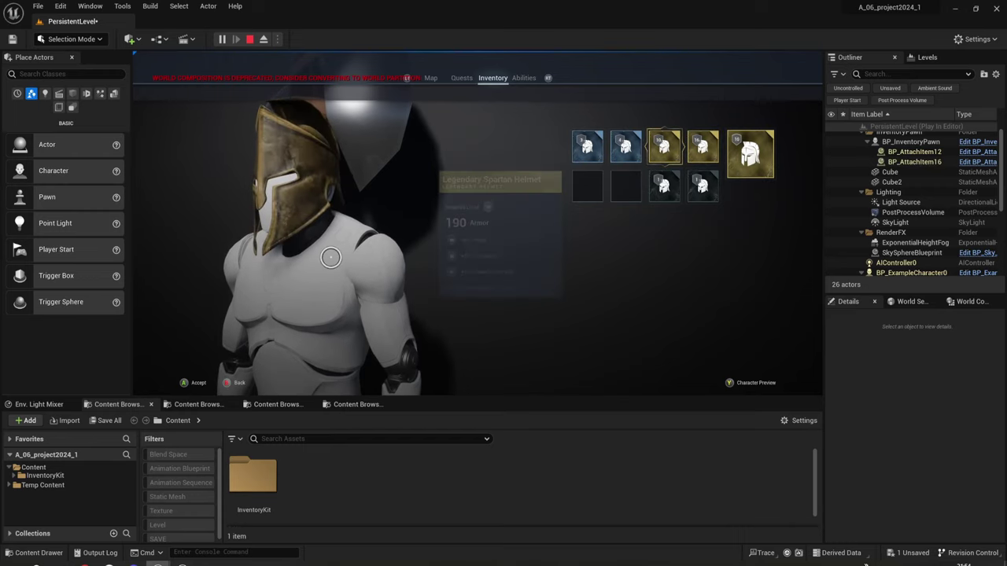
{"action": "left_click_drag", "start_coordinate": [386, 257], "coordinate": [802, 391]}
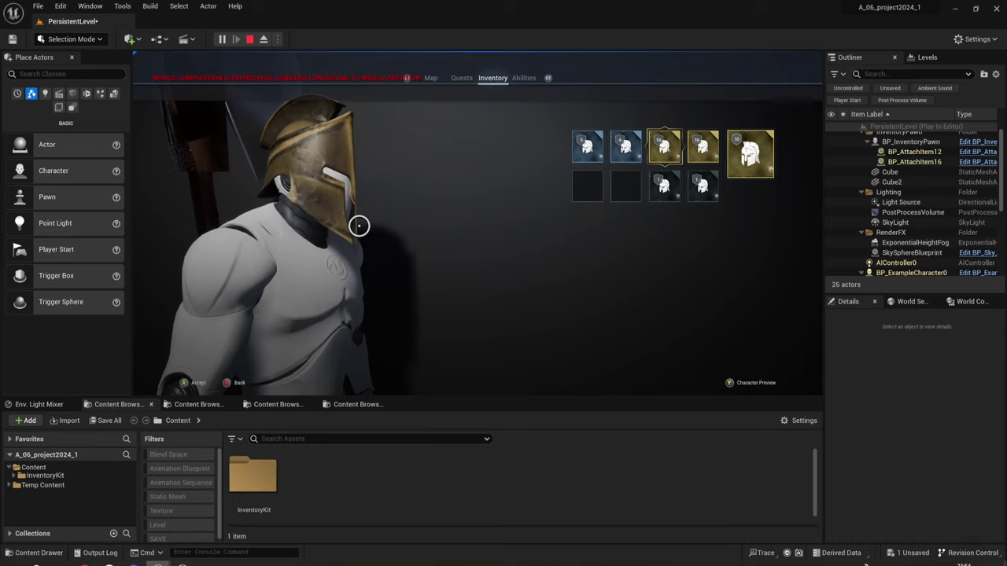
- Compare the bronze Spartan and silver Rare helmets, then keep the gold legendary helmet
{"action": "left_click", "coordinate": [663, 187]}
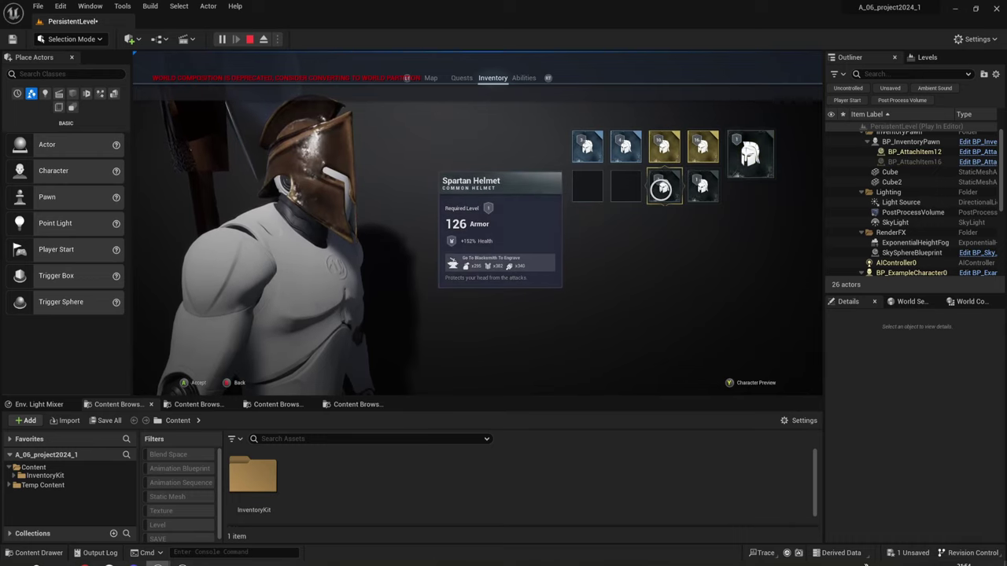
{"action": "left_click", "coordinate": [696, 185]}
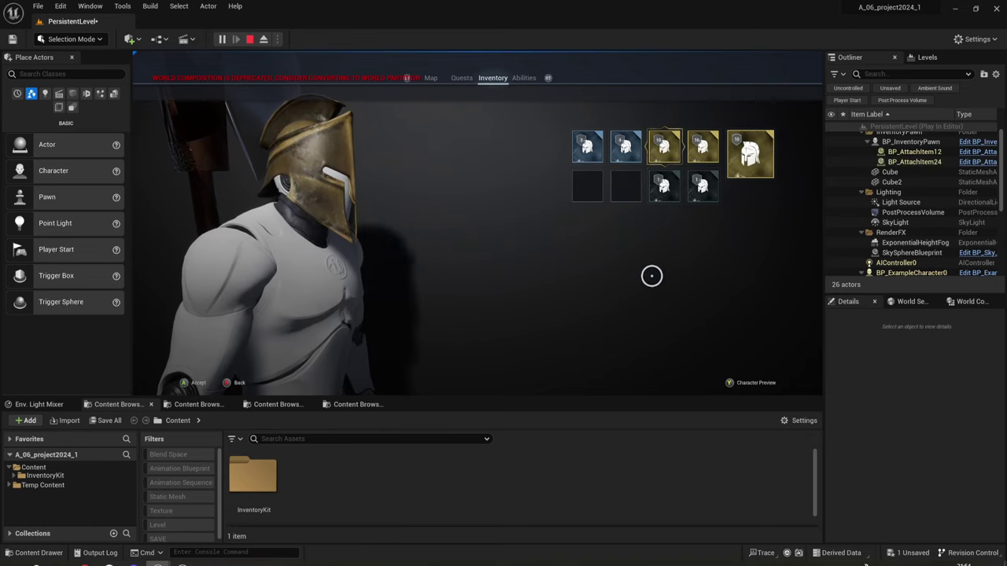
{"action": "left_click_drag", "start_coordinate": [652, 276], "coordinate": [508, 286]}
{"action": "left_click", "coordinate": [601, 148]}
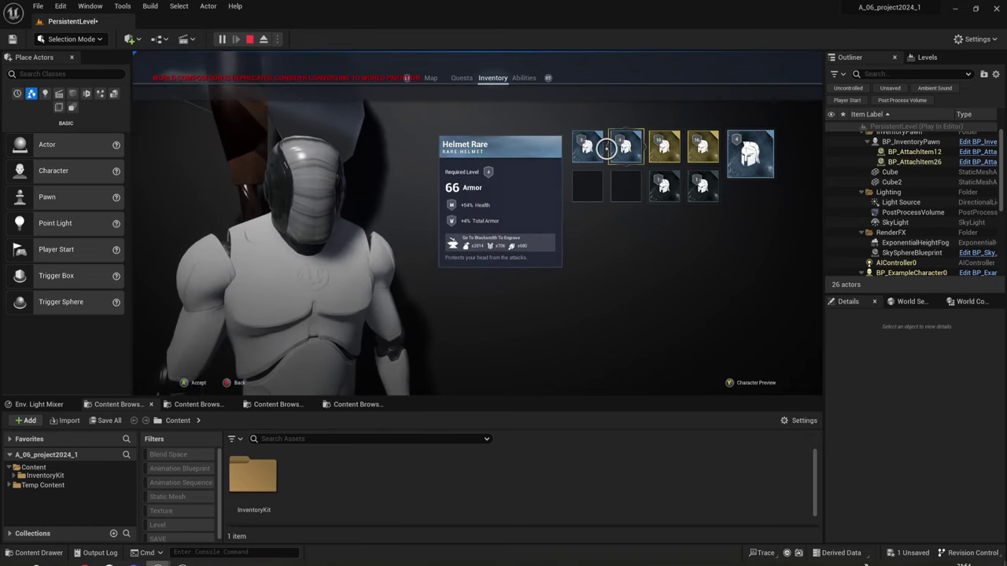
{"action": "left_click", "coordinate": [664, 147]}
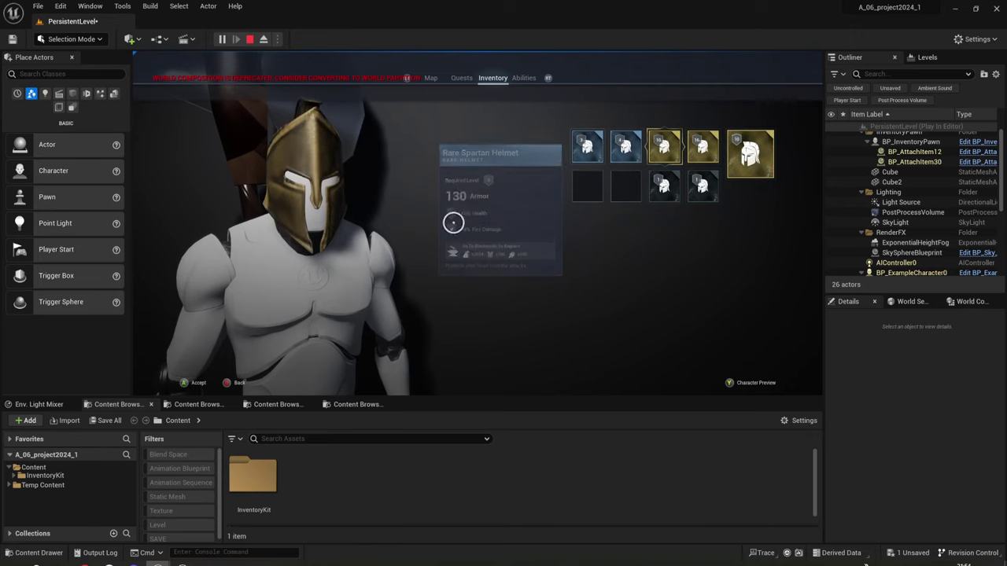
{"action": "left_click", "coordinate": [751, 154]}
{"action": "left_click", "coordinate": [670, 145]}
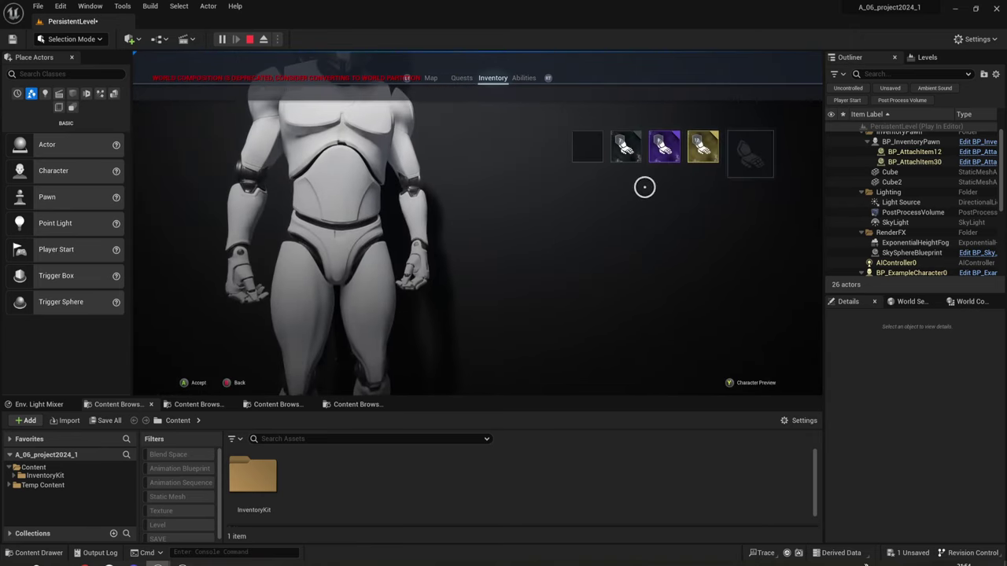
- Equip the gold Legend's Gauntlet and the gold Steel Armor chest piece
{"action": "mouse_move", "coordinate": [697, 148]}
{"action": "left_click", "coordinate": [666, 146]}
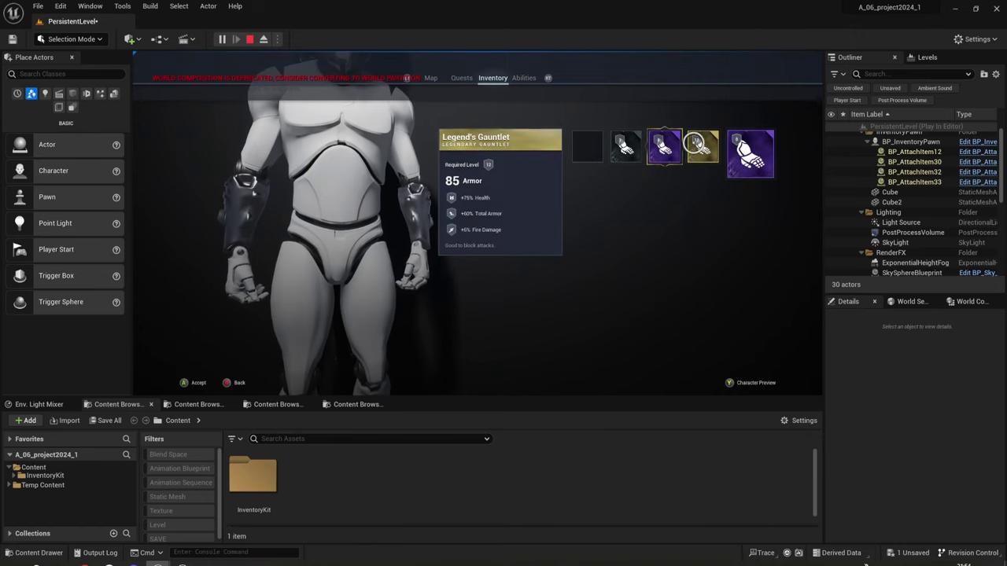
{"action": "left_click", "coordinate": [703, 146]}
{"action": "left_click", "coordinate": [757, 154]}
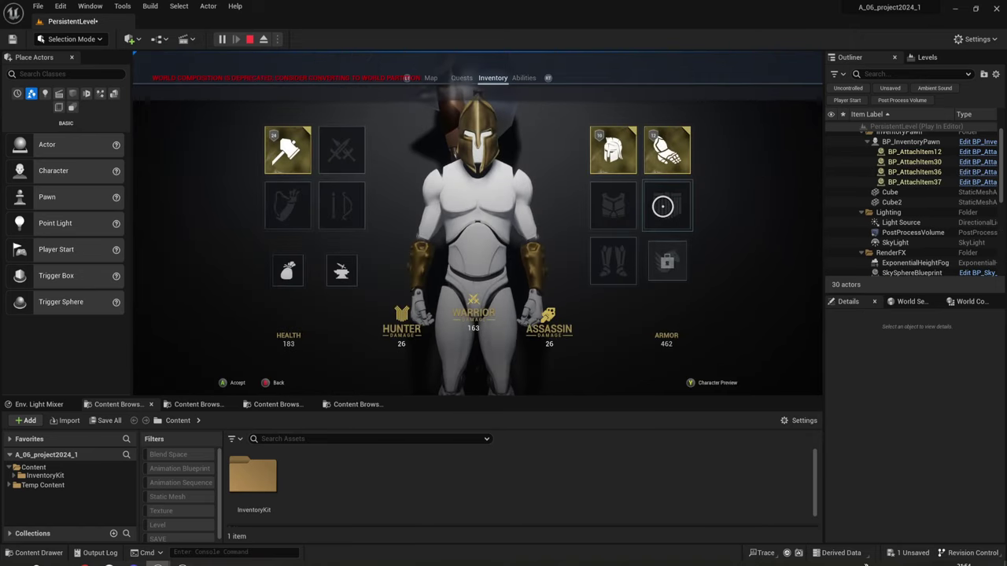
{"action": "left_click", "coordinate": [621, 222]}
{"action": "left_click", "coordinate": [749, 153]}
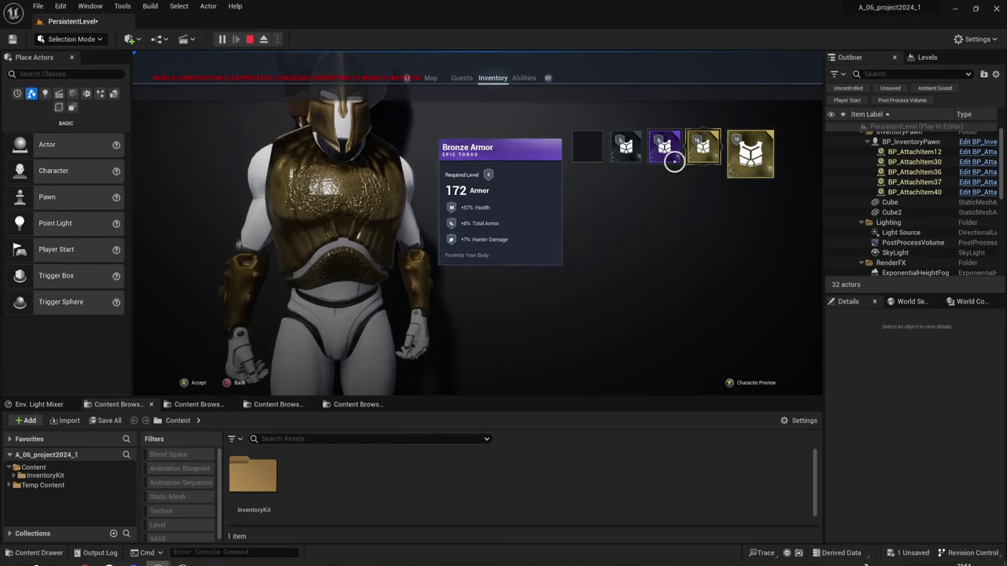
{"action": "left_click", "coordinate": [702, 162]}
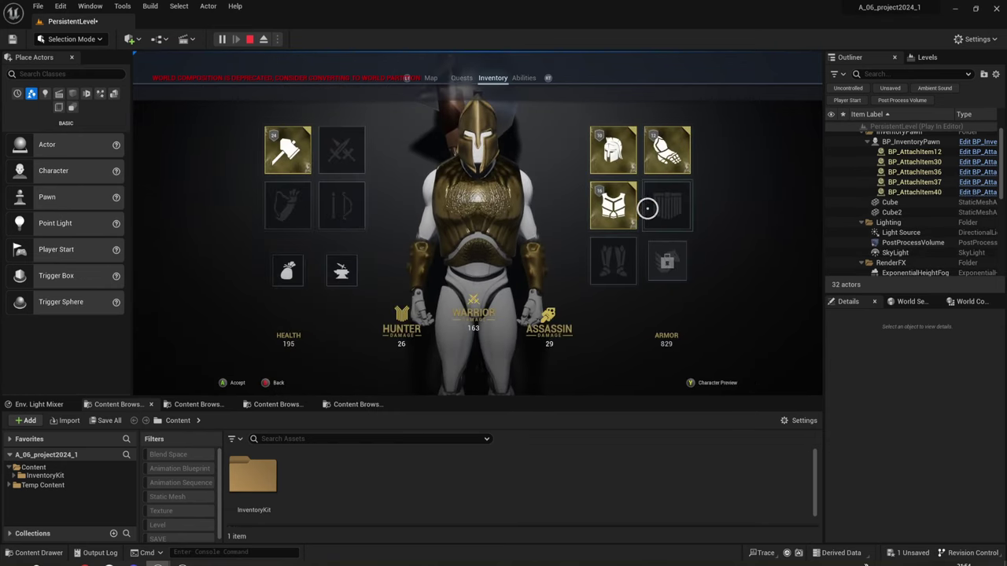
- Try the Legendary and Common Pteruges skirts, then the Rare and bronze leg armour
{"action": "left_click", "coordinate": [653, 208]}
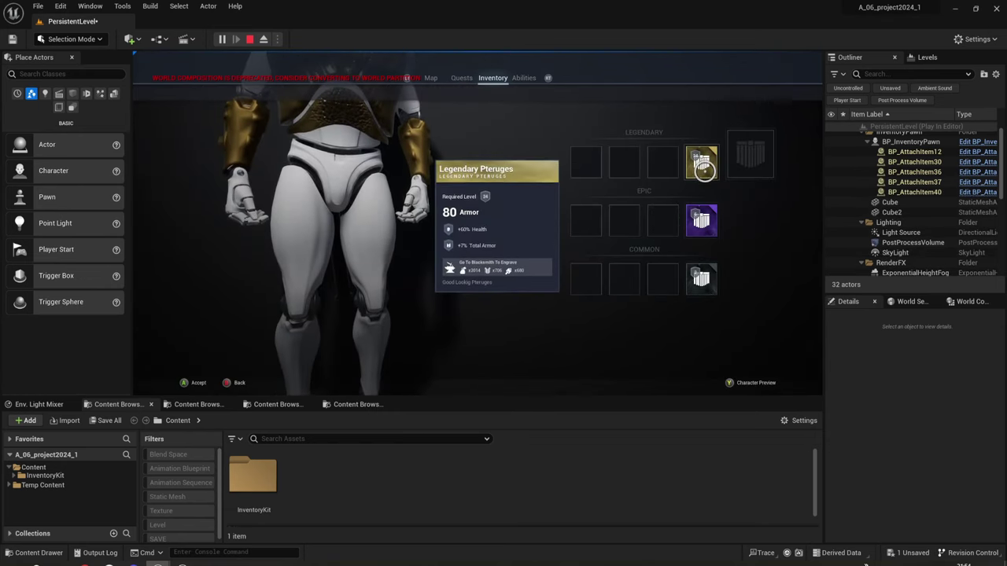
{"action": "left_click", "coordinate": [701, 161]}
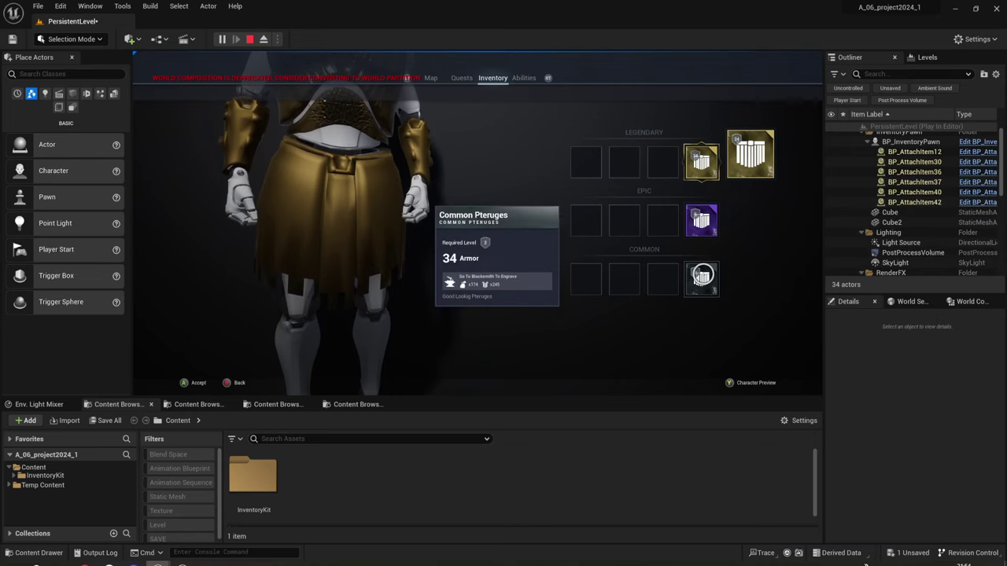
{"action": "left_click", "coordinate": [701, 274]}
{"action": "right_click", "coordinate": [703, 189]}
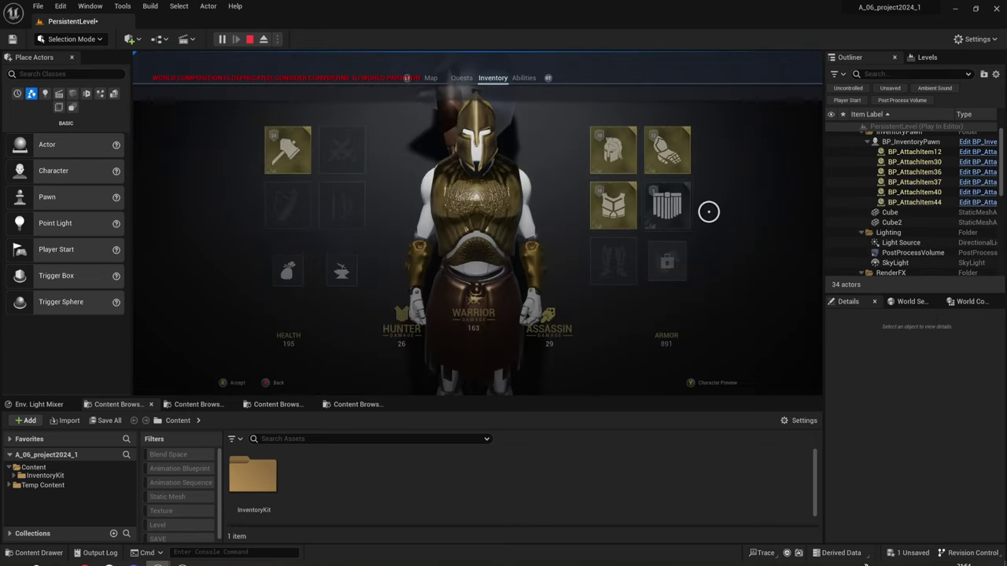
{"action": "left_click", "coordinate": [608, 266]}
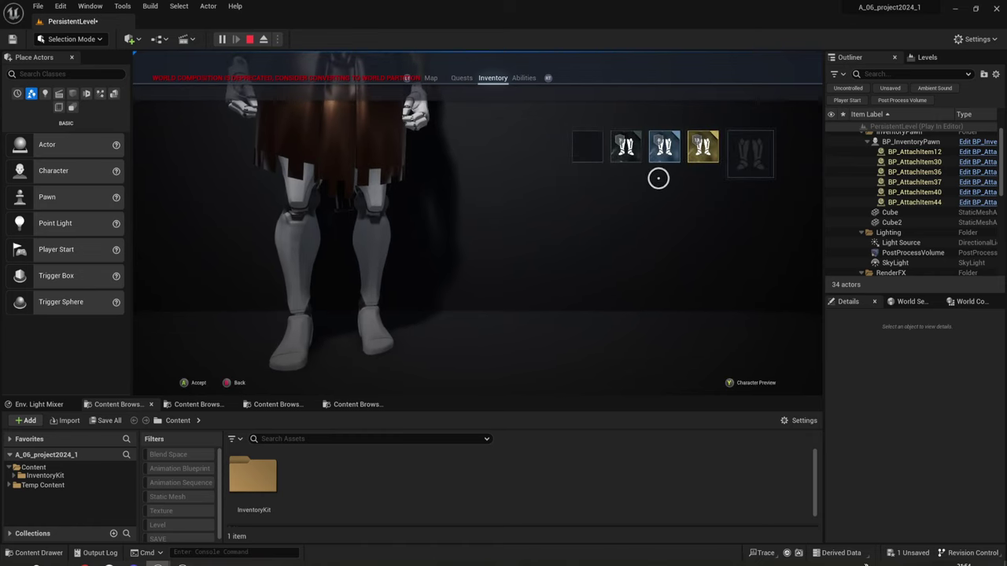
{"action": "left_click", "coordinate": [669, 148]}
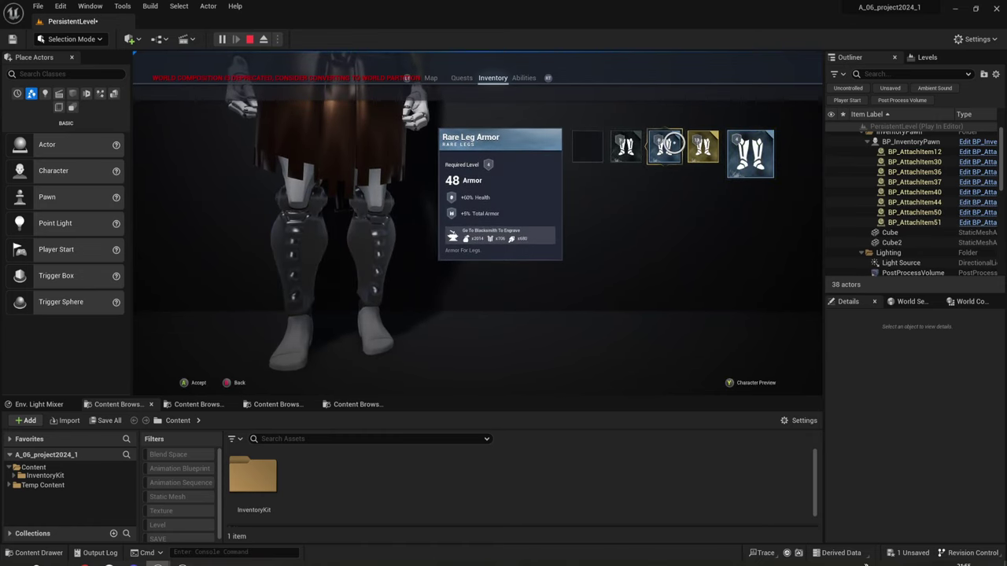
{"action": "left_click", "coordinate": [627, 149]}
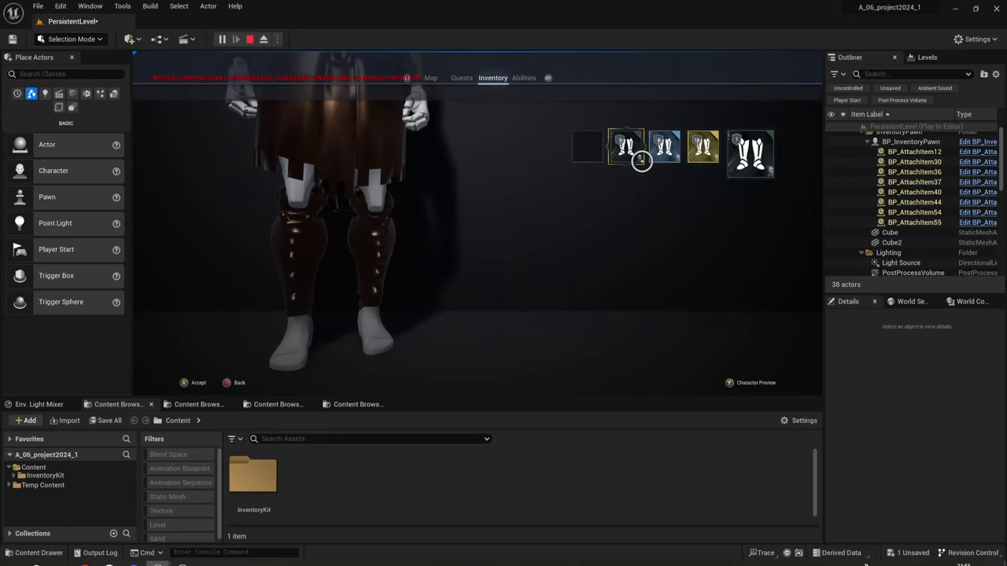
{"action": "right_click", "coordinate": [731, 224]}
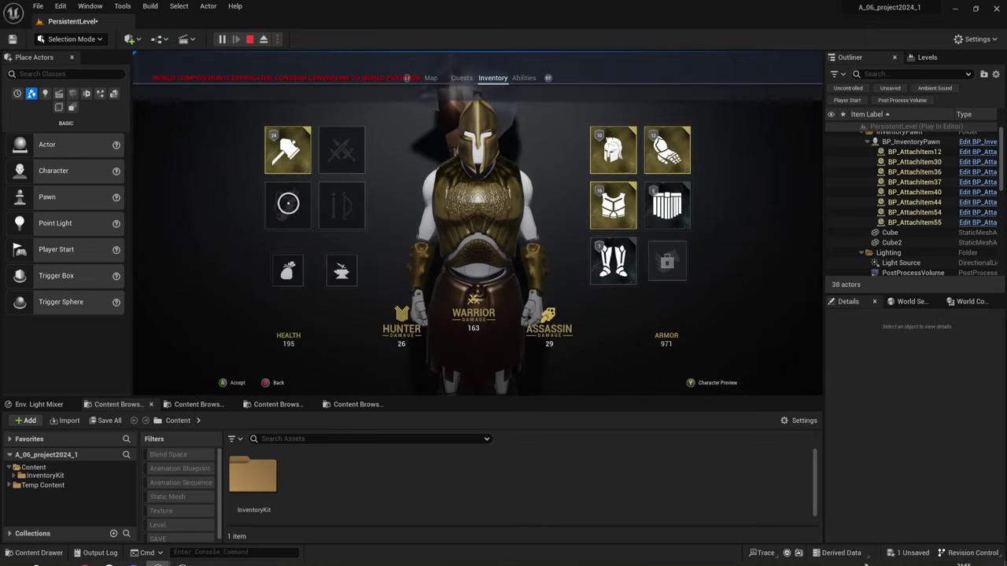
- Check the empty slot's and the bow slot's item choices without equipping anything
{"action": "left_click", "coordinate": [288, 203]}
{"action": "right_click", "coordinate": [221, 151]}
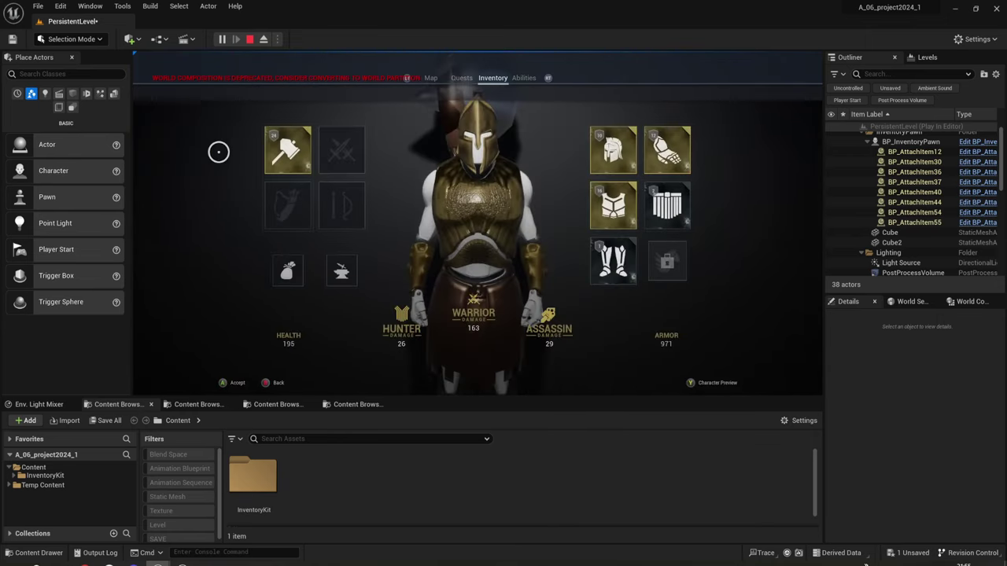
{"action": "left_click", "coordinate": [323, 210]}
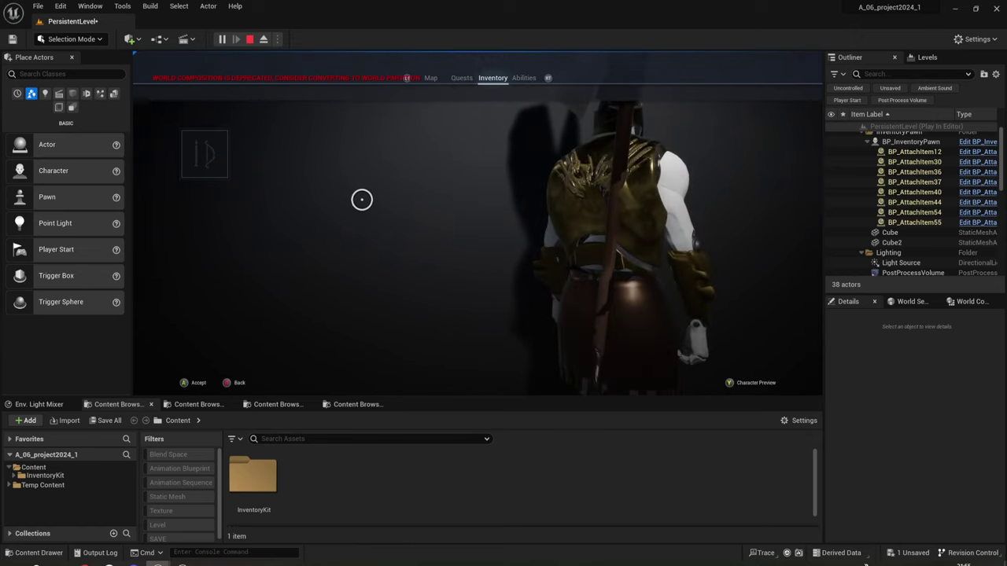
{"action": "right_click", "coordinate": [212, 161]}
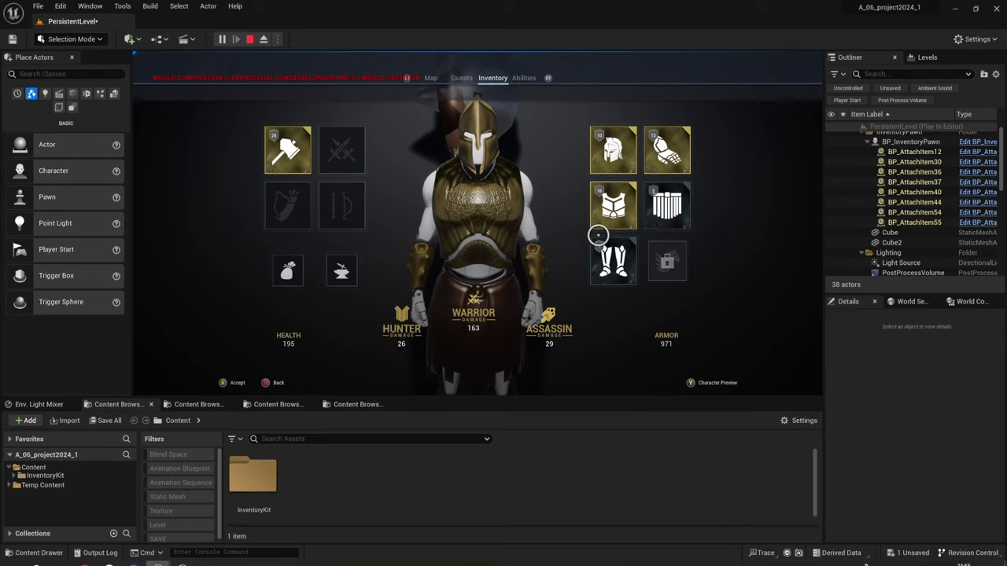
- Cycle leg armour from silver to gold, keeping the Legendary Leg Armor (armor 1079, health 347)
{"action": "left_click", "coordinate": [612, 260]}
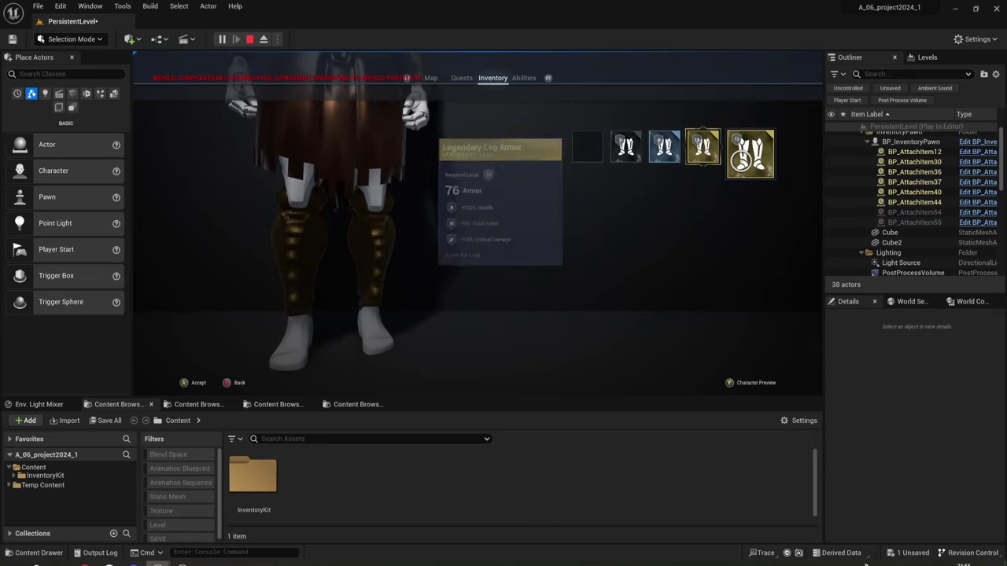
{"action": "left_click", "coordinate": [697, 152]}
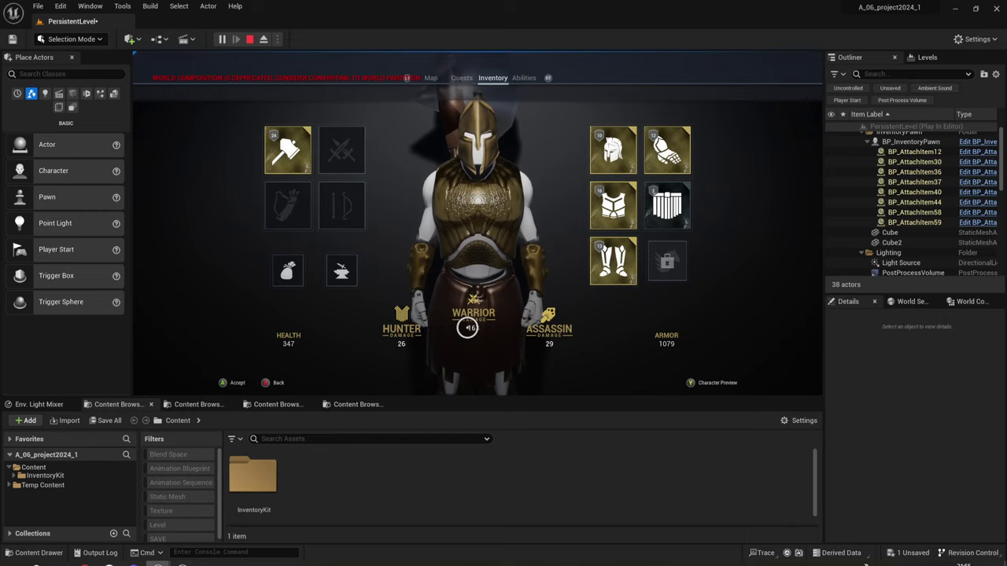
{"action": "left_click", "coordinate": [603, 262]}
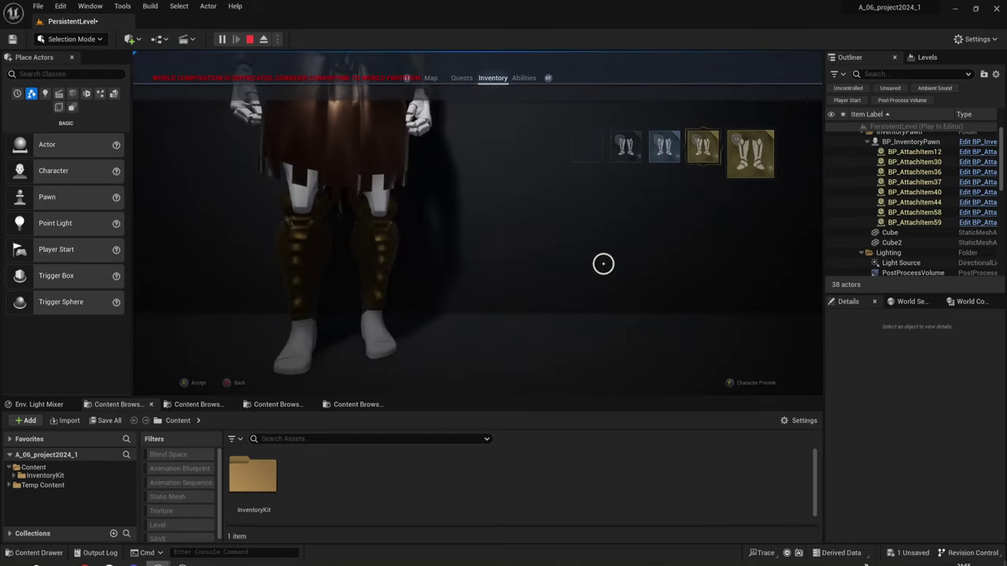
{"action": "left_click", "coordinate": [744, 153]}
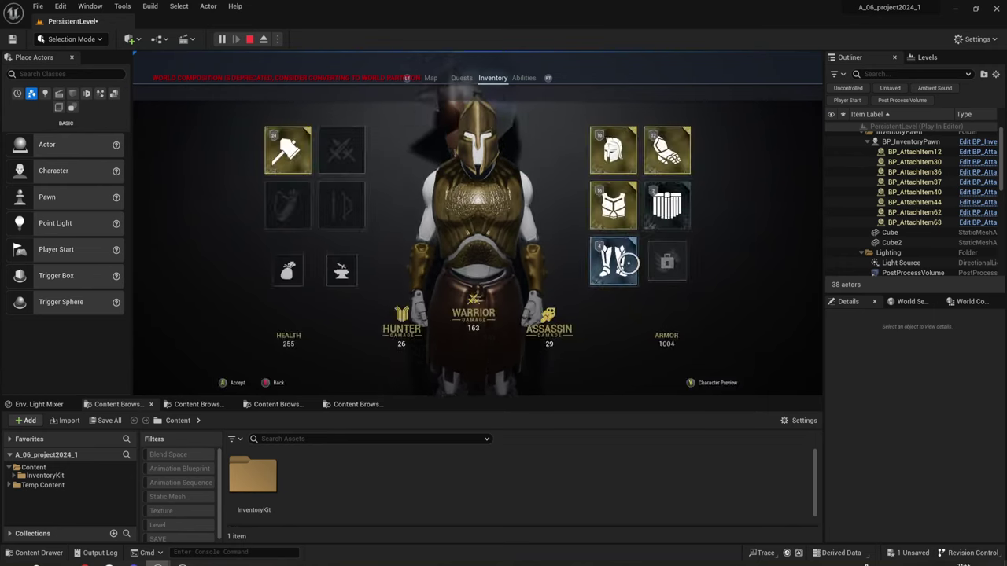
{"action": "left_click", "coordinate": [627, 263]}
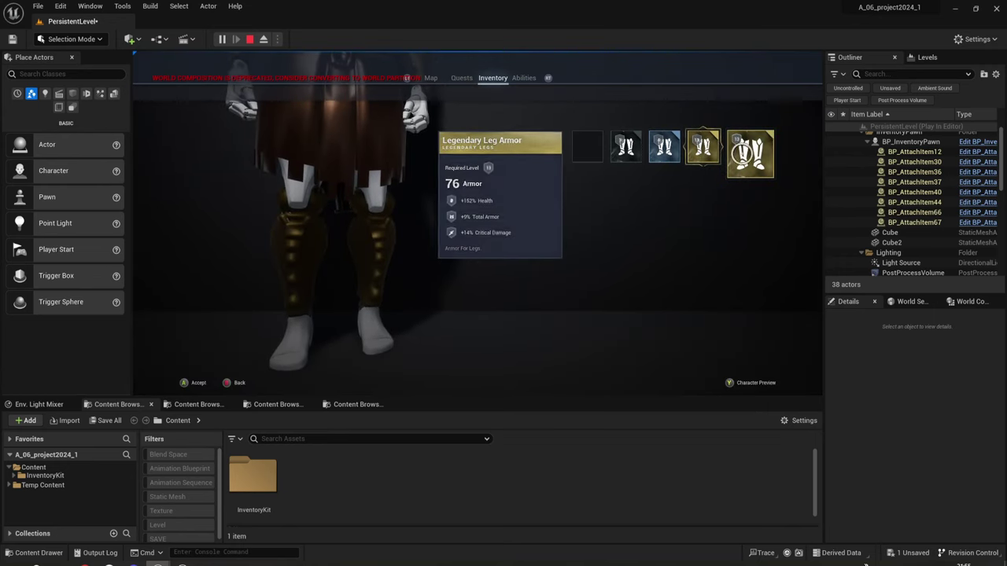
{"action": "left_click", "coordinate": [740, 153]}
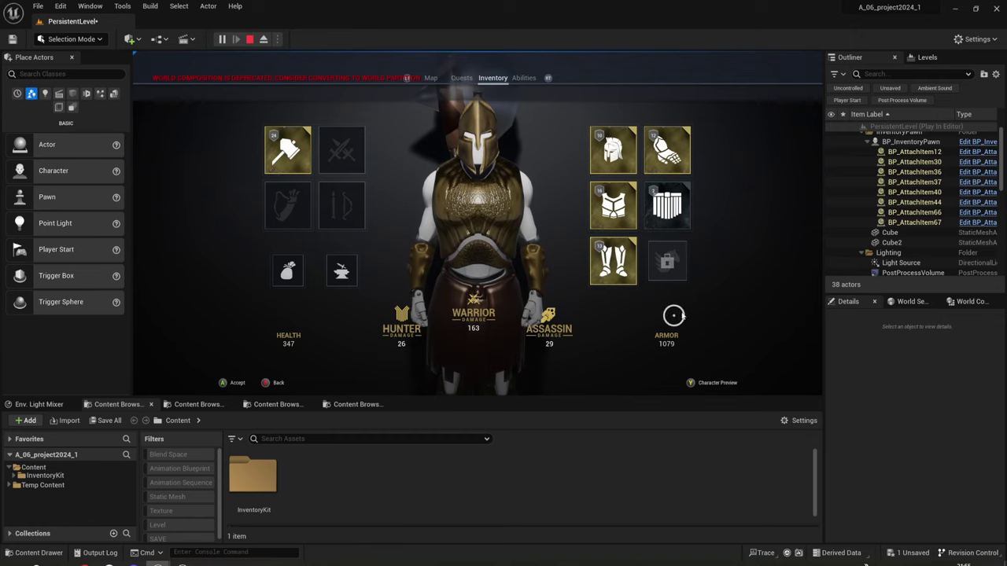
{"action": "left_click", "coordinate": [629, 257]}
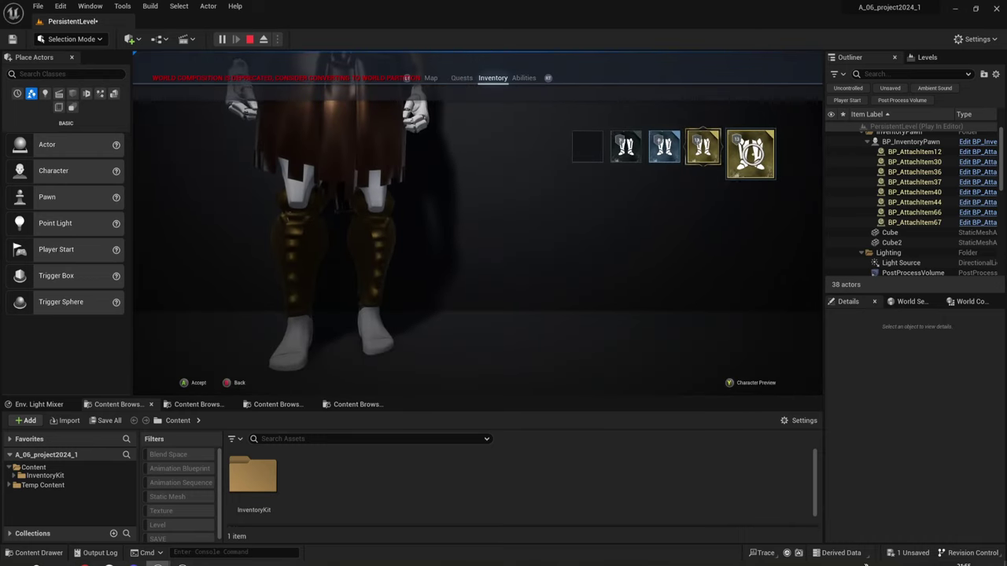
{"action": "mouse_move", "coordinate": [695, 147]}
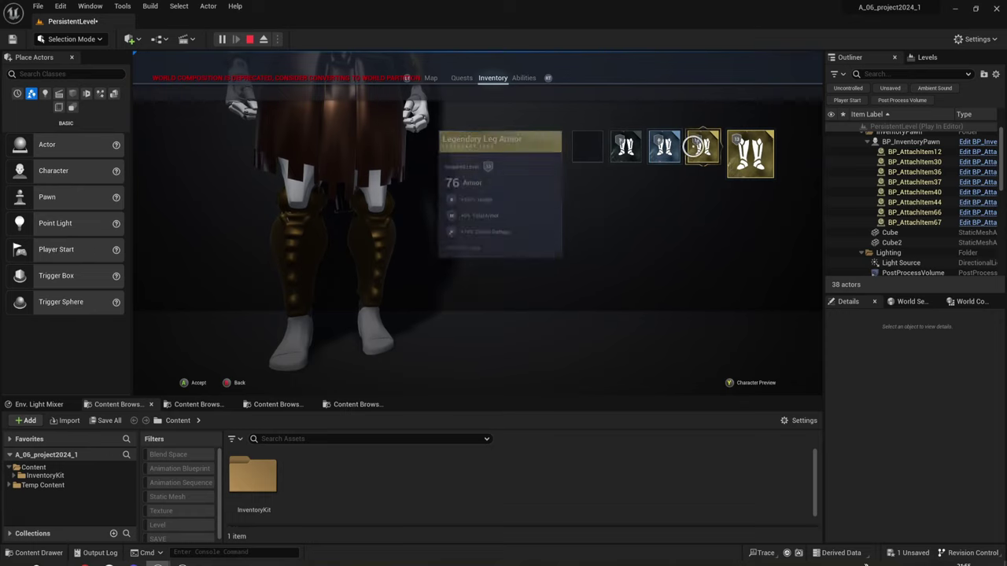
{"action": "mouse_move", "coordinate": [662, 148]}
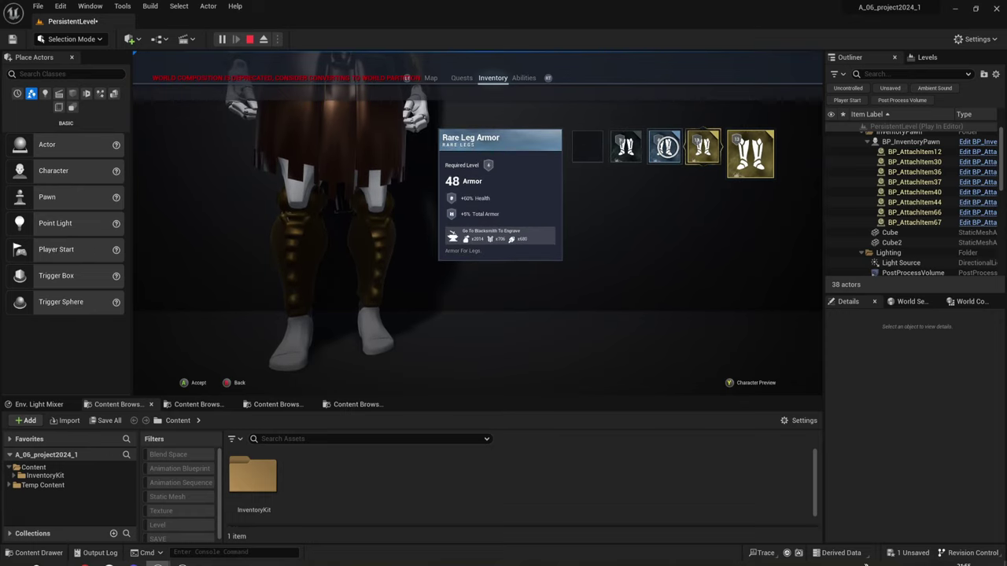
{"action": "left_click", "coordinate": [726, 151]}
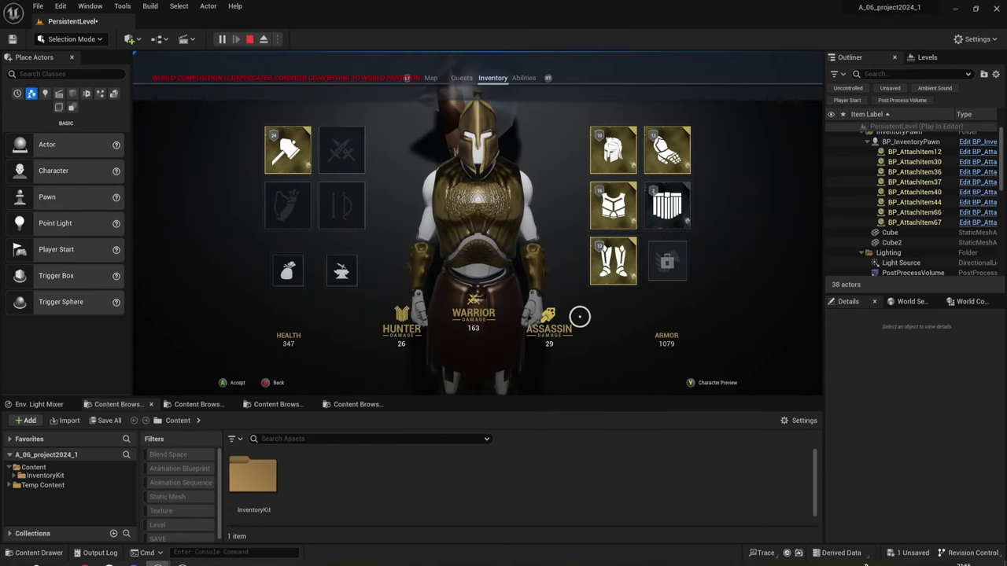
- Run, jump and swing the axe with the equipped character, then end the play session
{"action": "key", "text": "w"}
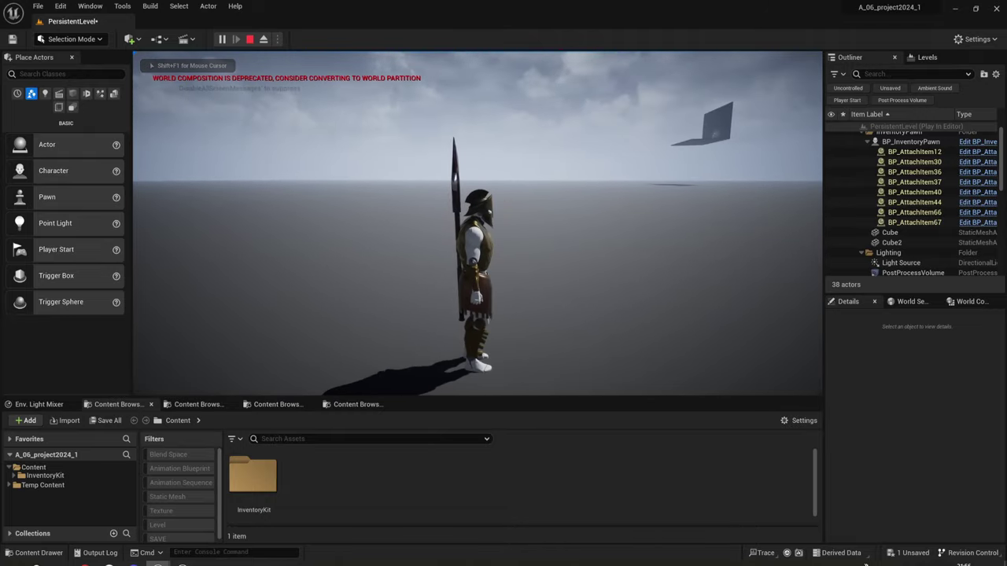
{"action": "key", "text": "space"}
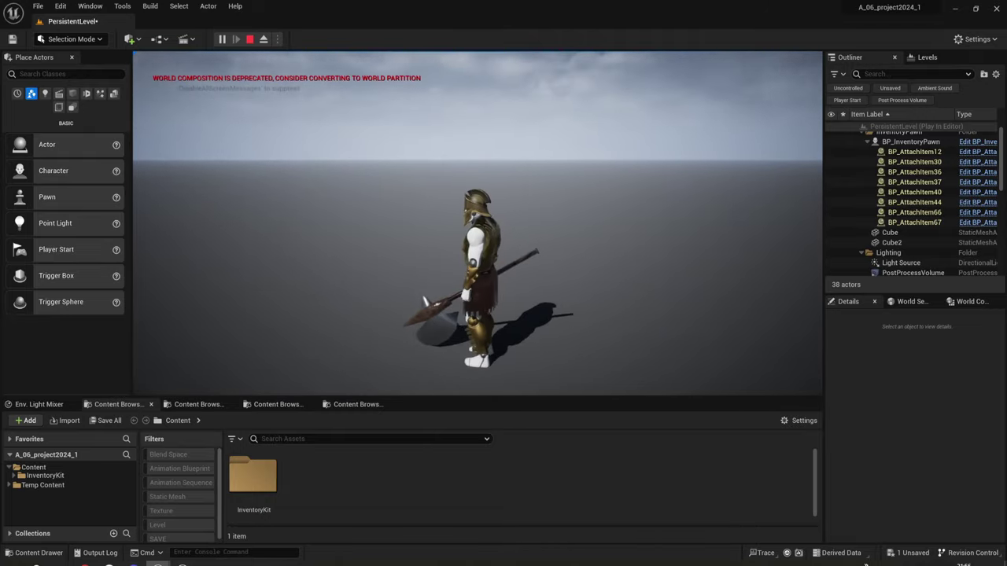
{"action": "key", "text": "w"}
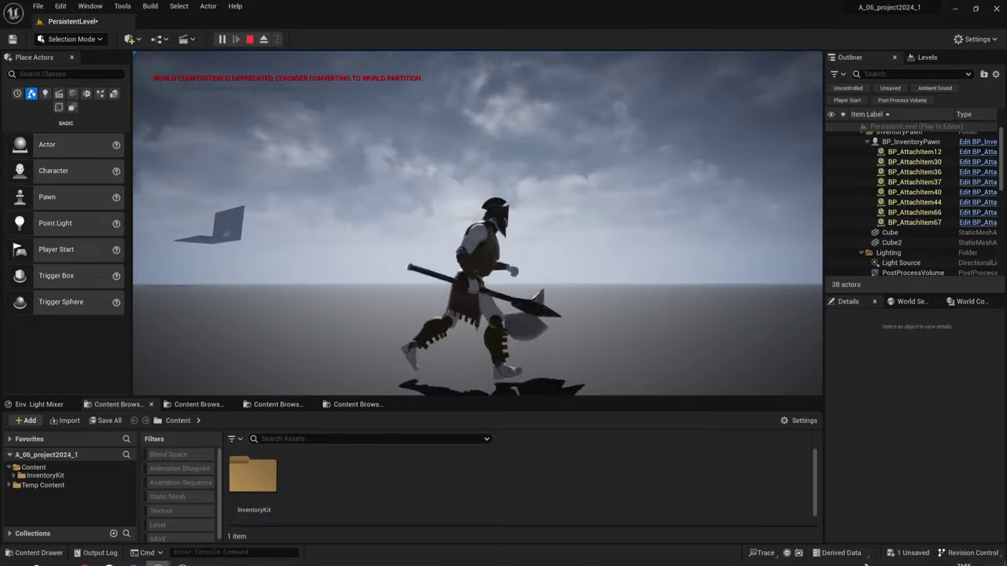
{"action": "key", "text": "space"}
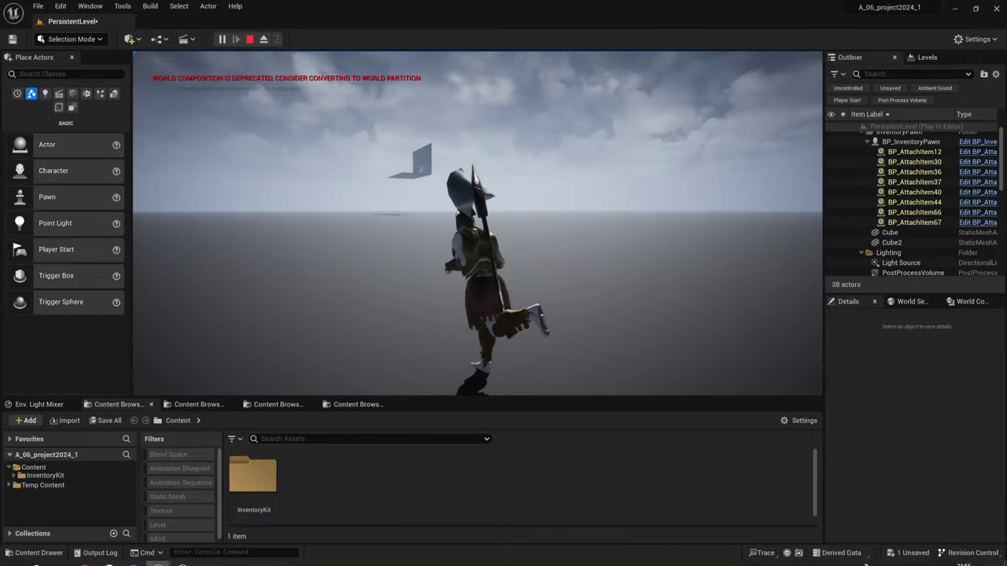
{"action": "key", "text": "space"}
{"action": "key", "text": "Escape"}
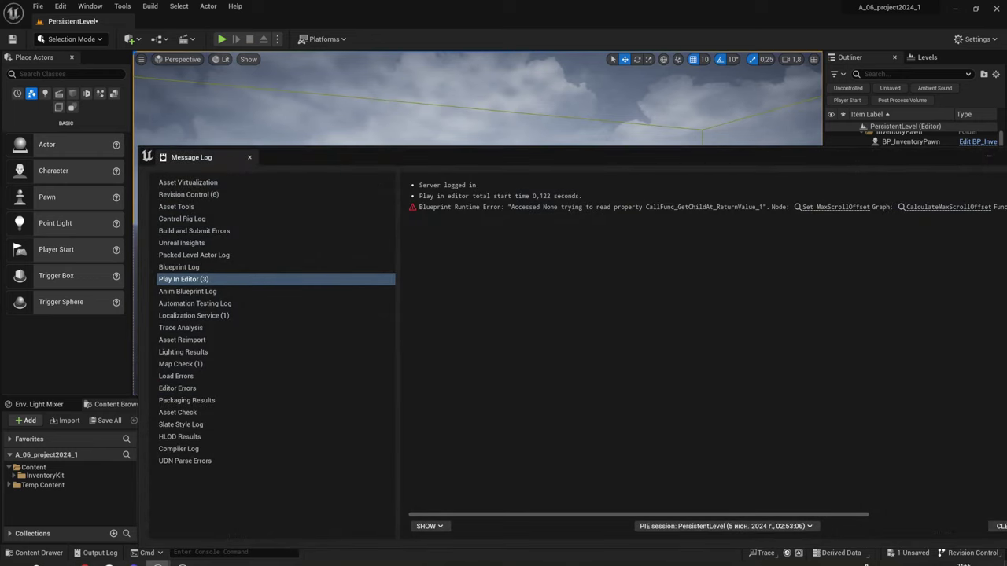
- Close the error log and select BP_InventoryPawn in the viewport
{"action": "left_click_drag", "start_coordinate": [979, 163], "coordinate": [790, 162]}
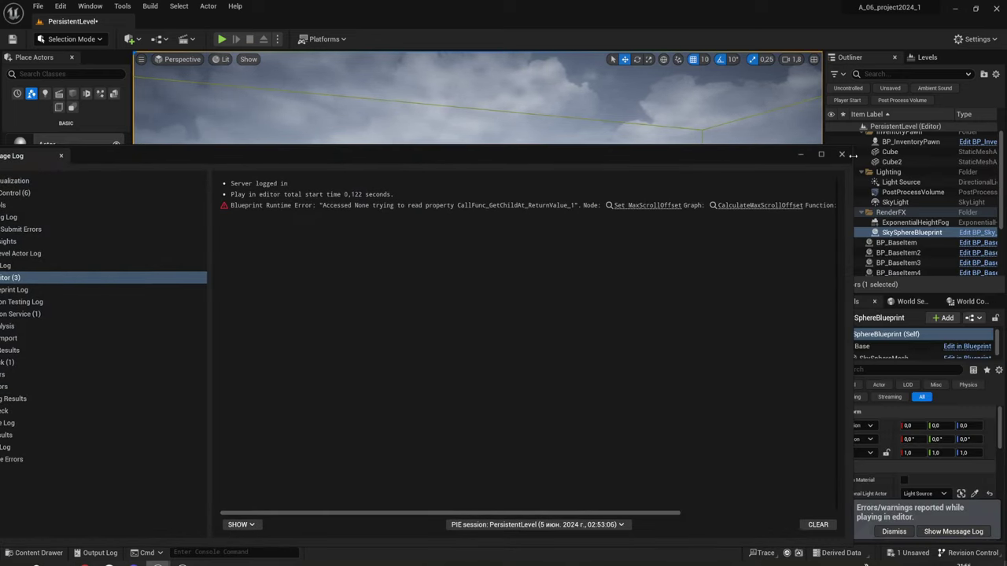
{"action": "left_click", "coordinate": [842, 155]}
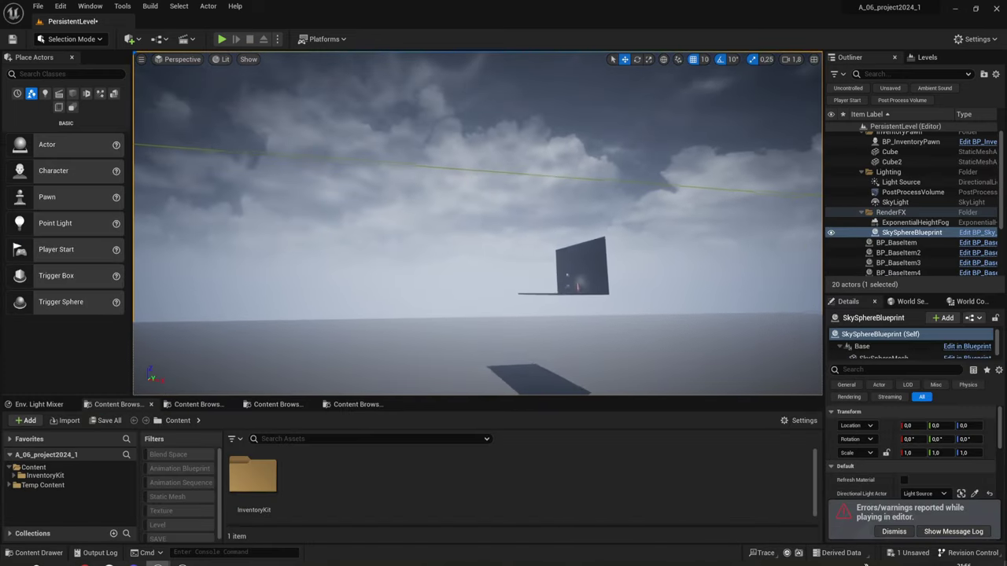
{"action": "key", "text": "f"}
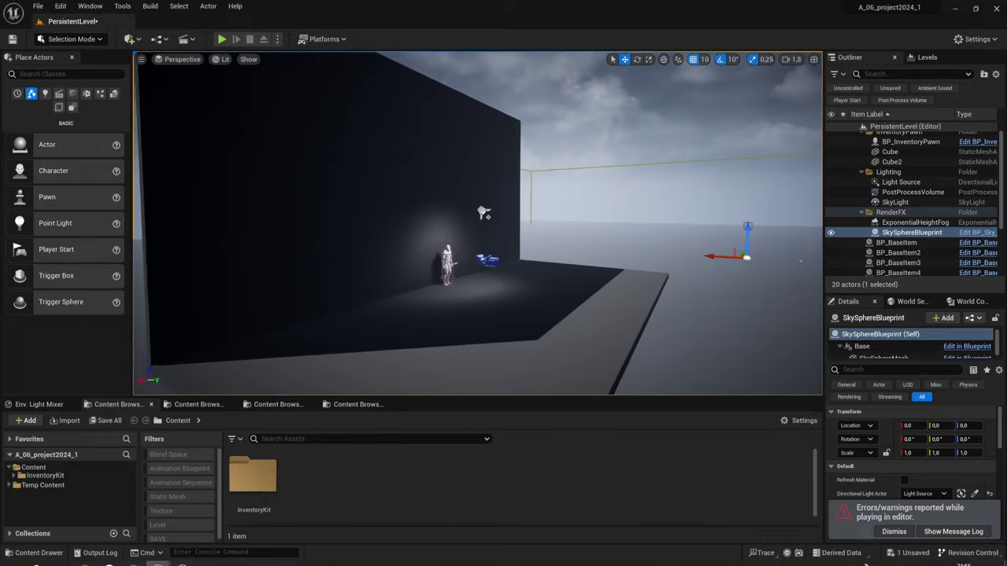
{"action": "right_click_drag", "start_coordinate": [534, 235], "coordinate": [534, 235]}
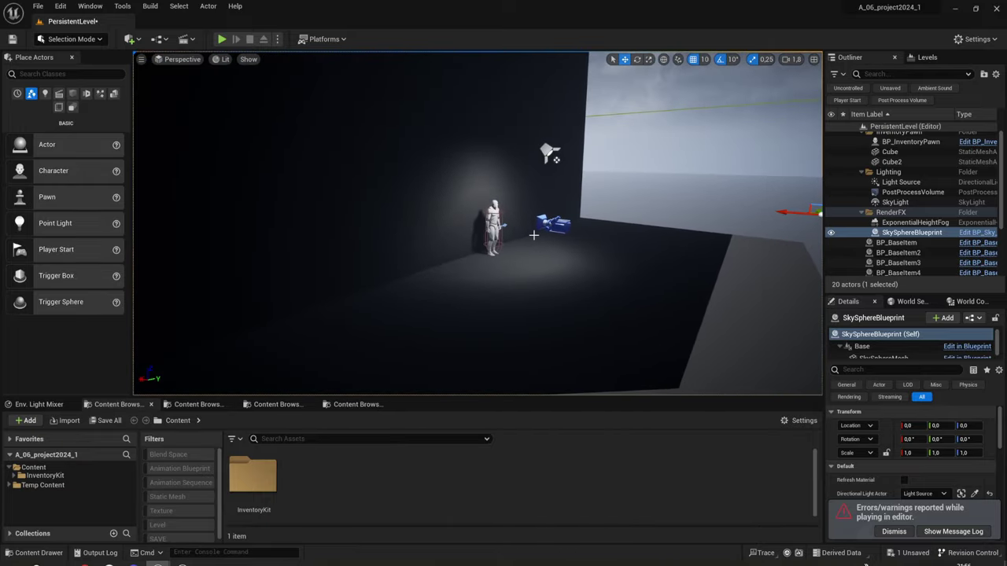
{"action": "left_click", "coordinate": [558, 221]}
{"action": "left_click", "coordinate": [550, 154]}
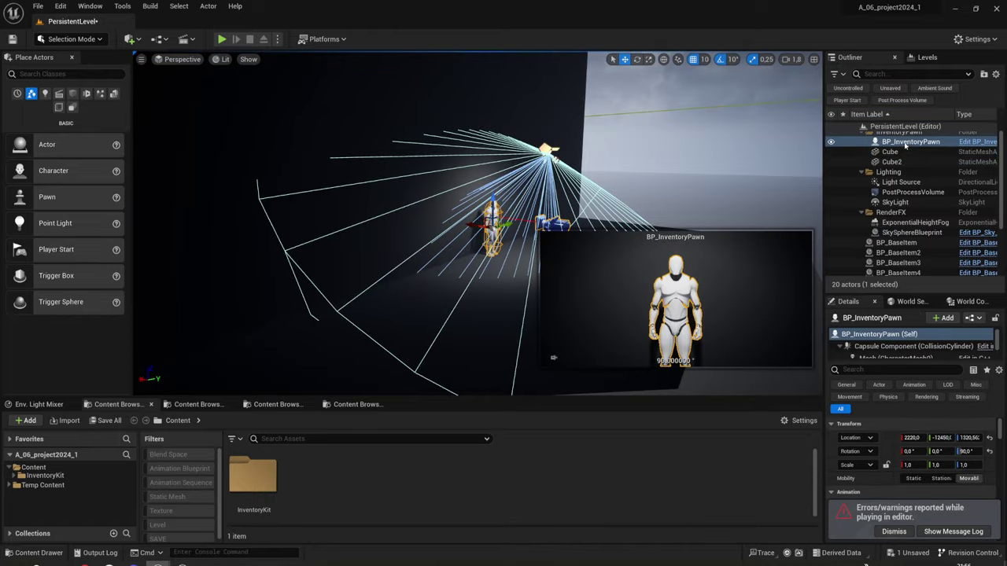
- Frame the view on BP_InventoryPawn and delete the blue object beside it
{"action": "mouse_move", "coordinate": [477, 223]}
{"action": "right_mouse_down"}
{"action": "mouse_move", "coordinate": [499, 146]}
{"action": "mouse_move", "coordinate": [486, 141]}
{"action": "mouse_move", "coordinate": [499, 130]}
{"action": "mouse_move", "coordinate": [452, 131]}
{"action": "right_mouse_up"}
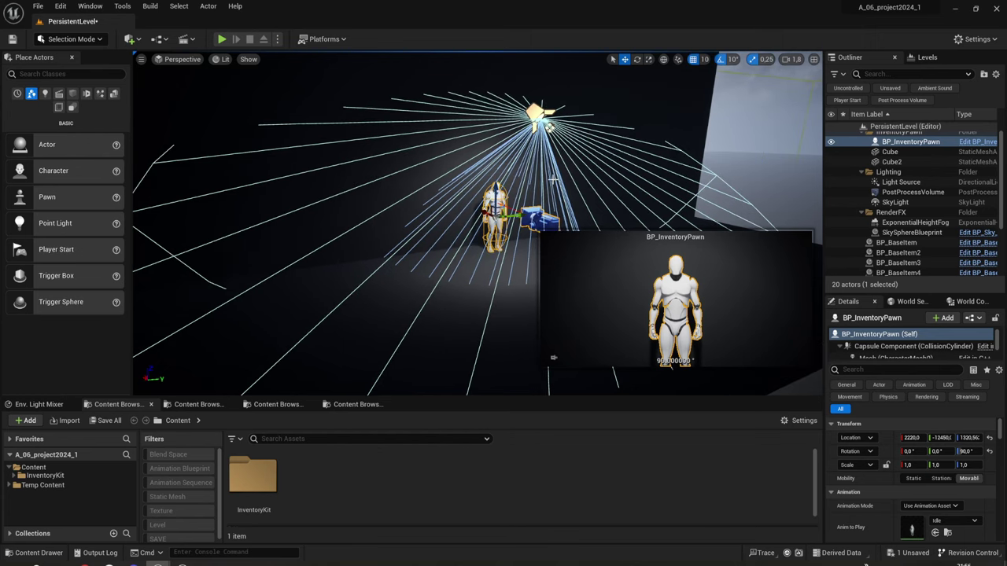
{"action": "scroll", "coordinate": [875, 410], "scroll_direction": "down", "scroll_amount": 3}
{"action": "scroll", "coordinate": [875, 441], "scroll_direction": "up", "scroll_amount": 1}
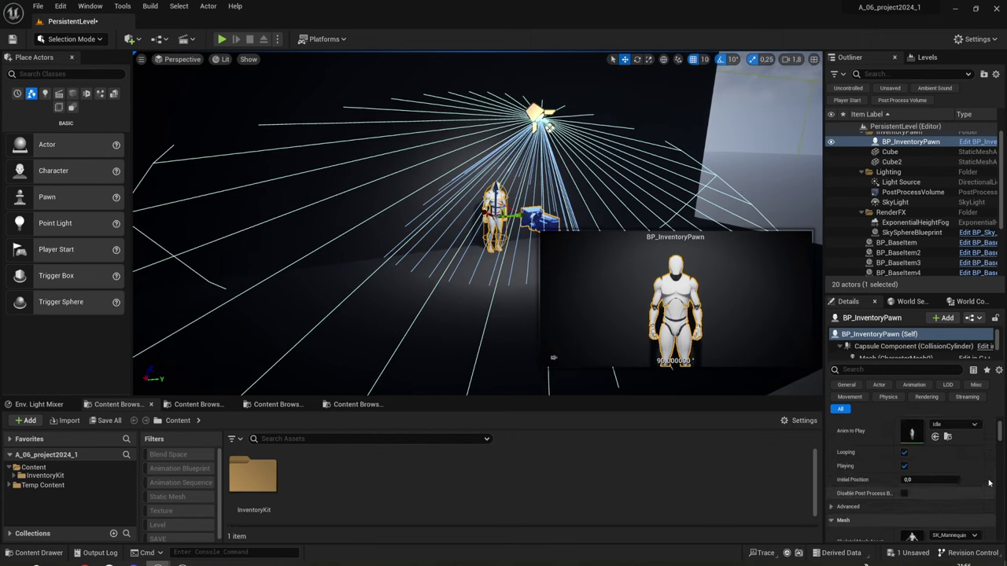
{"action": "key", "text": "f"}
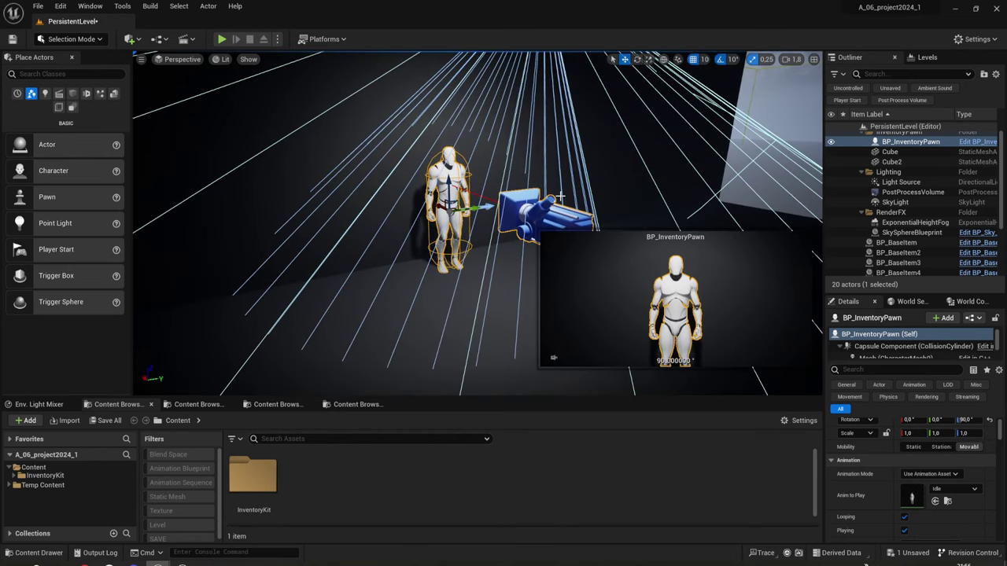
{"action": "left_click", "coordinate": [535, 209]}
{"action": "key", "text": "Delete"}
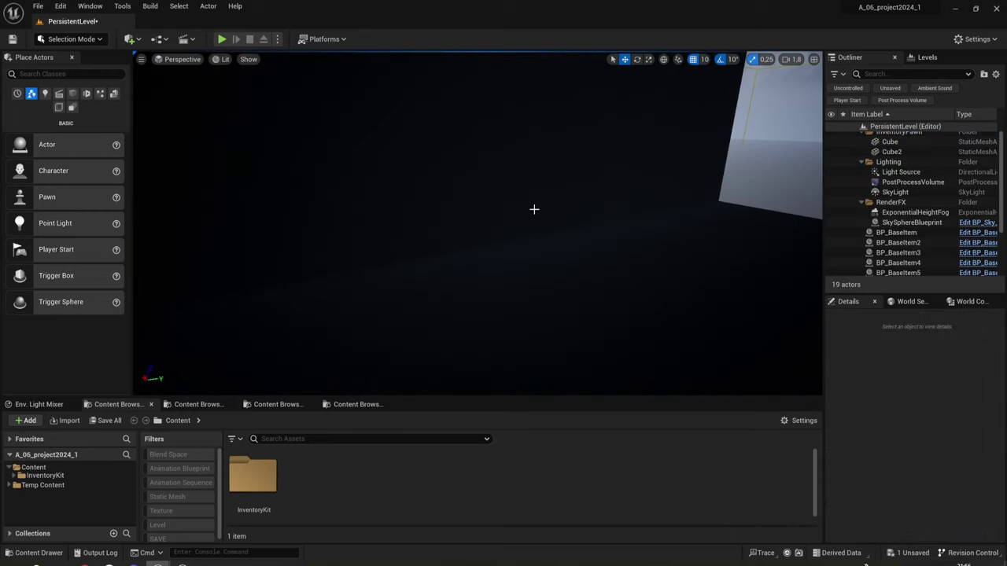
- Start a play session and equip the gold gauntlet in the gloves slot
{"action": "left_click", "coordinate": [222, 39]}
{"action": "key", "text": "i"}
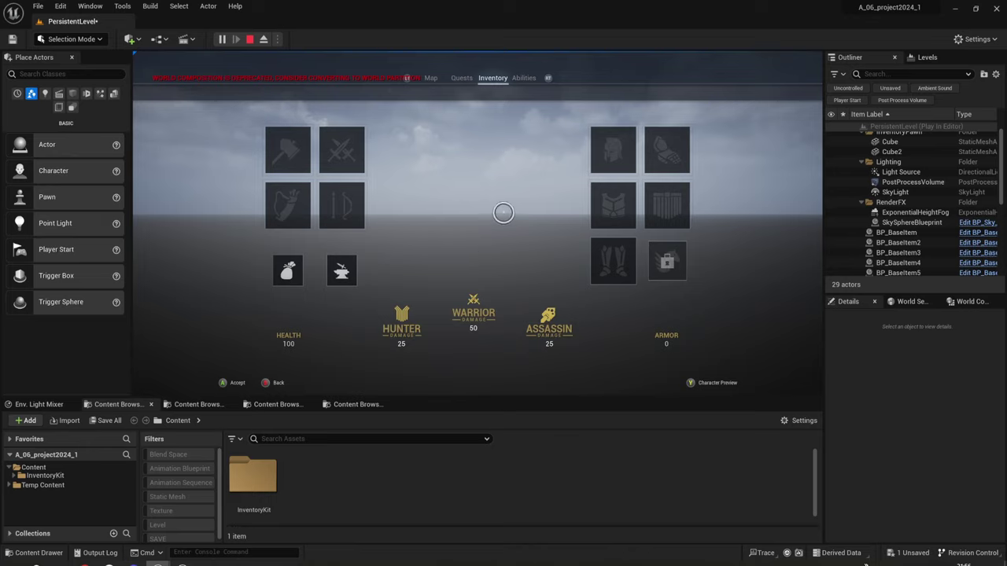
{"action": "left_click", "coordinate": [651, 149]}
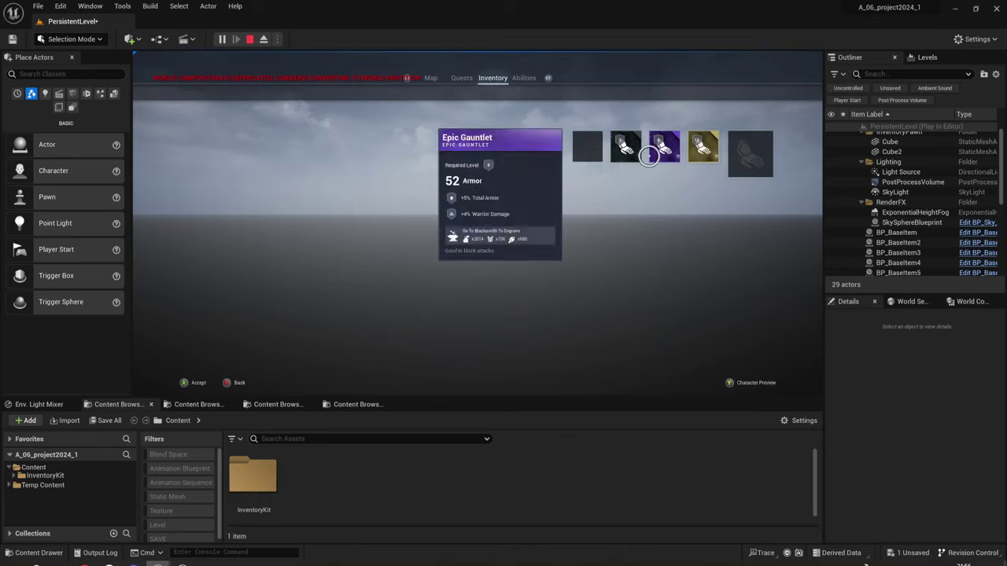
{"action": "left_click", "coordinate": [751, 154]}
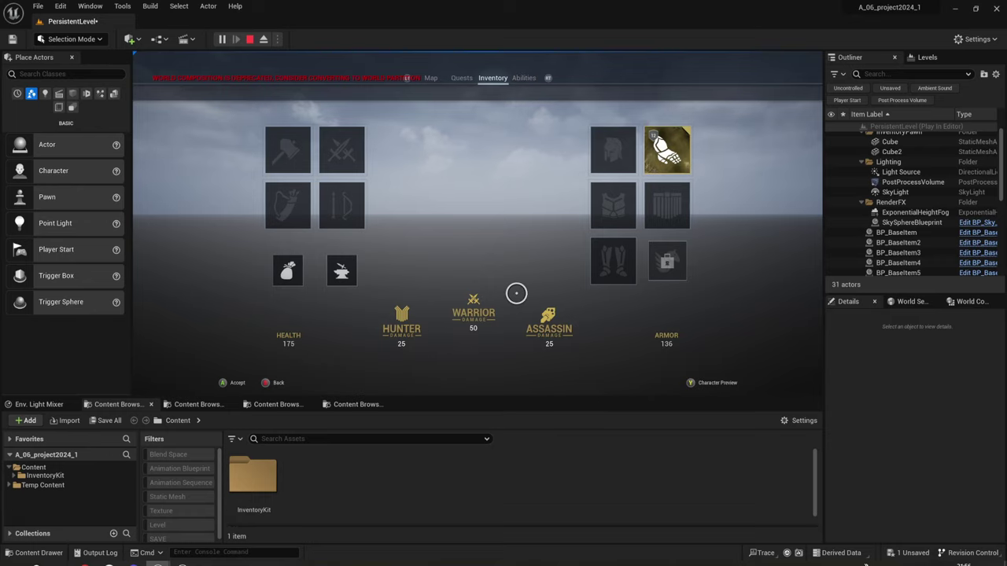
{"action": "key", "text": "Tab"}
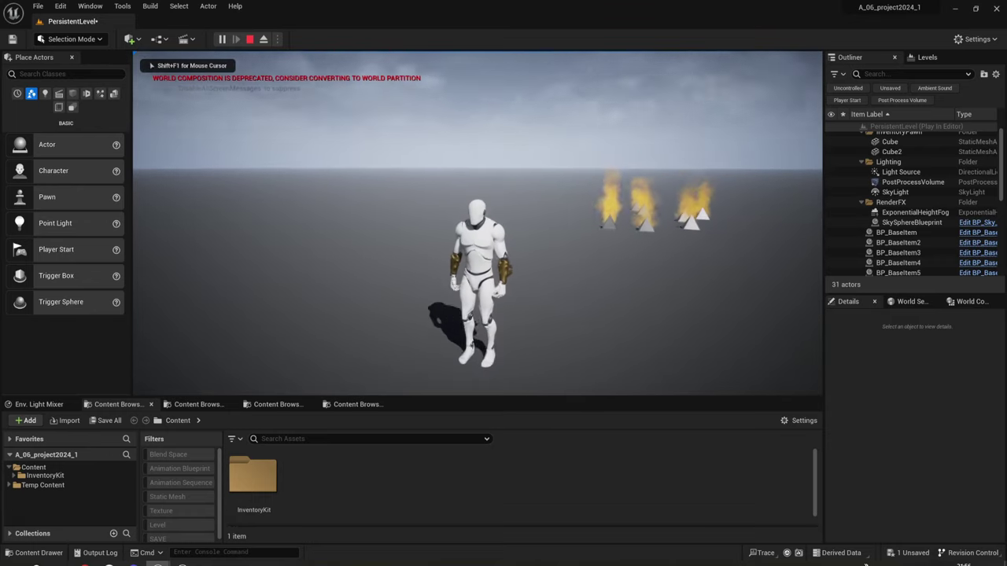
- Loot a nearby pickup, equip the purple chest piece for 235 armor, then stop playing
{"action": "key", "text": "w"}
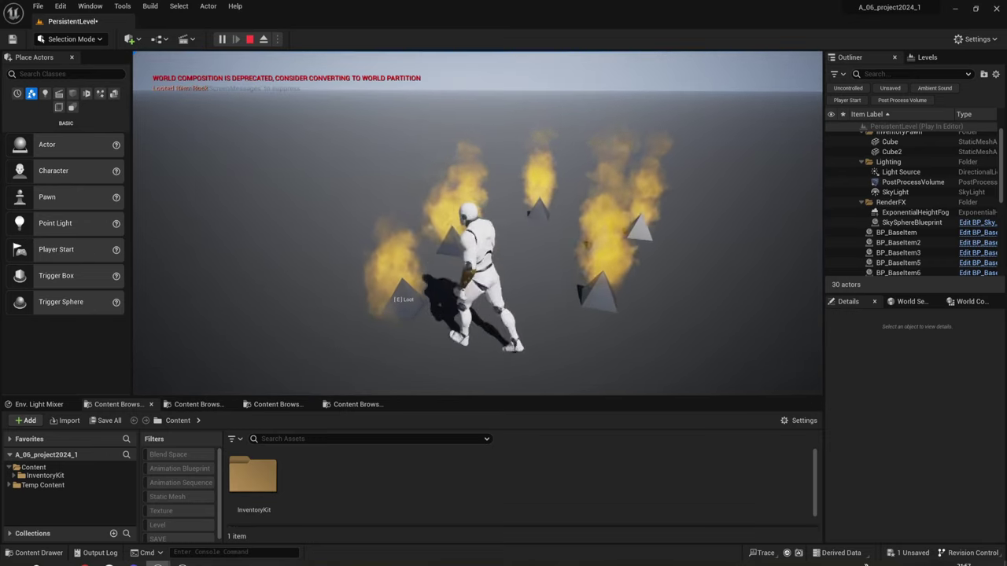
{"action": "key", "text": "e"}
{"action": "key", "text": "Tab"}
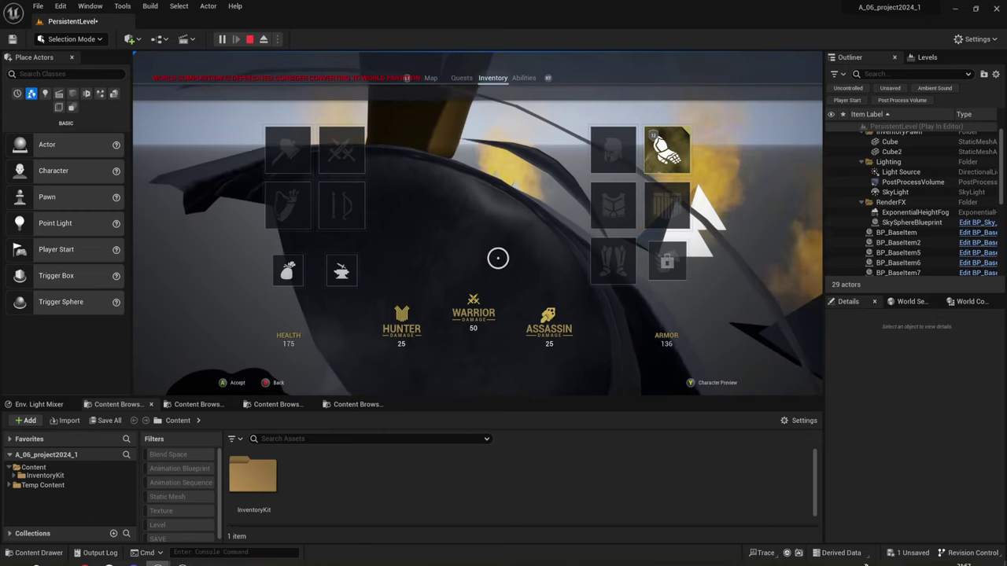
{"action": "left_click", "coordinate": [670, 214]}
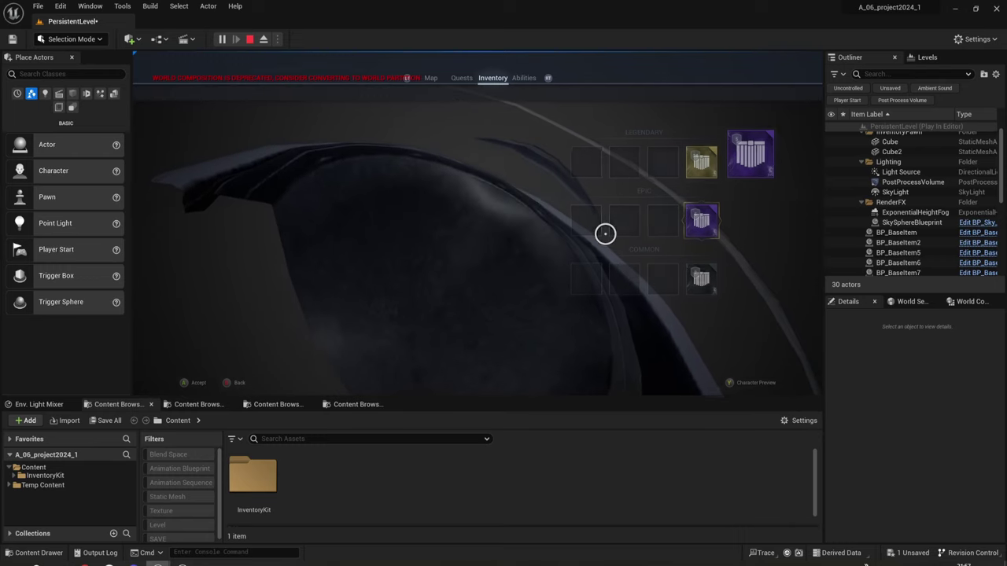
{"action": "key", "text": "Escape"}
{"action": "key", "text": "Escape"}
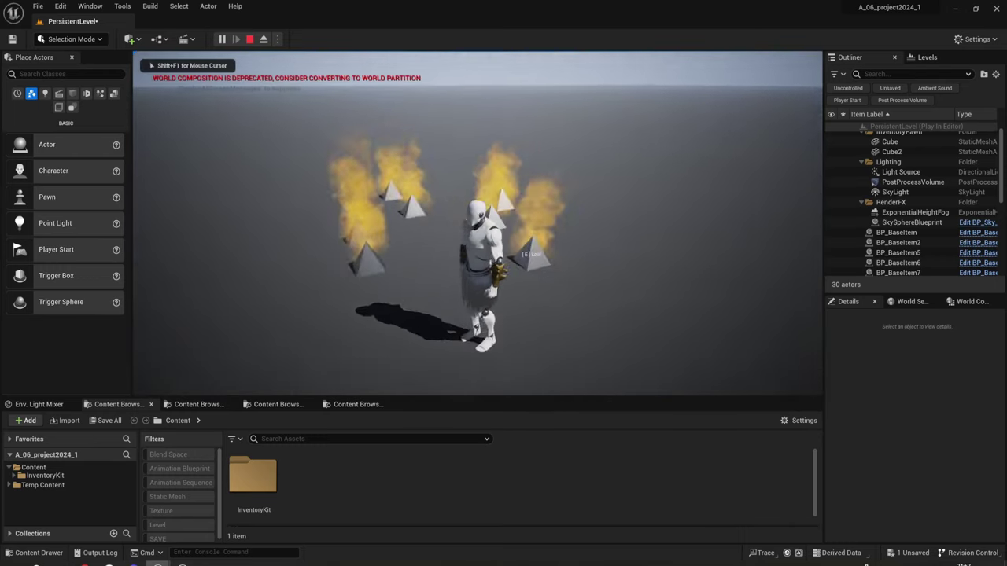
{"action": "key", "text": "w"}
{"action": "key", "text": "i"}
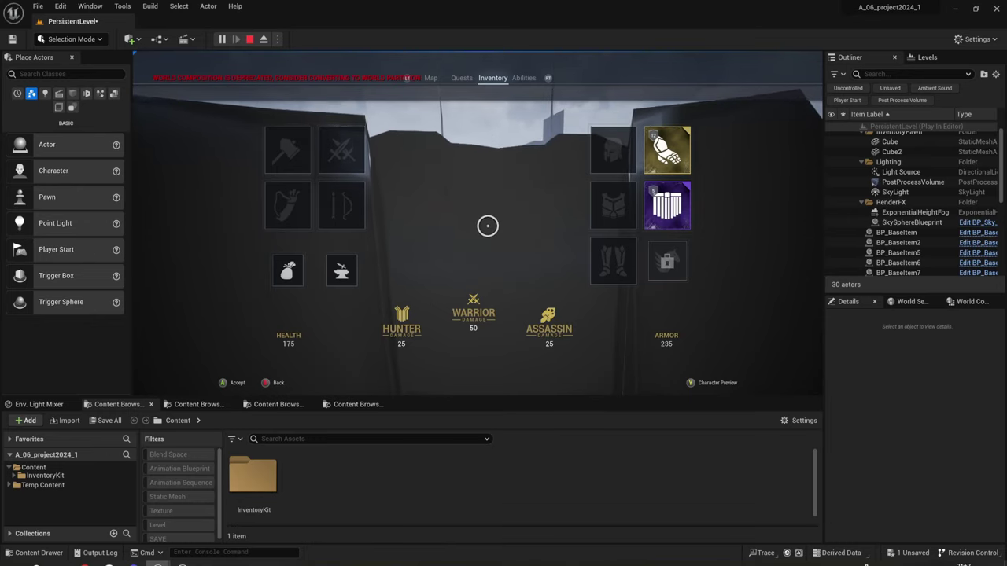
{"action": "key", "text": "Escape"}
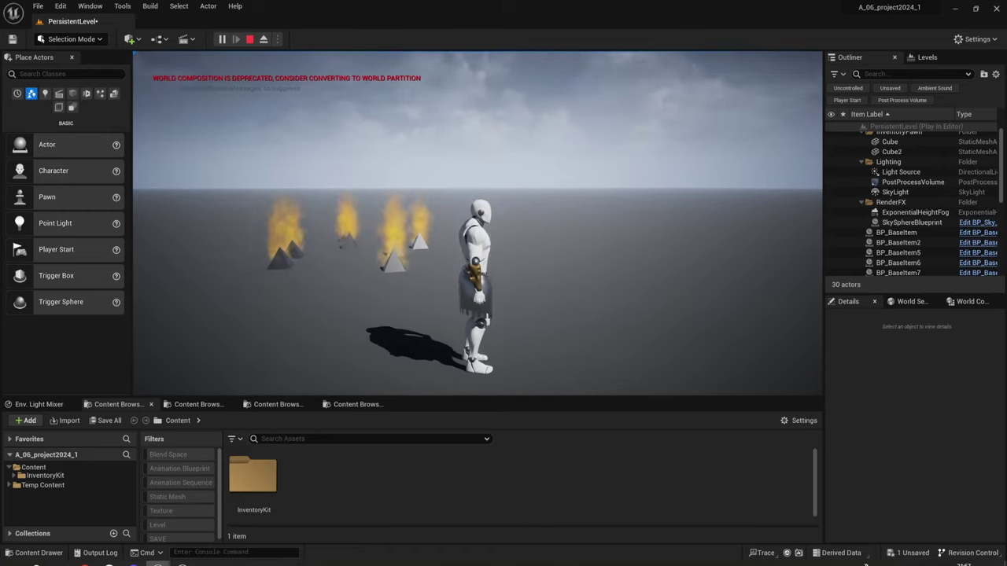
{"action": "key", "text": "Escape"}
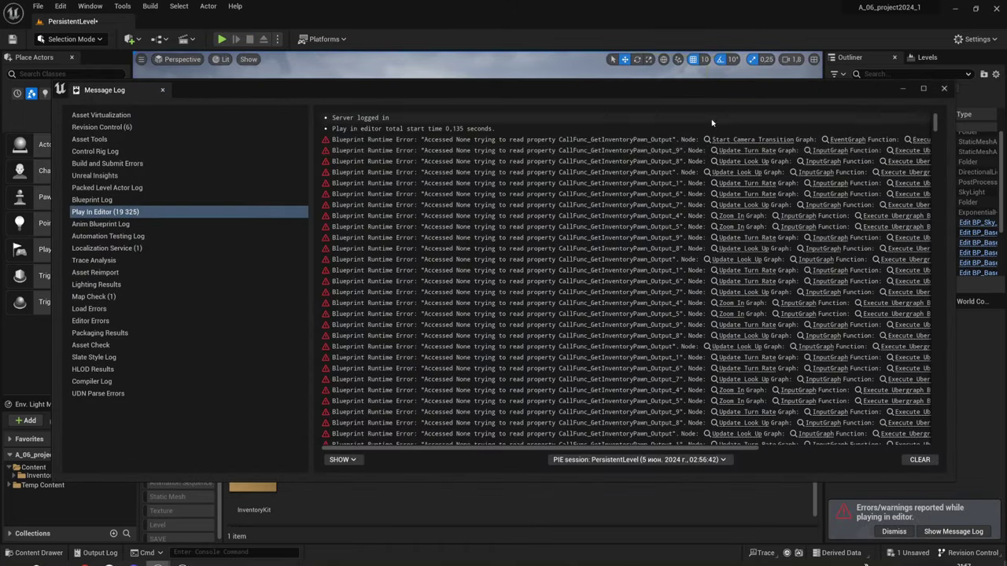
- Review the Play In Editor errors in the Message Log, maximize it, then close it
{"action": "scroll", "coordinate": [731, 259], "scroll_direction": "down", "scroll_amount": 3}
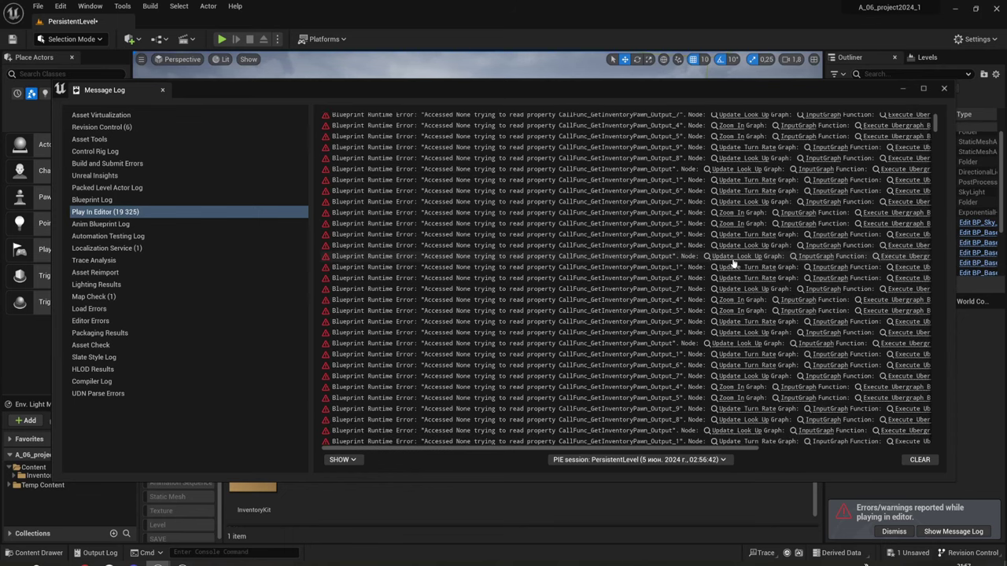
{"action": "scroll", "coordinate": [732, 264], "scroll_direction": "down", "scroll_amount": 5}
{"action": "scroll", "coordinate": [822, 231], "scroll_direction": "down", "scroll_amount": 3}
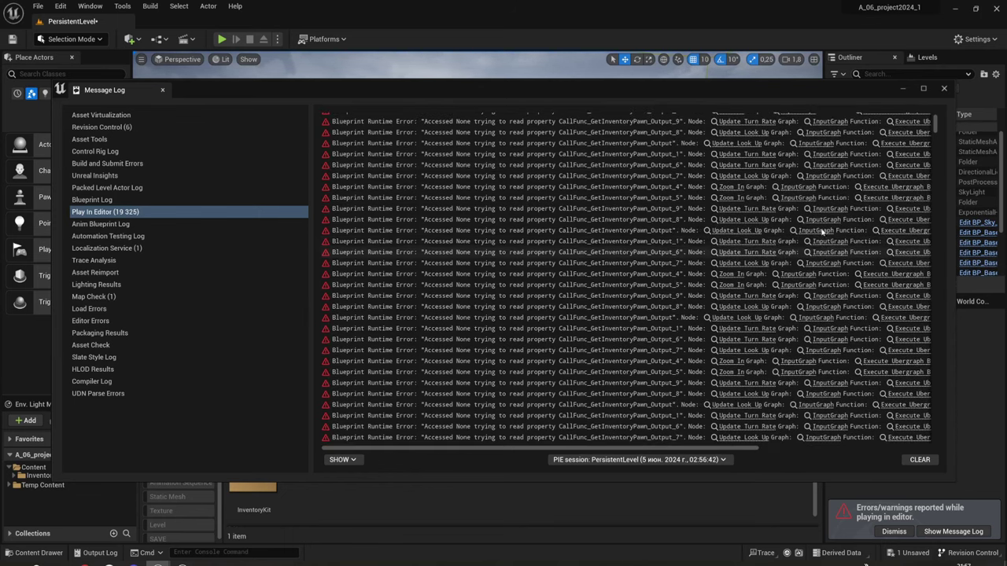
{"action": "left_click", "coordinate": [924, 87]}
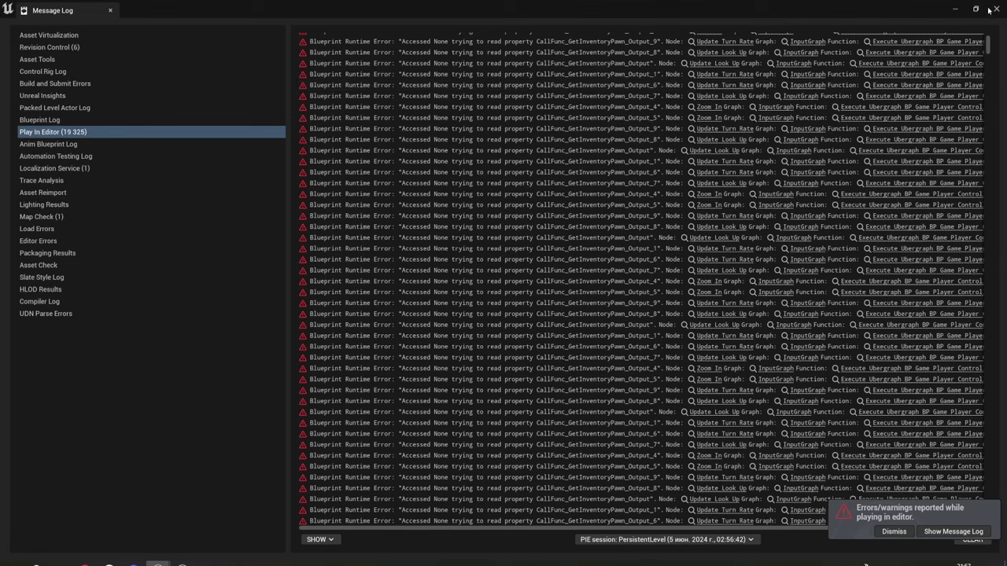
{"action": "left_click", "coordinate": [996, 9]}
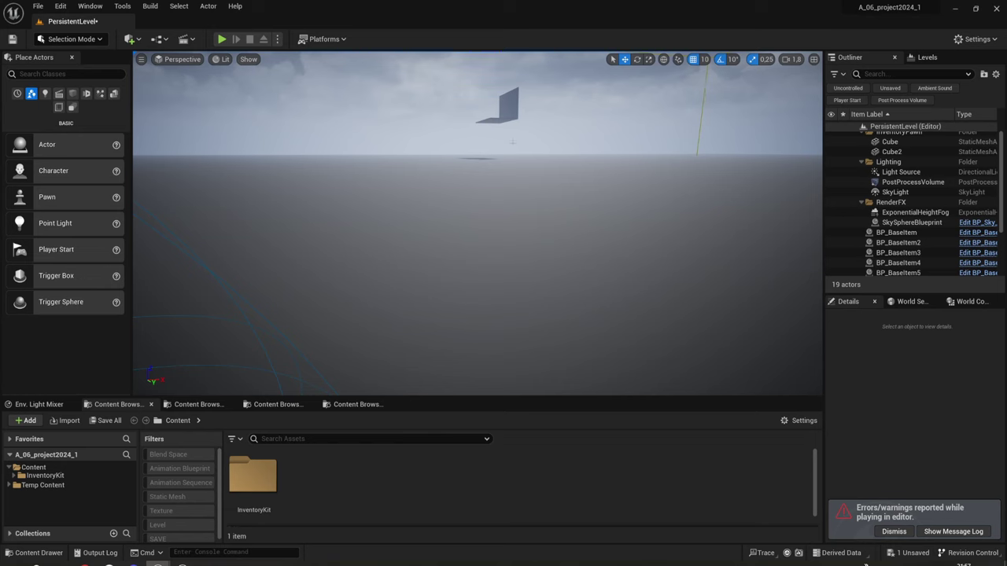
- Bring up the browser, dismiss the translation popup, and open the Science Fiction Valley Town page
{"action": "left_click", "coordinate": [109, 563]}
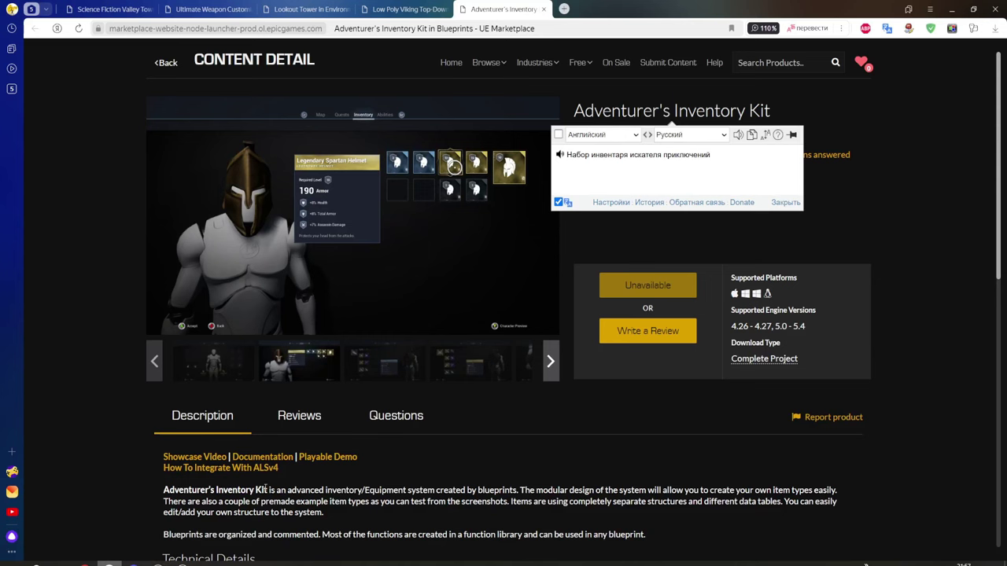
{"action": "left_click", "coordinate": [816, 217]}
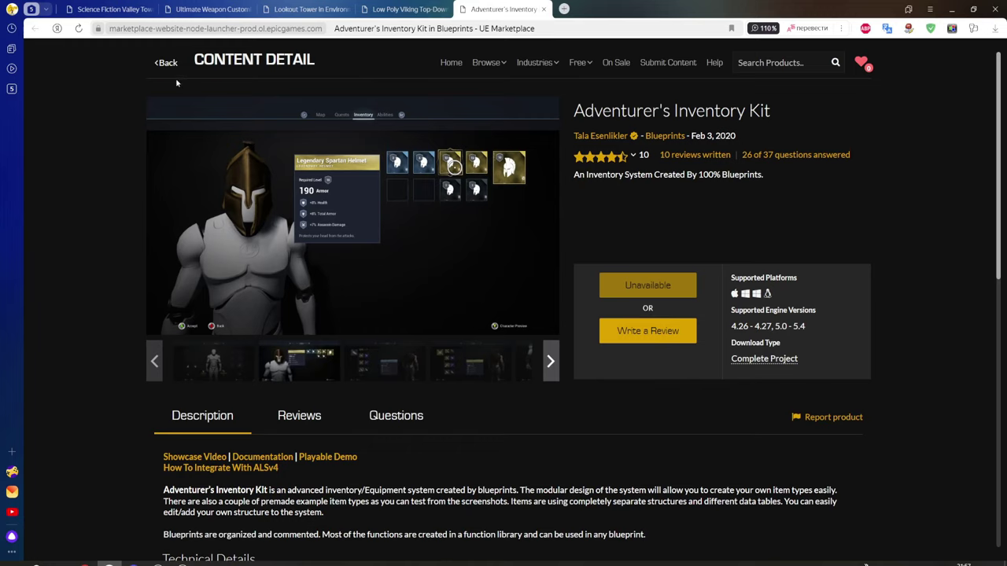
{"action": "left_click", "coordinate": [105, 9]}
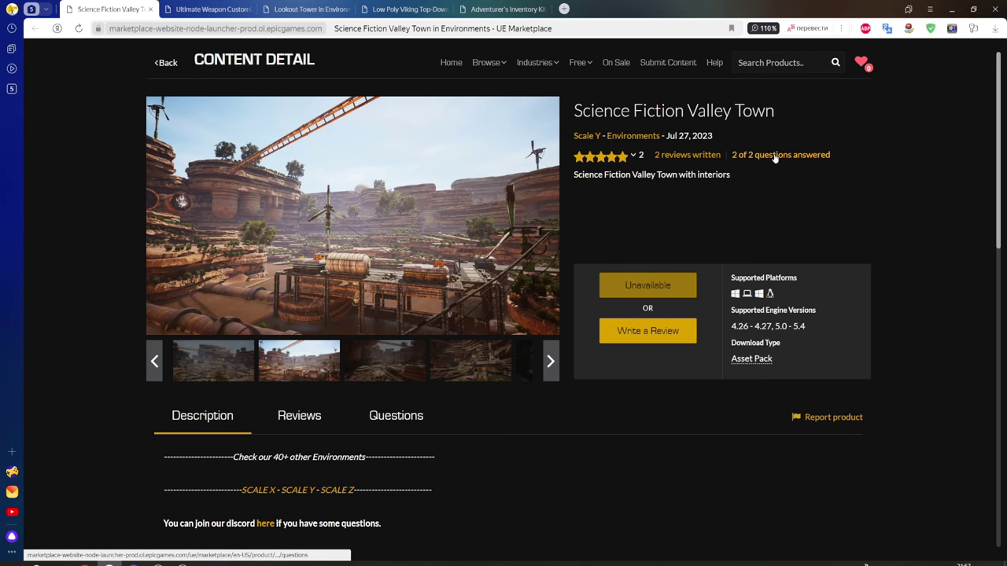
- Browse the Weapon Customization, Lookout Tower, Viking Interiors and Inventory Kit pages, returning to Science Fiction Valley Town
{"action": "left_click", "coordinate": [212, 8]}
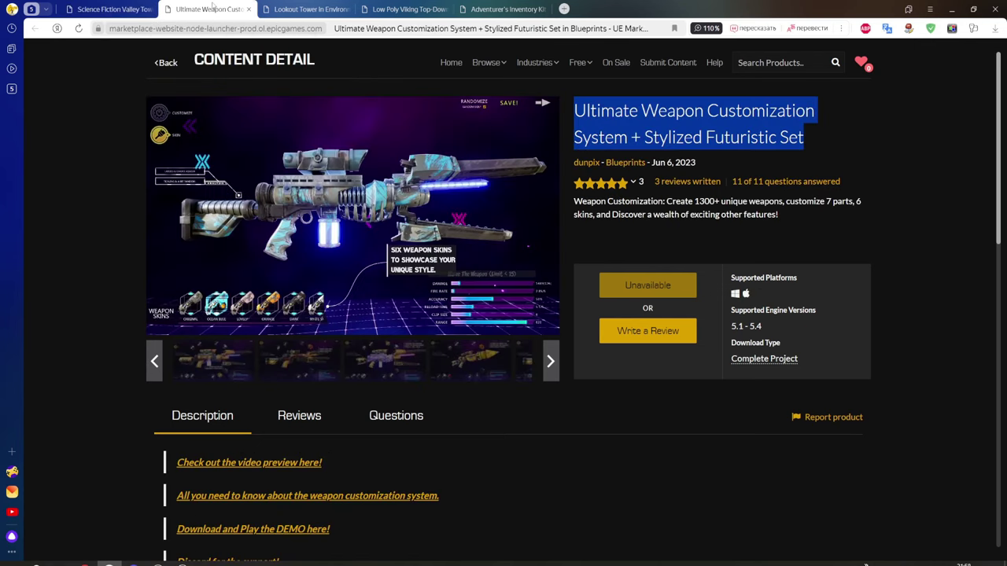
{"action": "left_click", "coordinate": [306, 9]}
{"action": "left_click", "coordinate": [422, 10]}
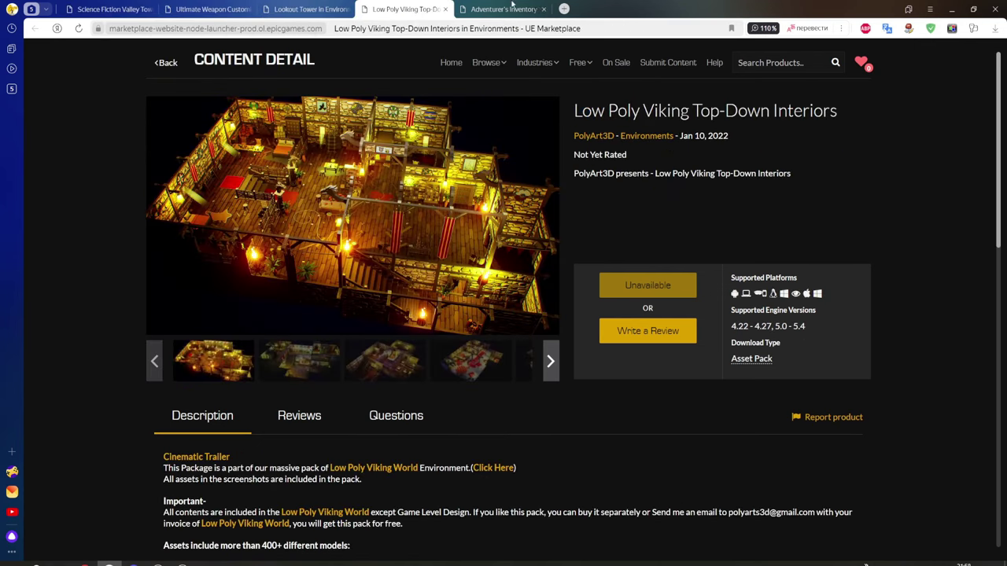
{"action": "left_click", "coordinate": [490, 7]}
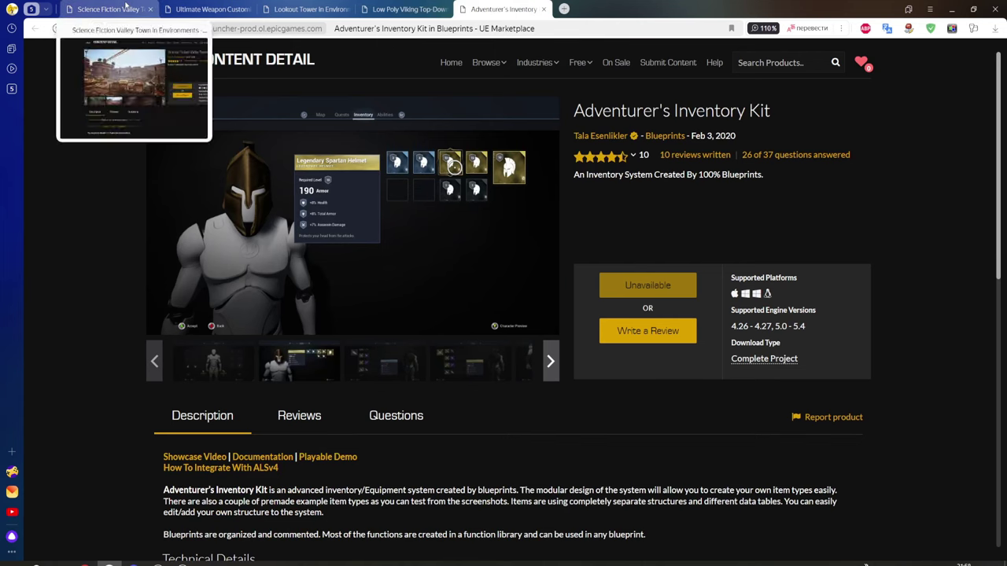
{"action": "left_click", "coordinate": [120, 8]}
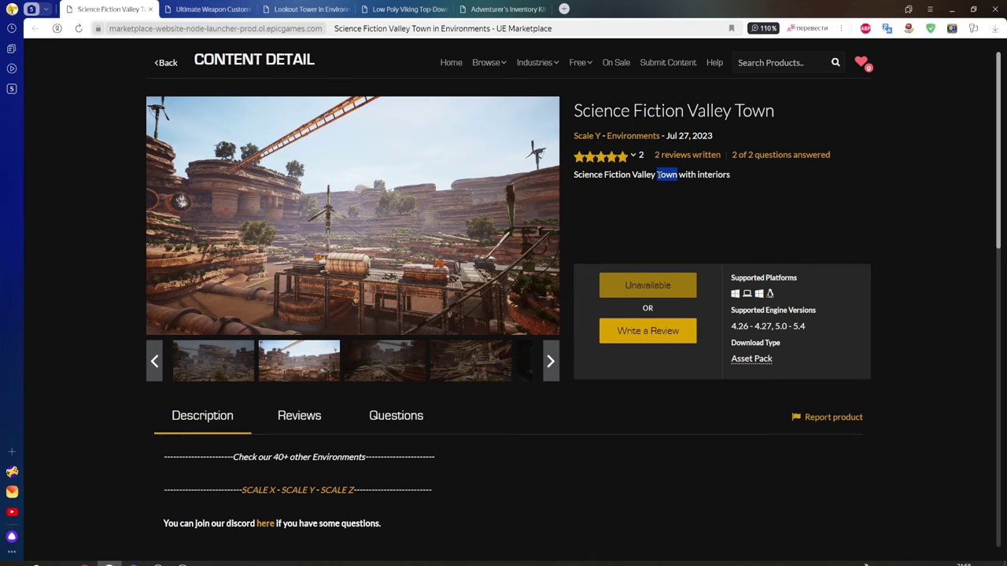
{"action": "left_click_drag", "start_coordinate": [658, 174], "coordinate": [681, 175]}
{"action": "left_click", "coordinate": [795, 204]}
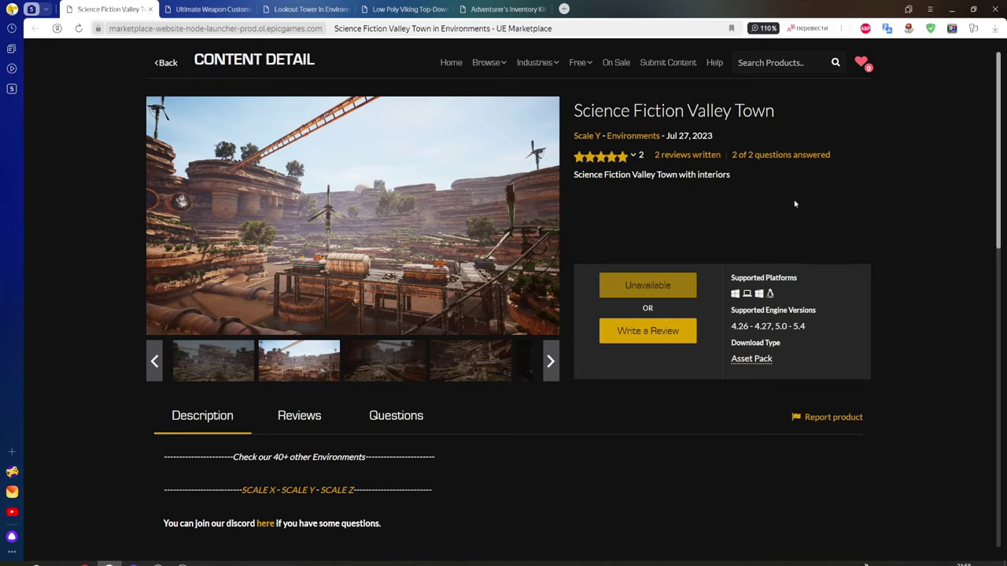